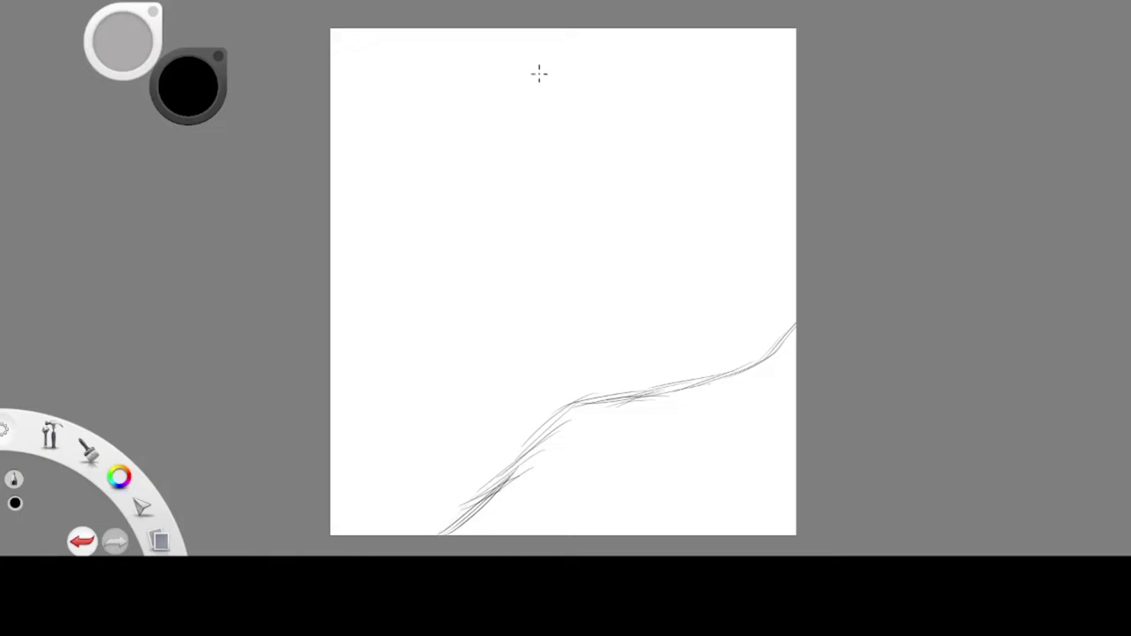
Step: Sketch the figure's bowed head with a brow guideline, the neck, sloping shoulders and curved back above the ground line
mouse_move(536, 62)
mouse_down()
mouse_move(618, 104)
mouse_move(522, 93)
mouse_move(629, 81)
mouse_up()
drag(539, 45, 525, 97)
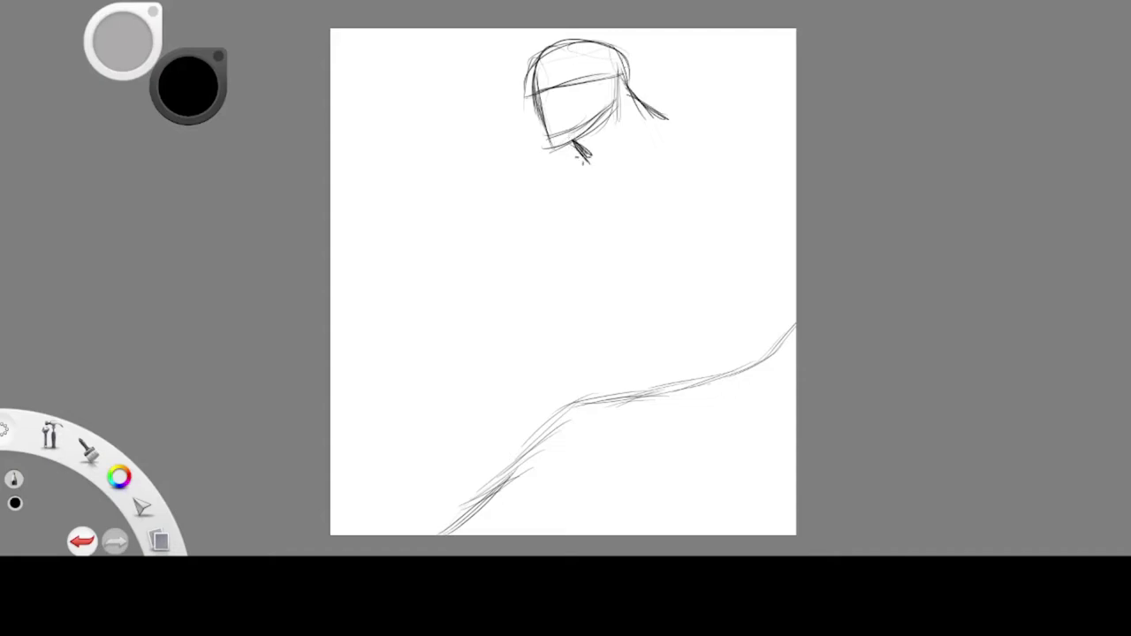
drag(717, 137, 749, 255)
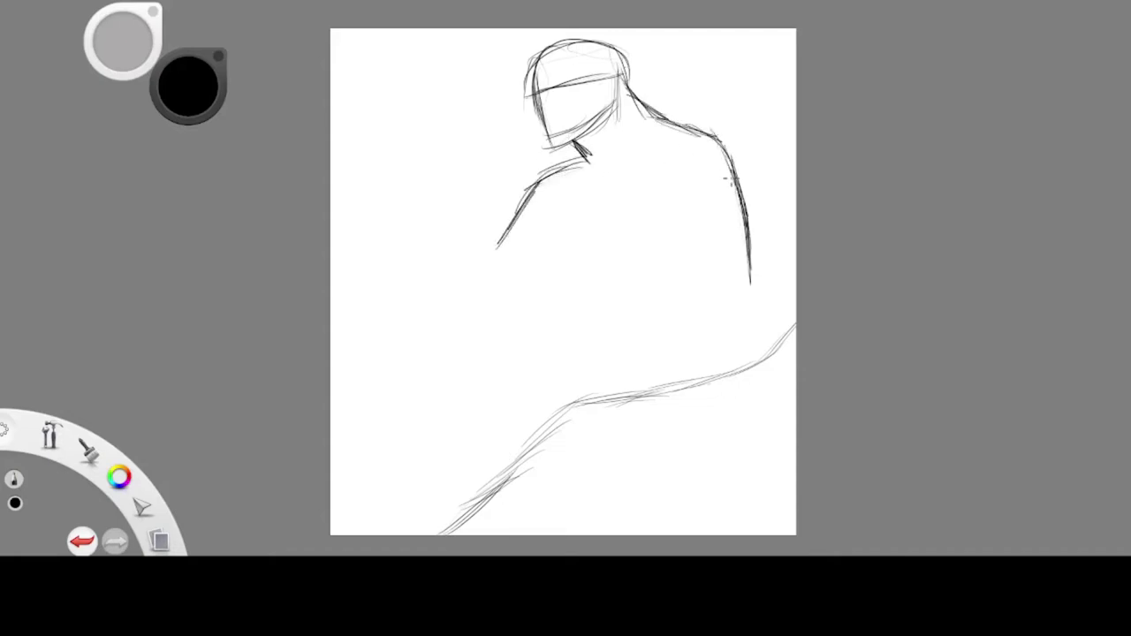
drag(749, 256, 740, 368)
Step: Rough in the near upper arm and the front of the chest inside the torso outline
drag(635, 154, 615, 245)
drag(609, 184, 623, 250)
drag(707, 174, 679, 261)
drag(697, 182, 683, 265)
drag(591, 171, 568, 232)
drag(569, 199, 613, 289)
Step: Sketch the seated figure's thigh, raised knee, lower leg and foot resting against the sloping ground
mouse_move(574, 240)
mouse_down()
mouse_move(617, 307)
mouse_move(465, 389)
mouse_up()
drag(483, 329, 449, 452)
drag(557, 285, 671, 338)
drag(613, 307, 507, 293)
mouse_move(585, 288)
mouse_down()
mouse_move(533, 264)
mouse_move(489, 318)
mouse_up()
drag(495, 273, 483, 402)
drag(484, 318, 489, 422)
drag(476, 337, 398, 522)
drag(552, 299, 558, 412)
drag(458, 489, 483, 399)
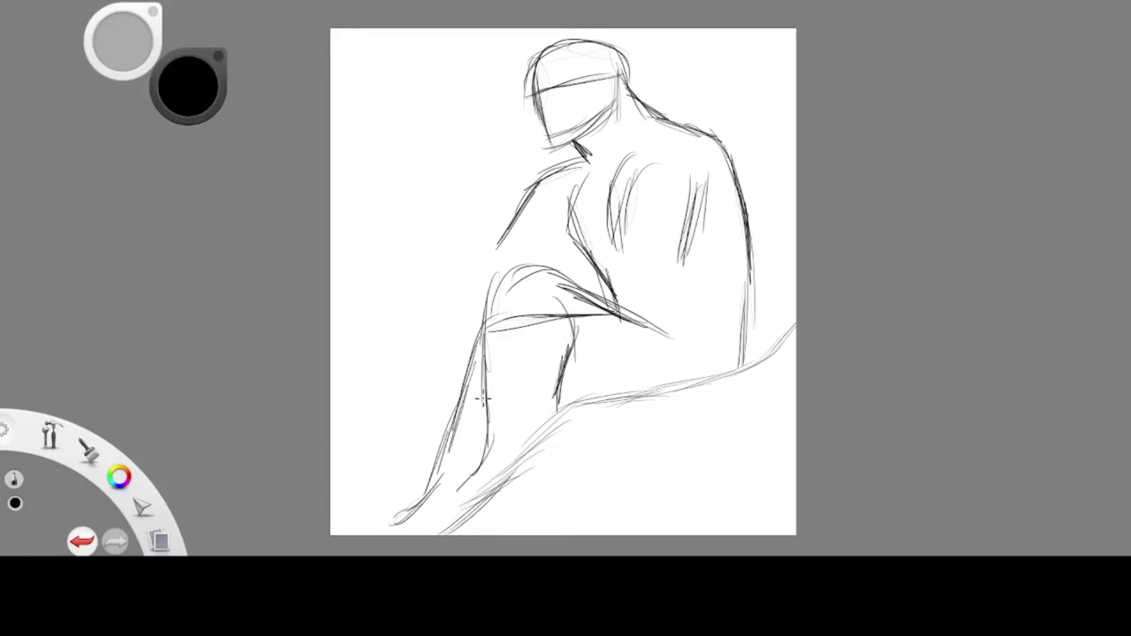
Step: Sketch the near elbow and forearm resting across the knee, plus the far arm reaching forward with its hand
drag(666, 279, 594, 256)
mouse_move(551, 237)
mouse_down()
mouse_move(610, 315)
mouse_move(625, 255)
mouse_move(663, 270)
mouse_up()
drag(698, 189, 677, 295)
drag(695, 221, 673, 327)
drag(673, 327, 614, 293)
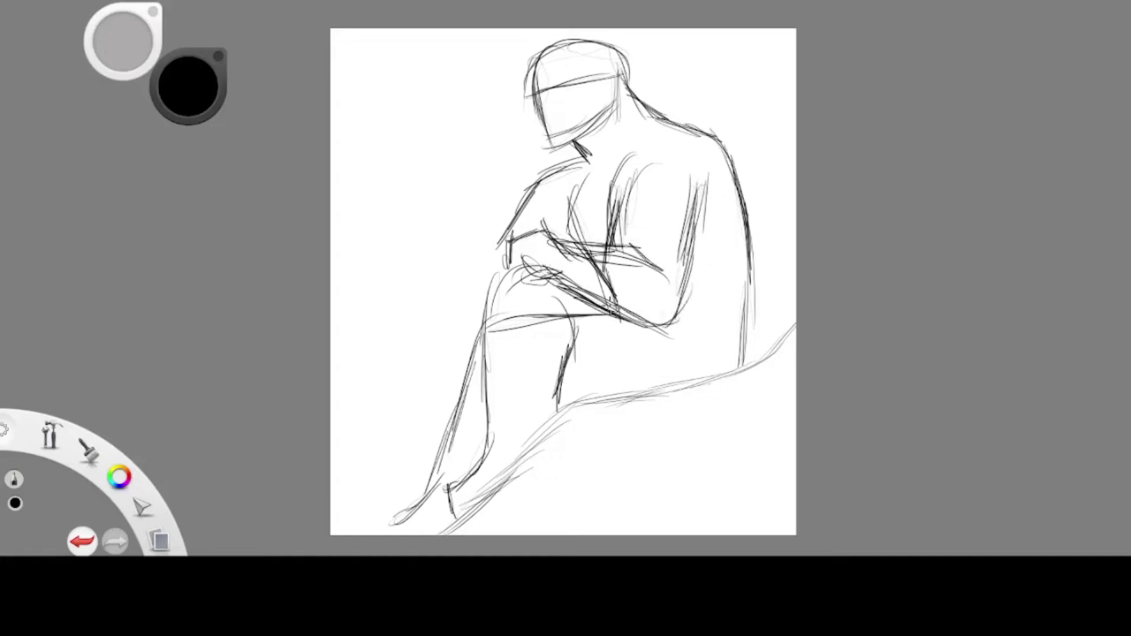
drag(437, 288, 518, 224)
Step: Scale down the whole sketch and reposition it to leave more room around the figure
key(v)
drag(433, 88, 601, 206)
mouse_move(704, 339)
mouse_down()
mouse_move(727, 351)
mouse_move(729, 255)
mouse_up()
drag(744, 208, 741, 197)
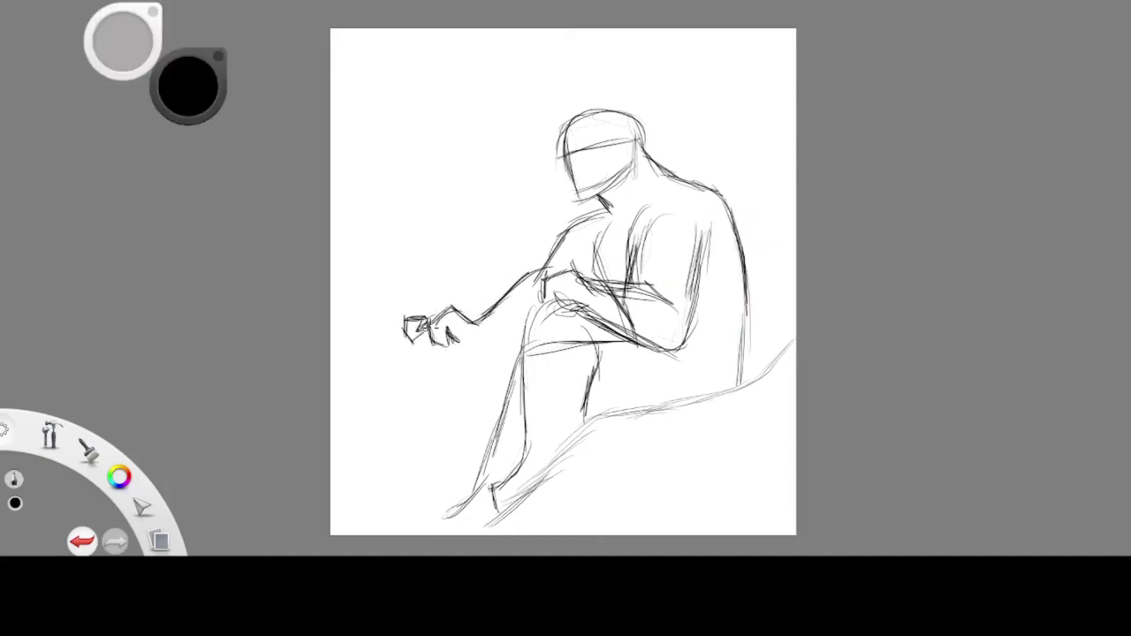
Step: Draw a slanted guide line up from the far hand, then select that hand and forearm and adjust their position
drag(445, 314, 391, 250)
key(m)
drag(537, 267, 550, 268)
key(v)
mouse_move(527, 182)
mouse_down()
mouse_move(548, 224)
mouse_move(606, 221)
mouse_up()
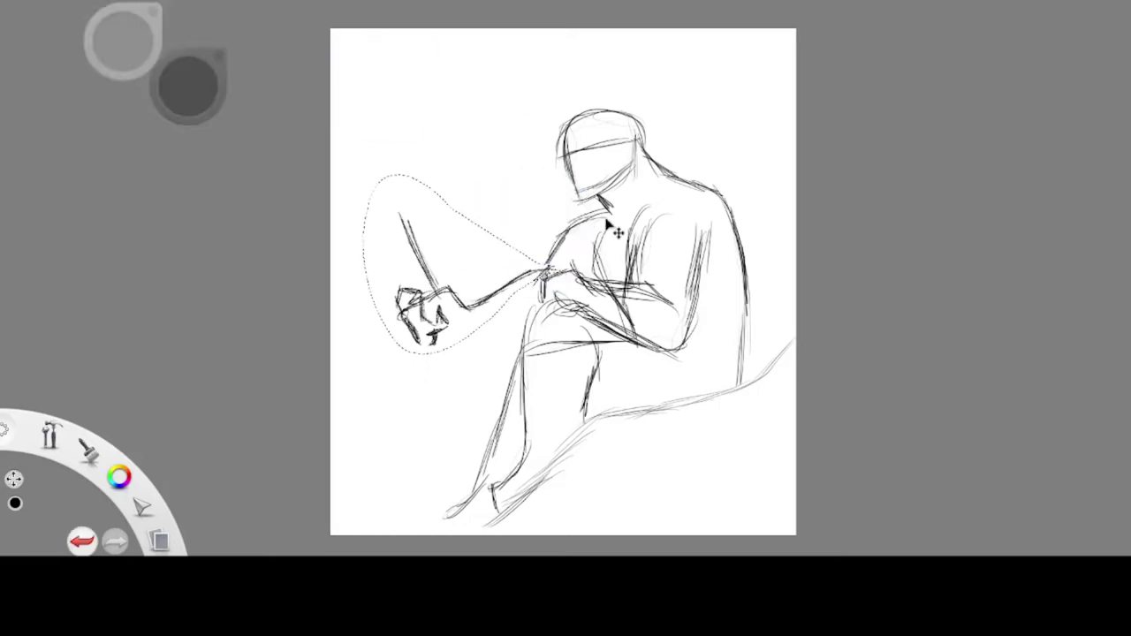
Step: Sketch a long rifle barrel slanting up from the far hand to the canvas edge
key(b)
drag(409, 283, 374, 217)
drag(396, 255, 354, 168)
drag(382, 223, 342, 152)
drag(431, 279, 378, 175)
drag(410, 226, 360, 123)
drag(382, 177, 336, 93)
drag(394, 263, 331, 147)
drag(377, 232, 330, 148)
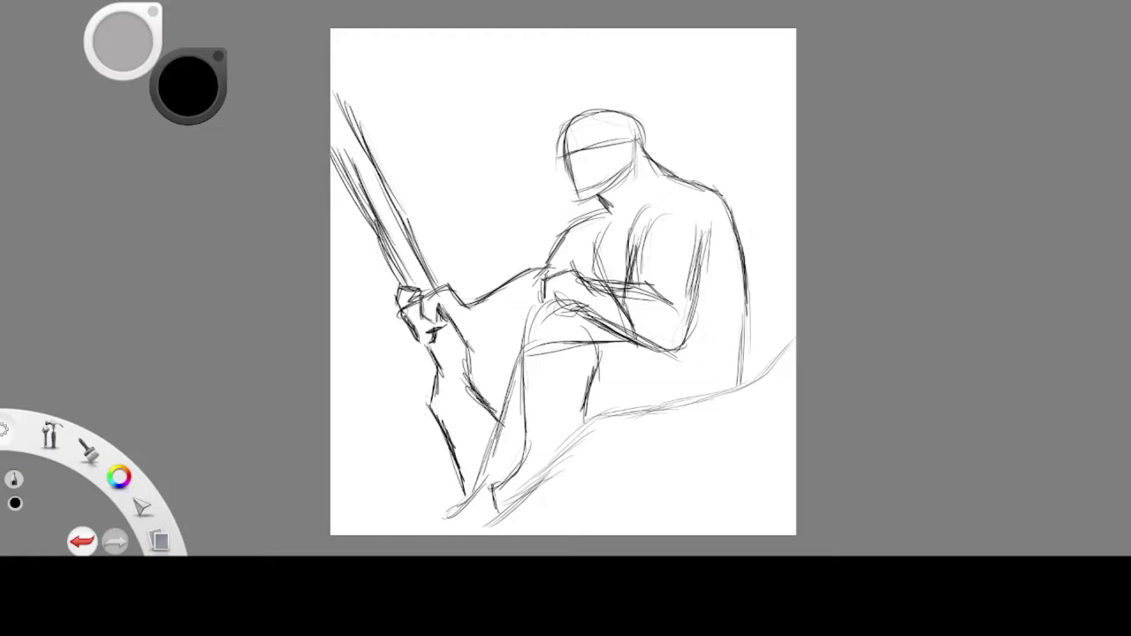
Step: Select the head and neck and enlarge them slightly
key(space)
drag(763, 143, 714, 199)
key(l)
mouse_move(681, 244)
mouse_down()
mouse_move(586, 157)
mouse_move(676, 249)
mouse_up()
drag(587, 180, 581, 192)
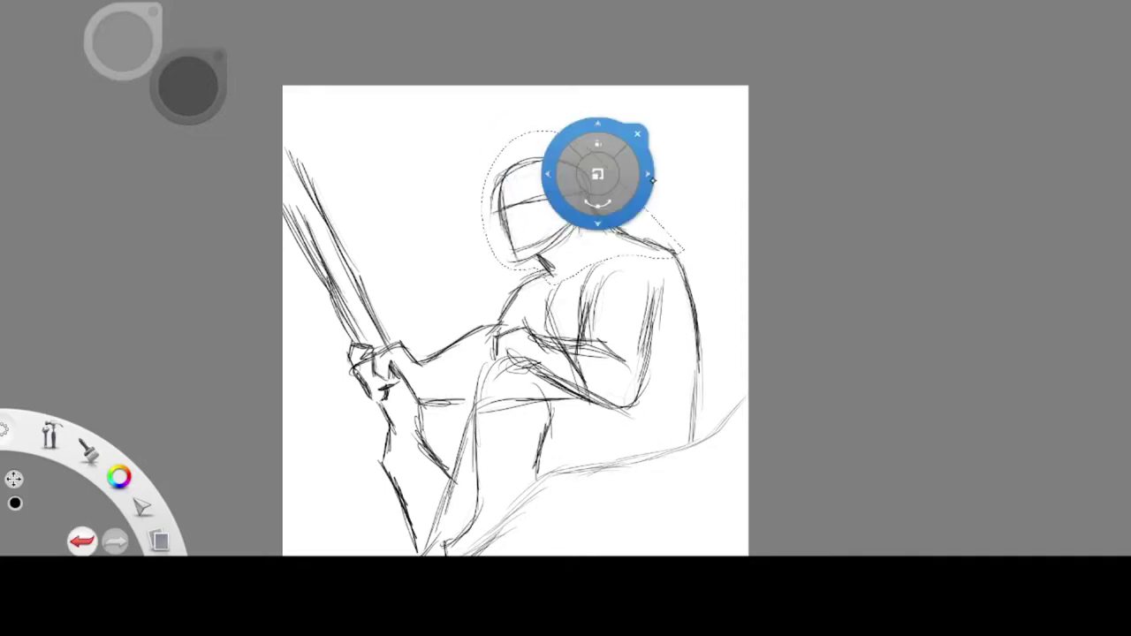
click(637, 135)
Step: Sketch a wide-brimmed hat with a creased crown on the head
drag(482, 196, 626, 158)
drag(483, 192, 562, 166)
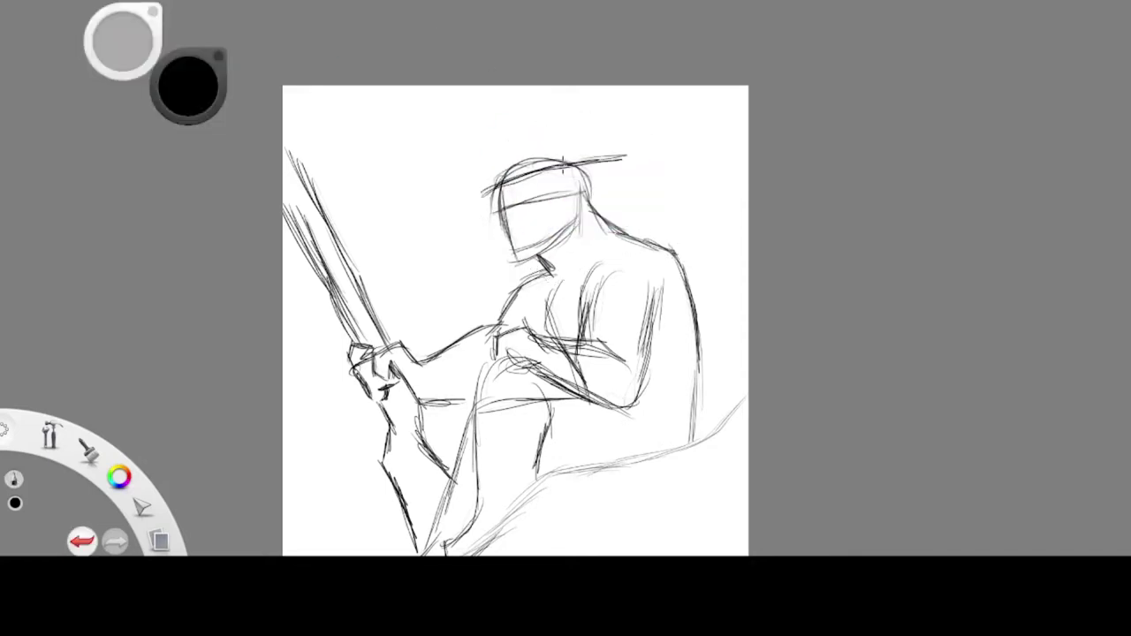
drag(458, 190, 521, 126)
mouse_move(497, 161)
mouse_down()
mouse_move(563, 128)
mouse_move(601, 143)
mouse_up()
drag(543, 131, 631, 152)
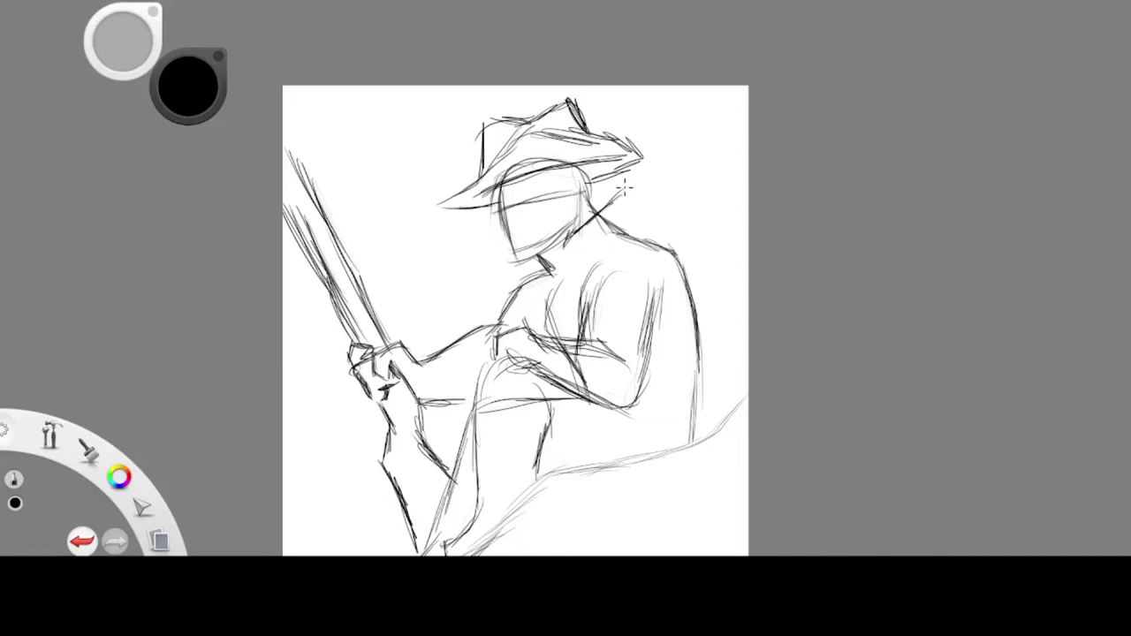
drag(573, 239, 583, 285)
drag(641, 237, 585, 269)
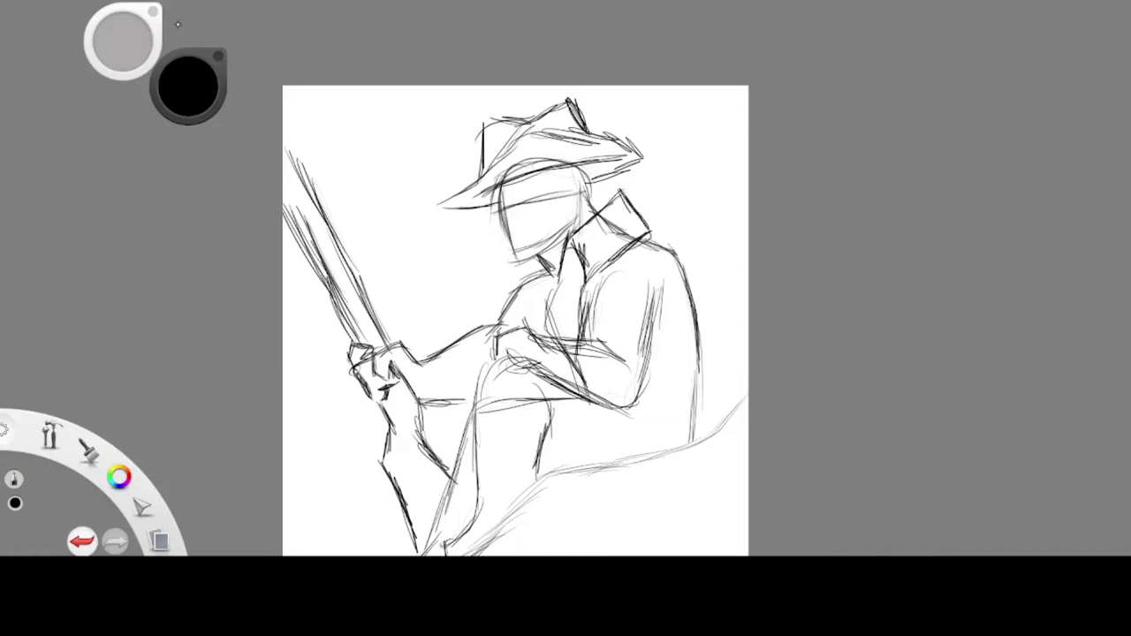
key(ctrl+z)
key(ctrl+z)
key(ctrl+z)
key(ctrl+z)
key(ctrl+z)
key(ctrl+z)
key(ctrl+z)
key(ctrl+z)
Step: Sketch a raised coat collar behind the neck and the lapels running down the chest
drag(606, 210, 565, 283)
drag(574, 258, 559, 298)
drag(625, 189, 657, 255)
drag(629, 189, 659, 251)
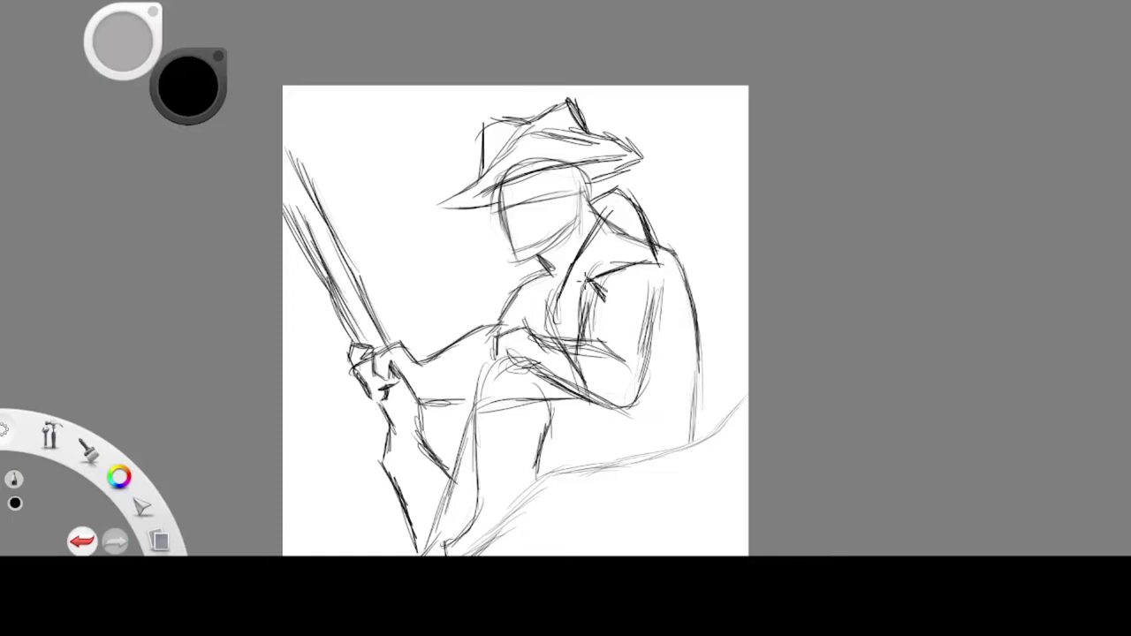
drag(541, 273, 530, 335)
mouse_move(566, 281)
mouse_down()
mouse_move(536, 339)
mouse_move(549, 337)
mouse_up()
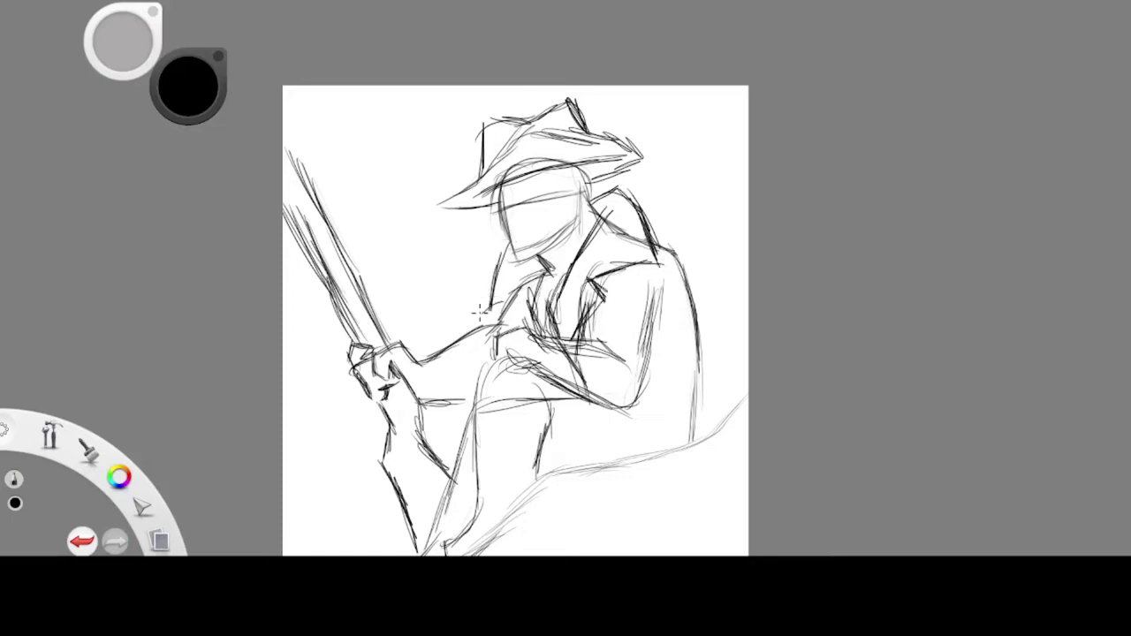
Step: Scale down the whole sketch so that the rifle barrel fits inside the canvas
key(space)
drag(389, 132, 607, 236)
key(v)
mouse_move(534, 190)
mouse_down()
mouse_move(530, 181)
mouse_move(634, 243)
mouse_up()
click(621, 191)
key(space)
drag(624, 362, 660, 315)
click(639, 242)
Step: Select the legs and ground line, move them down away from the torso, and clear the selection
key(l)
mouse_move(597, 135)
mouse_down()
mouse_move(608, 118)
mouse_move(673, 274)
mouse_up()
key(v)
mouse_move(644, 226)
mouse_down()
mouse_move(639, 187)
mouse_move(644, 350)
mouse_up()
key(ctrl+d)
Step: Extend the back line down to the ground and redraw the top of the knee and thigh
drag(642, 282, 645, 396)
mouse_move(435, 339)
mouse_down()
mouse_move(420, 404)
mouse_move(498, 336)
mouse_up()
drag(451, 324, 581, 363)
drag(515, 343, 583, 366)
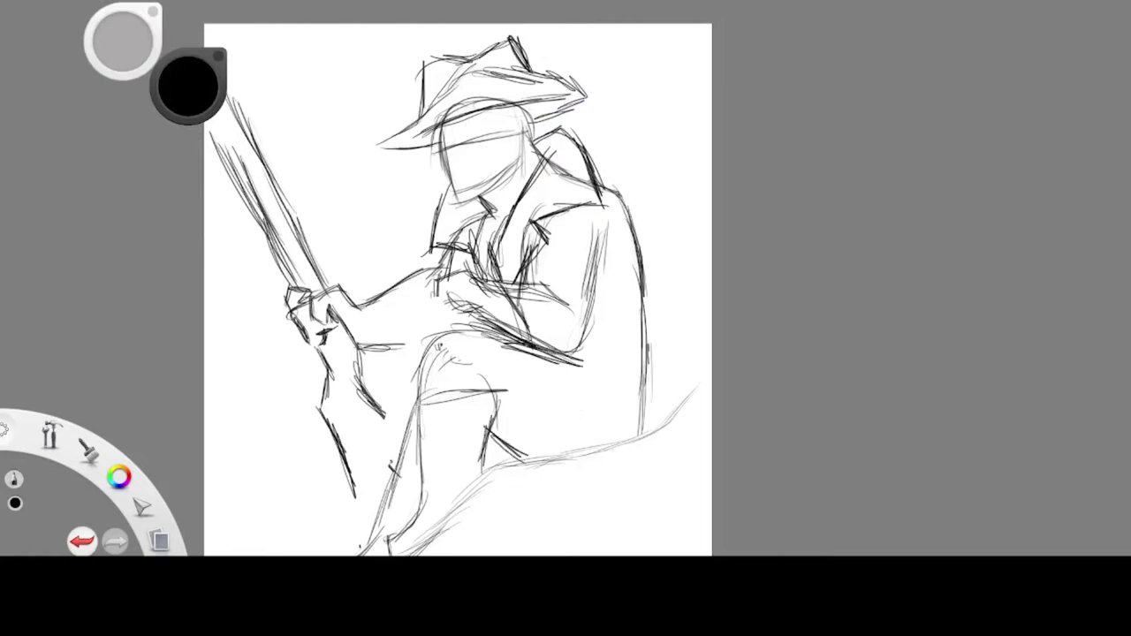
Step: Select the near forearm and hand and lower them onto the knee
key(l)
mouse_move(539, 274)
mouse_down()
mouse_move(575, 303)
mouse_move(522, 336)
mouse_up()
key(v)
drag(621, 283, 638, 224)
key(Escape)
Step: Redraw the lapel and upper-arm lines so they meet the near forearm
drag(539, 244, 519, 295)
drag(608, 223, 591, 332)
drag(594, 313, 586, 343)
drag(547, 240, 476, 304)
drag(506, 255, 493, 306)
Step: Draw the coat's front edge over the thigh and its rear edge flaring onto the ground
drag(534, 382, 555, 449)
drag(638, 292, 653, 430)
drag(631, 354, 672, 416)
drag(541, 396, 563, 458)
Step: Define the near hand's edge, the far hand and its sleeve, and the lower edge of the rifle stock
drag(440, 300, 441, 340)
drag(357, 305, 373, 368)
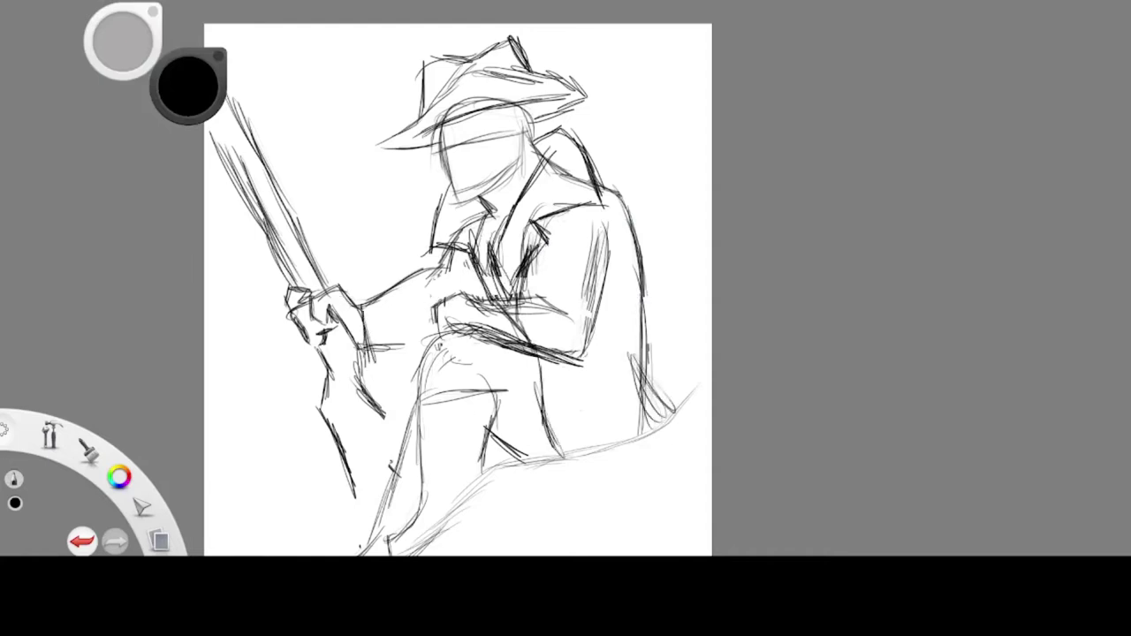
drag(382, 297, 461, 261)
drag(440, 278, 467, 260)
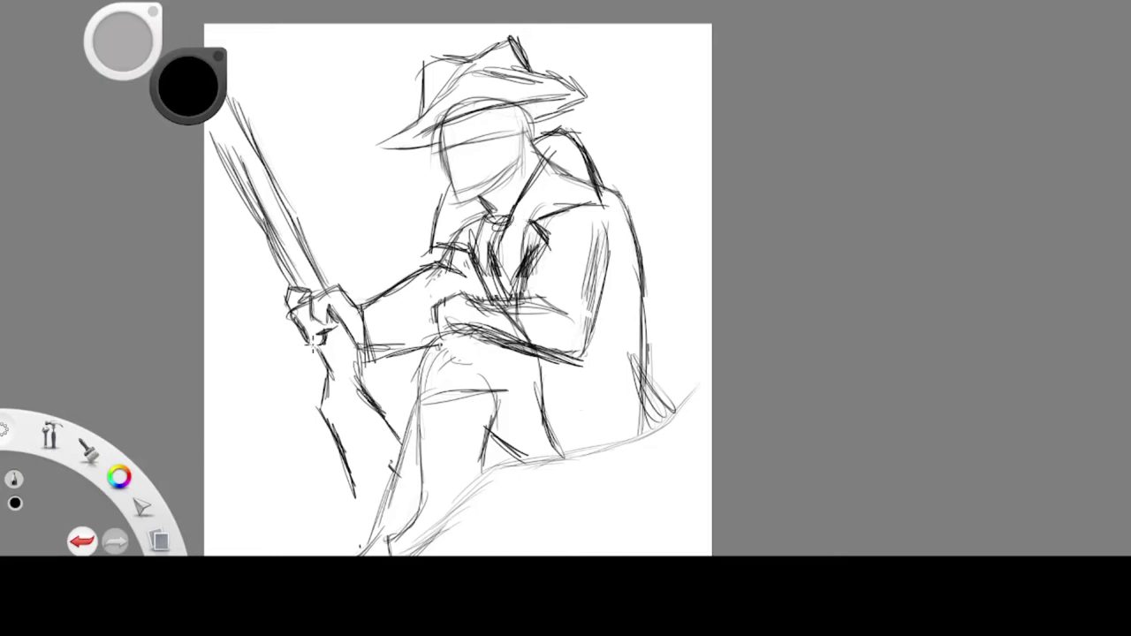
drag(322, 345, 362, 527)
Step: Draw a wide boot cuff below the knee and reinforce the lower leg's outline
key(space)
drag(516, 329, 532, 226)
drag(440, 273, 523, 289)
drag(433, 272, 431, 381)
drag(436, 336, 412, 440)
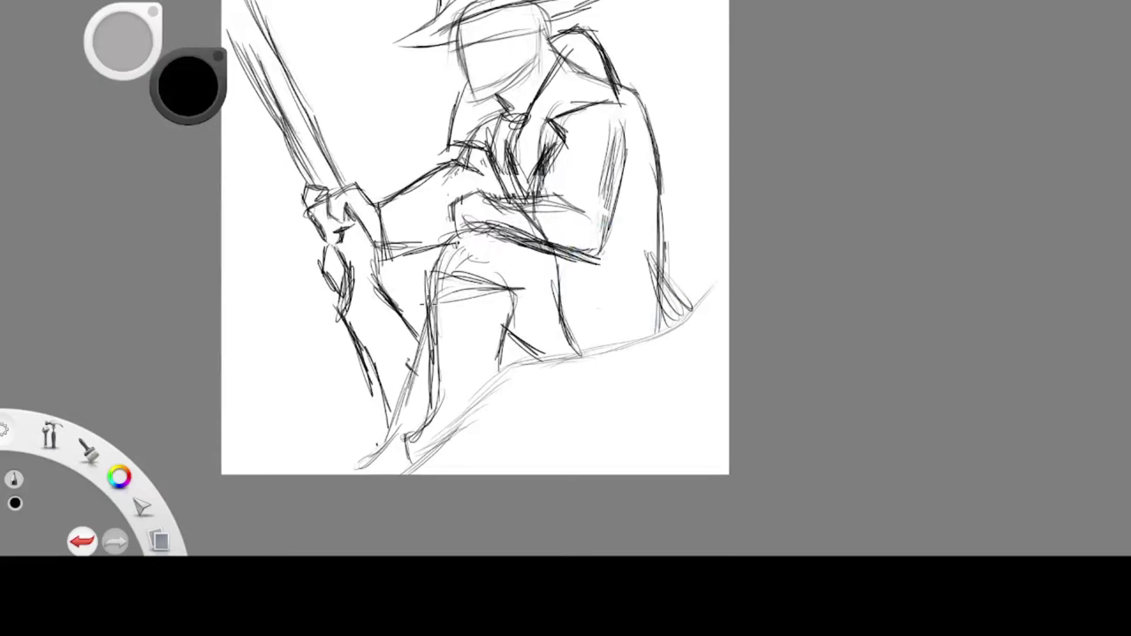
drag(465, 322, 514, 342)
drag(513, 293, 502, 352)
drag(437, 273, 510, 288)
drag(431, 272, 413, 322)
drag(410, 312, 431, 323)
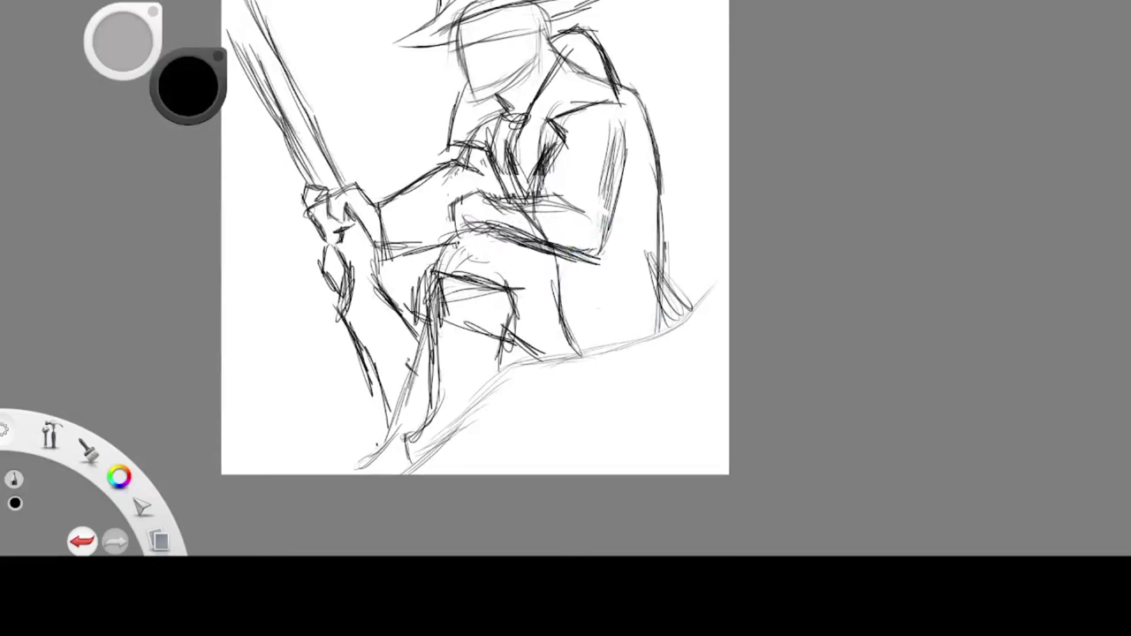
Step: Reshape the coat's back contour with a bulge behind the shoulder and a flared tail on the ground
drag(627, 87, 665, 154)
drag(624, 76, 675, 141)
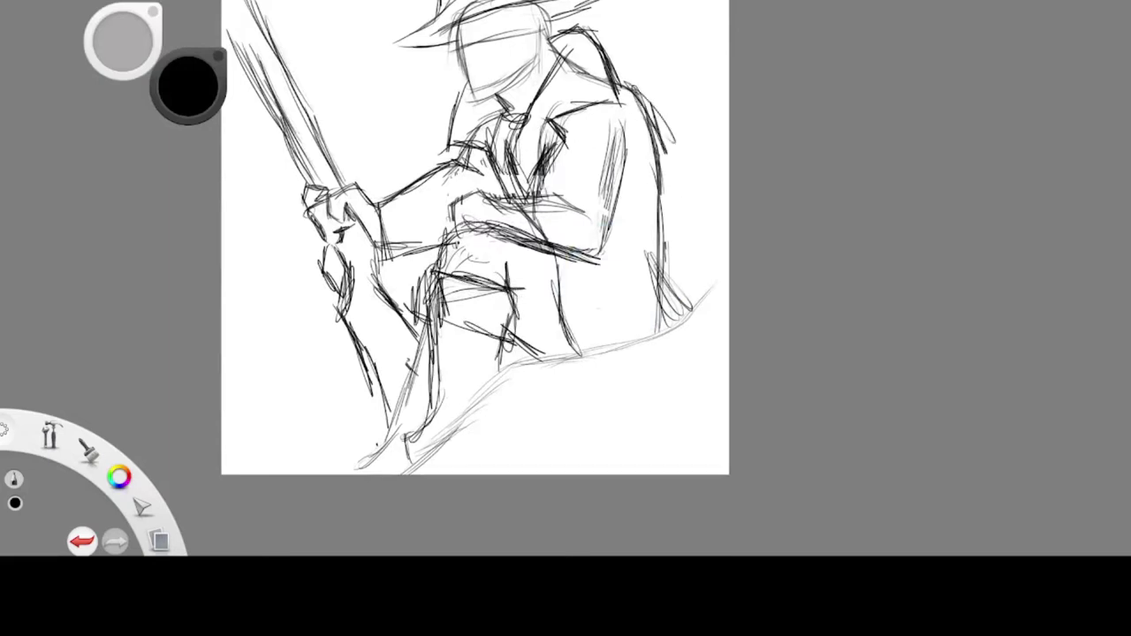
drag(656, 243, 661, 185)
drag(628, 87, 675, 151)
mouse_move(670, 115)
mouse_down()
mouse_move(673, 200)
mouse_move(652, 224)
mouse_up()
drag(657, 186, 647, 285)
drag(668, 124, 654, 301)
drag(654, 227, 672, 313)
mouse_move(695, 290)
mouse_down()
mouse_move(624, 304)
mouse_move(726, 277)
mouse_up()
drag(689, 314, 728, 281)
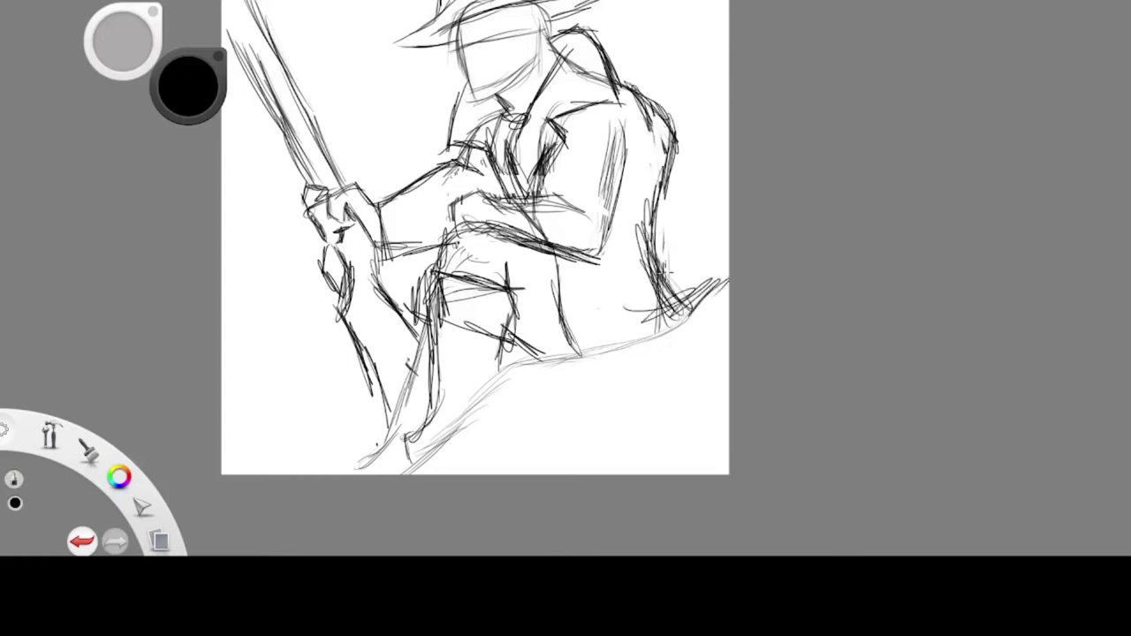
Step: Shrink the whole sketch again and reposition it inside the canvas with space around the rifle and figure
key(space)
drag(564, 299, 530, 195)
drag(530, 195, 562, 298)
key(v)
drag(525, 183, 570, 273)
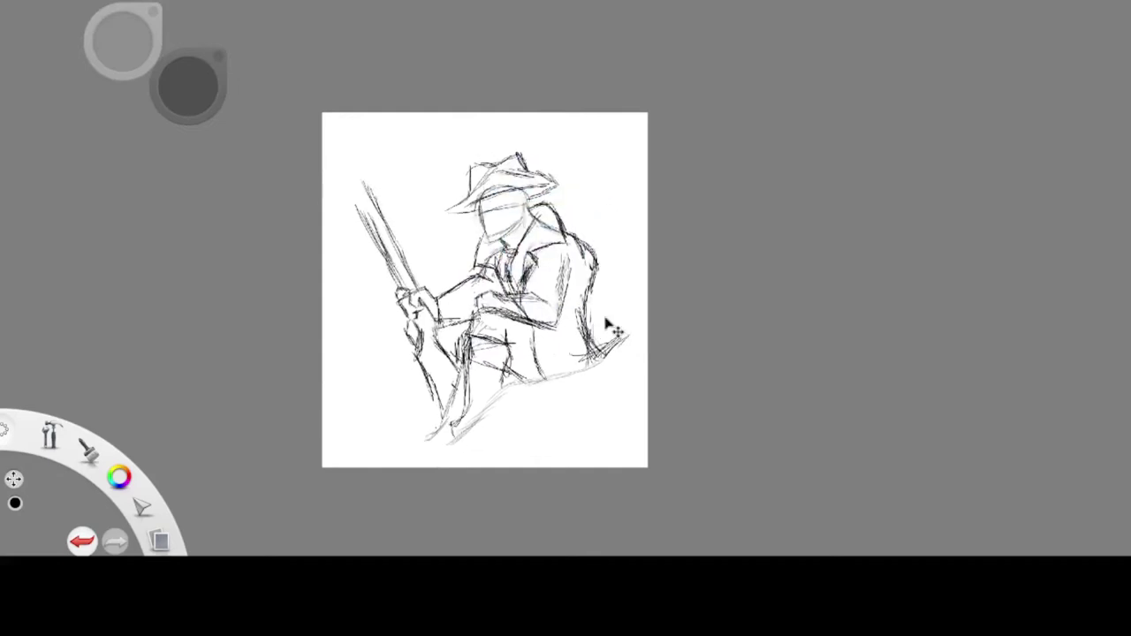
drag(606, 322, 638, 345)
Step: Strengthen and extend the rifle barrel's edges and close off the muzzle end
key(space)
drag(487, 304, 513, 166)
drag(546, 137, 651, 323)
drag(298, 235, 376, 366)
drag(232, 122, 336, 288)
mouse_move(262, 108)
mouse_down()
mouse_move(363, 281)
mouse_move(332, 225)
mouse_move(226, 122)
mouse_up()
mouse_move(221, 128)
mouse_down()
mouse_move(267, 99)
mouse_move(259, 179)
mouse_up()
Step: Draw the facial profile with a heavy eyebrow, an eye and the nose under the hat brim
key(space)
drag(711, 369, 770, 214)
drag(811, 171, 780, 290)
mouse_move(491, 247)
mouse_down()
mouse_move(469, 285)
mouse_move(482, 324)
mouse_move(466, 380)
mouse_up()
mouse_move(459, 292)
mouse_down()
mouse_move(484, 254)
mouse_move(514, 340)
mouse_up()
mouse_move(491, 302)
mouse_down()
mouse_move(565, 284)
mouse_move(530, 266)
mouse_move(558, 254)
mouse_move(503, 337)
mouse_move(502, 403)
mouse_up()
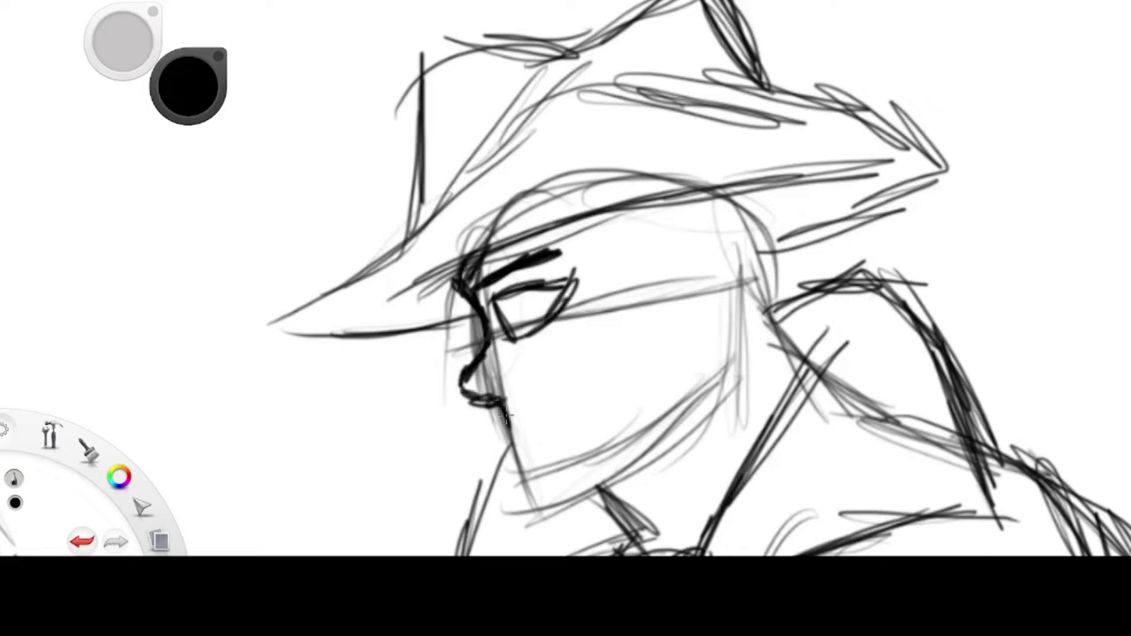
Step: Draw the chin and jawline, a short moustache, the eye's iris and the ear
mouse_move(510, 460)
mouse_down()
mouse_move(565, 502)
mouse_move(711, 411)
mouse_up()
drag(508, 399, 548, 389)
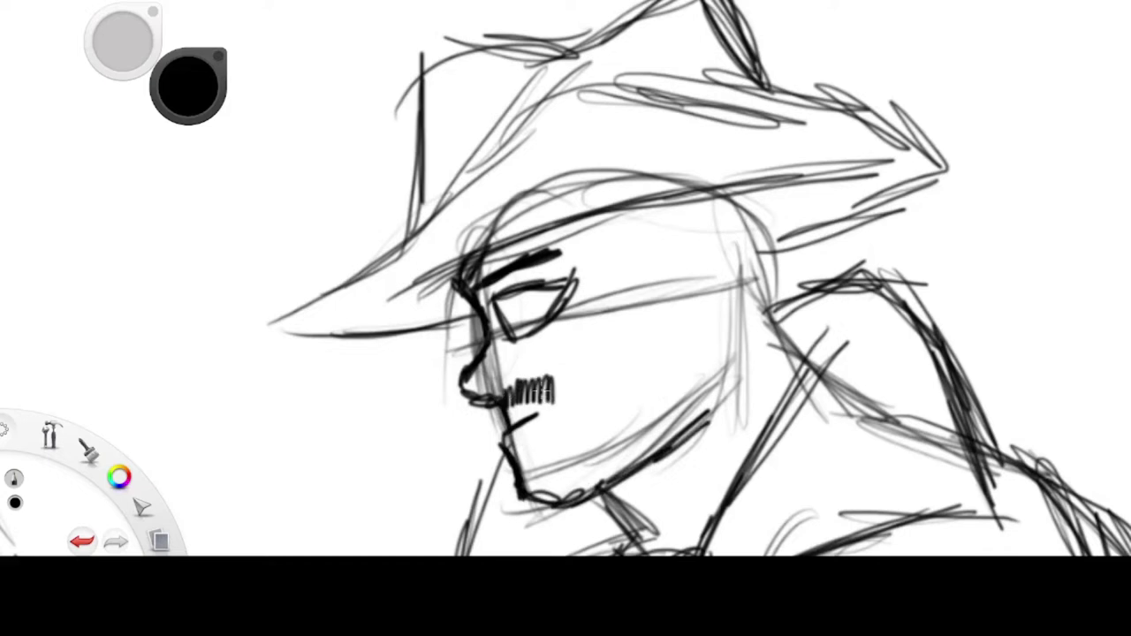
drag(505, 332, 513, 329)
mouse_move(707, 428)
mouse_down()
mouse_move(707, 354)
mouse_move(735, 269)
mouse_move(679, 305)
mouse_up()
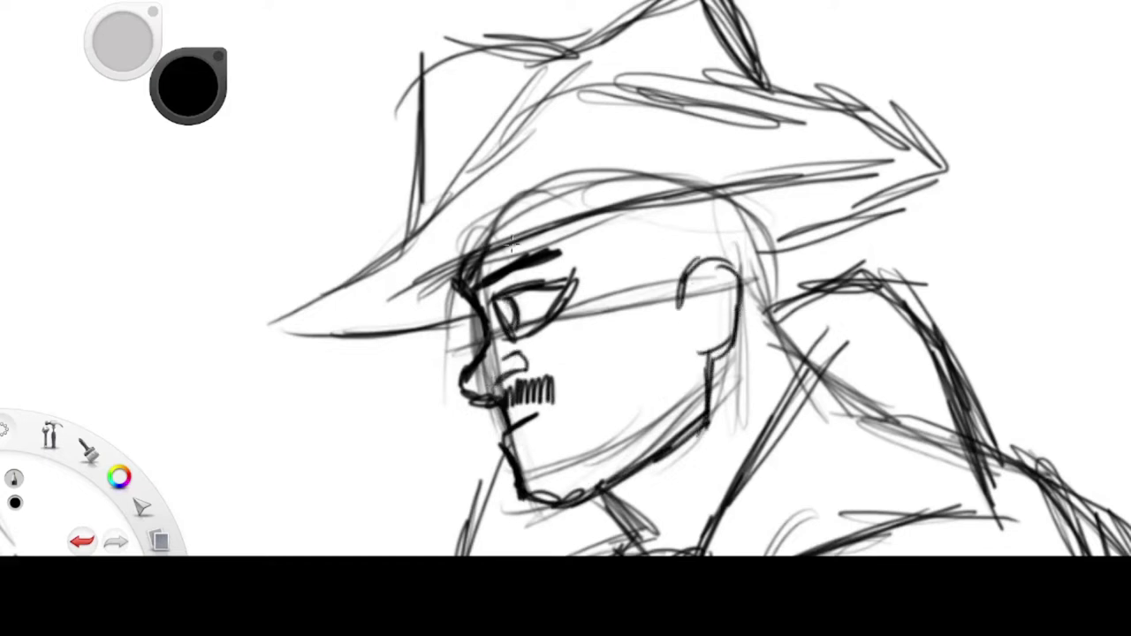
Step: Draw the hair at the temple and back of the head, and add beard strokes along the jaw
mouse_move(513, 242)
mouse_down()
mouse_move(579, 243)
mouse_move(637, 282)
mouse_move(662, 331)
mouse_move(715, 325)
mouse_move(746, 389)
mouse_move(780, 389)
mouse_up()
drag(741, 184, 805, 237)
drag(773, 210, 802, 286)
drag(787, 267, 832, 296)
drag(803, 284, 823, 330)
mouse_move(523, 461)
mouse_down()
mouse_move(547, 517)
mouse_move(636, 447)
mouse_move(717, 418)
mouse_move(709, 511)
mouse_up()
Step: Draw a tooth-shaped ornament with a small hole on the front of the hat
drag(764, 152, 790, 276)
drag(594, 238, 656, 306)
mouse_move(638, 253)
mouse_down()
mouse_move(650, 288)
mouse_move(595, 253)
mouse_up()
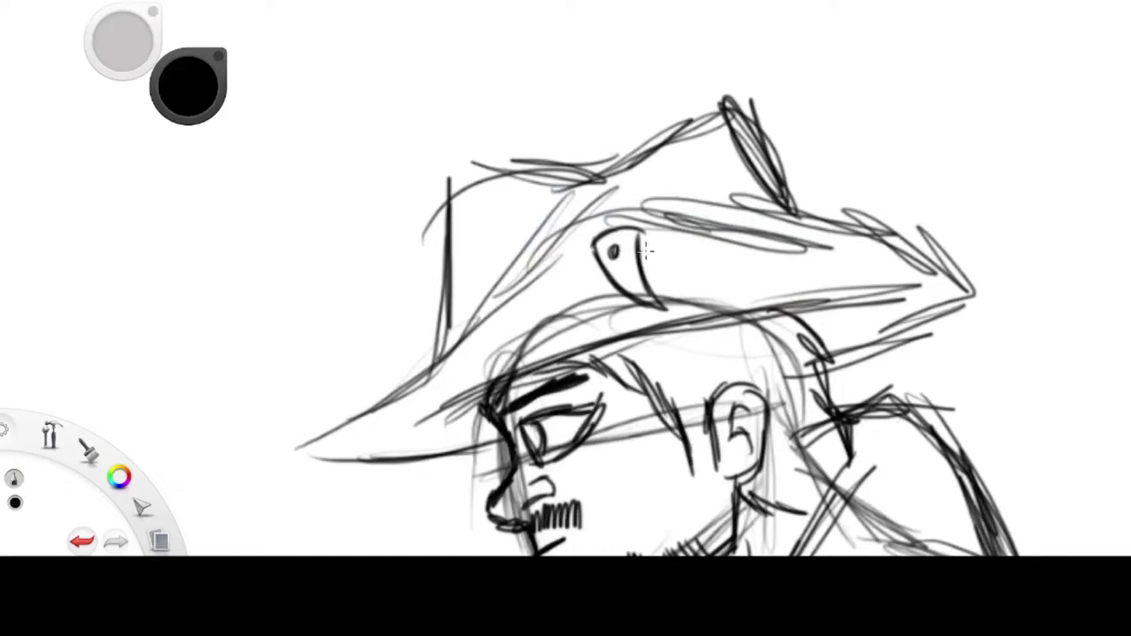
Step: Finish the tooth ornament on the hat and sketch a feather rising from the crown, reinforcing the brim
drag(644, 241, 645, 254)
mouse_move(351, 418)
mouse_down()
mouse_move(513, 288)
mouse_move(684, 210)
mouse_move(963, 254)
mouse_up()
drag(536, 265, 721, 77)
mouse_move(596, 177)
mouse_down()
mouse_move(880, 44)
mouse_move(592, 212)
mouse_move(601, 190)
mouse_move(817, 55)
mouse_move(592, 204)
mouse_move(791, 99)
mouse_move(762, 222)
mouse_up()
drag(541, 256, 361, 419)
Step: Sketch the near arm's wide wrist cuff and the fabric folds at the elbow, with the lapel's lower edge
key(space)
mouse_move(779, 393)
mouse_down()
mouse_move(681, 194)
mouse_move(810, 195)
mouse_up()
mouse_move(608, 140)
mouse_down()
mouse_move(648, 185)
mouse_move(636, 318)
mouse_move(749, 221)
mouse_move(808, 410)
mouse_move(645, 460)
mouse_up()
mouse_move(657, 295)
mouse_down()
mouse_move(541, 484)
mouse_move(463, 526)
mouse_move(353, 539)
mouse_move(429, 544)
mouse_up()
drag(653, 405, 714, 222)
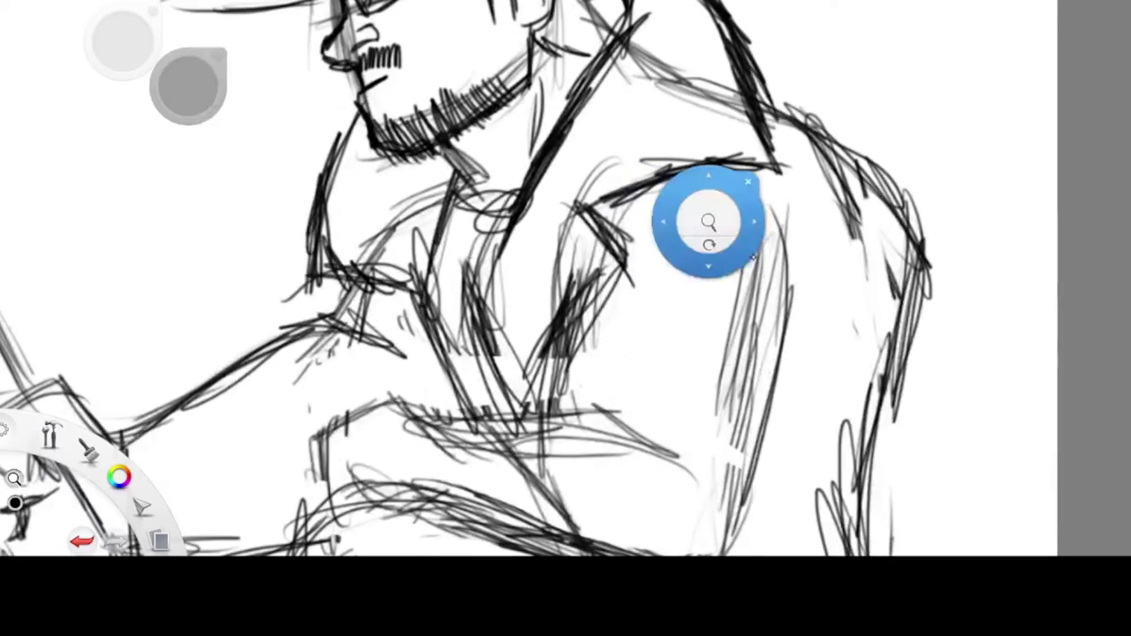
mouse_move(422, 281)
mouse_down()
mouse_move(382, 382)
mouse_move(456, 397)
mouse_move(446, 522)
mouse_move(454, 463)
mouse_move(546, 409)
mouse_move(530, 552)
mouse_move(636, 410)
mouse_move(608, 427)
mouse_move(664, 382)
mouse_up()
drag(667, 382, 705, 435)
mouse_move(598, 406)
mouse_down()
mouse_move(629, 355)
mouse_move(696, 378)
mouse_up()
drag(574, 335, 579, 415)
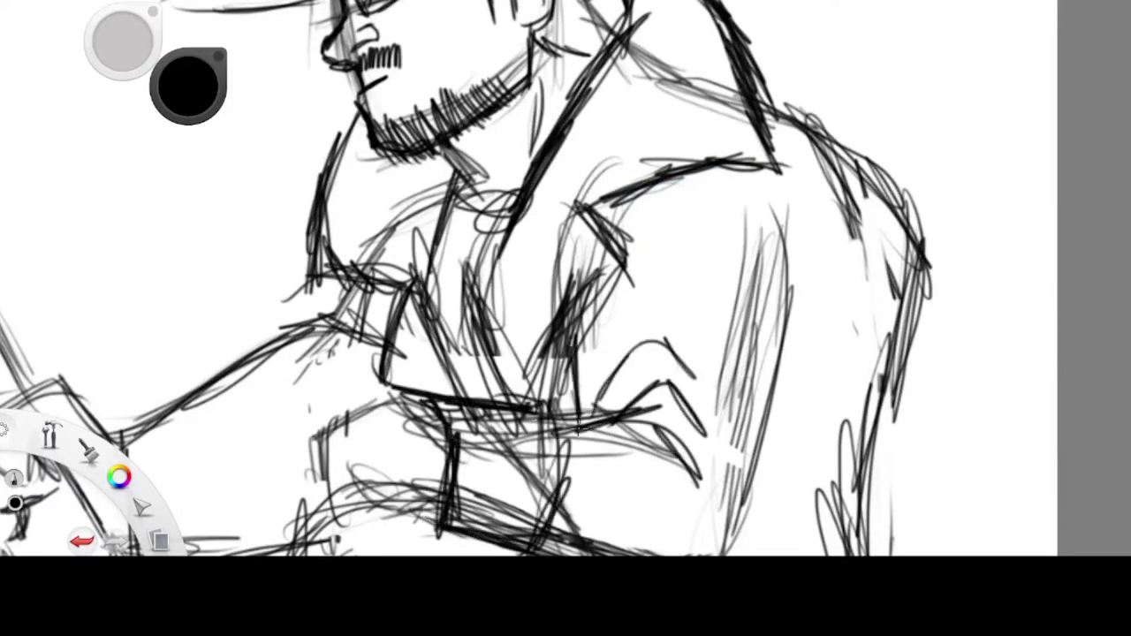
Step: Sketch the near sleeve's shoulder curve and outer edge, adding creases in the coat behind the arm
drag(772, 202, 780, 389)
drag(799, 287, 780, 384)
mouse_move(624, 238)
mouse_down()
mouse_move(771, 207)
mouse_move(786, 238)
mouse_up()
drag(777, 366, 832, 272)
drag(779, 376, 836, 313)
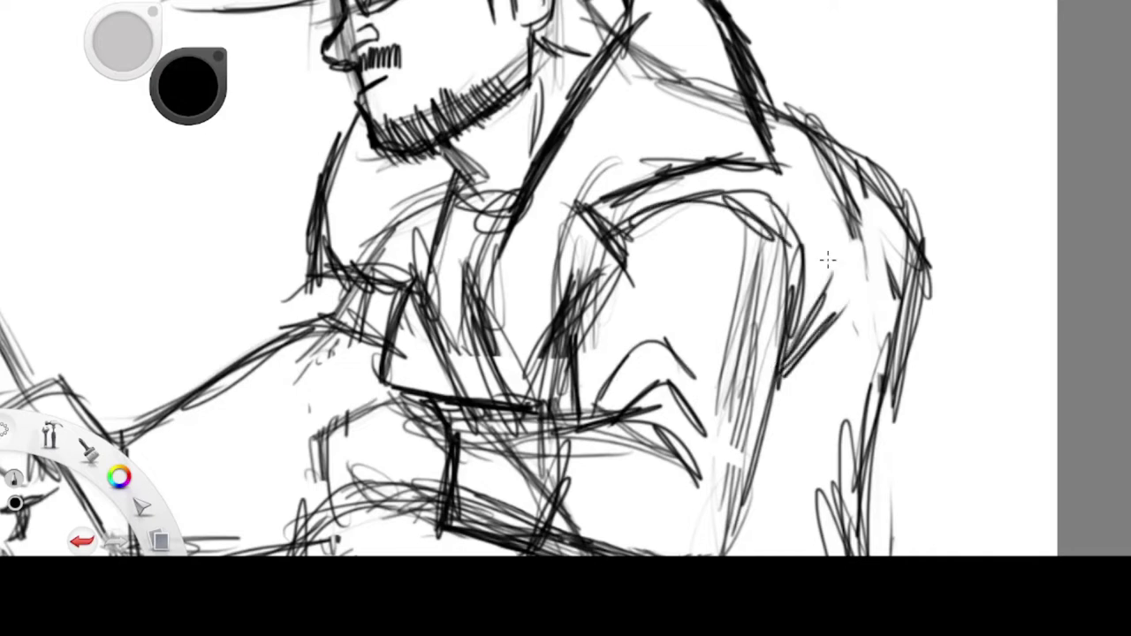
Step: Sketch the fist resting on the knee and the bands across its wrist cuff
key(space)
drag(695, 398, 741, 208)
mouse_move(444, 208)
mouse_down()
mouse_move(494, 245)
mouse_move(477, 237)
mouse_up()
mouse_move(443, 210)
mouse_down()
mouse_move(375, 212)
mouse_move(343, 257)
mouse_up()
mouse_move(344, 253)
mouse_down()
mouse_move(367, 302)
mouse_move(391, 237)
mouse_move(380, 320)
mouse_move(433, 296)
mouse_move(442, 269)
mouse_move(323, 297)
mouse_move(362, 320)
mouse_up()
drag(517, 210, 509, 347)
drag(576, 221, 557, 362)
mouse_move(610, 323)
mouse_down()
mouse_move(773, 291)
mouse_move(738, 337)
mouse_up()
key(space)
drag(707, 274, 914, 362)
drag(725, 351, 711, 374)
Step: Sketch the banded wrist cuff on the arm that holds the rifle, closing its top and bottom edges
drag(496, 335, 519, 482)
mouse_move(512, 371)
mouse_down()
mouse_move(526, 490)
mouse_move(623, 442)
mouse_up()
drag(579, 327, 614, 451)
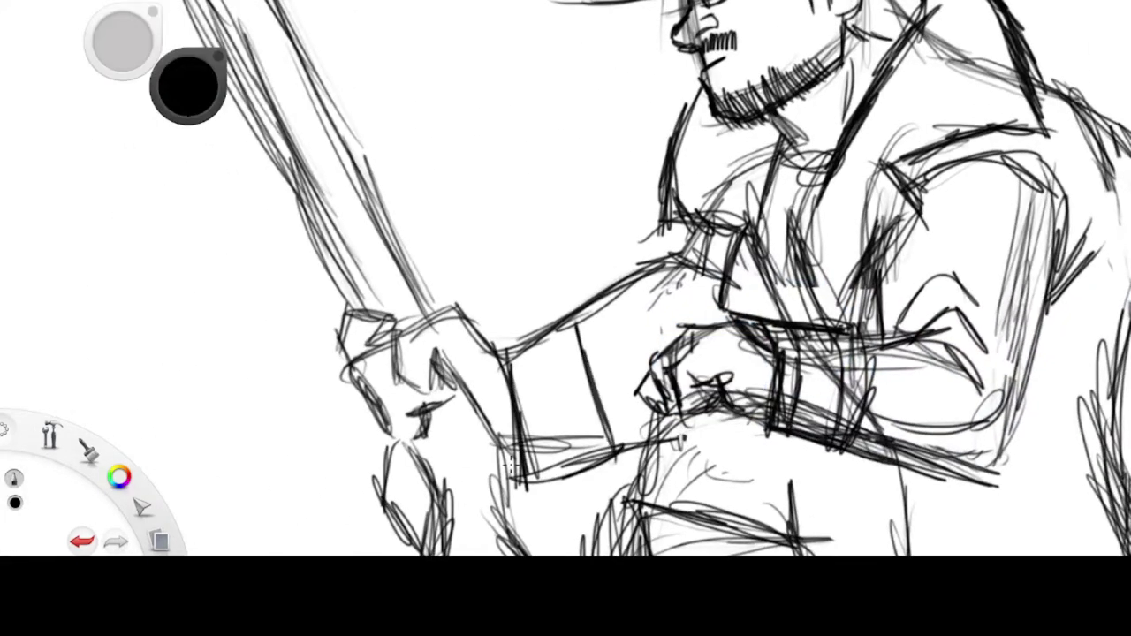
drag(491, 349, 608, 302)
drag(486, 352, 575, 318)
mouse_move(530, 478)
mouse_down()
mouse_move(514, 342)
mouse_move(534, 488)
mouse_up()
drag(565, 320, 592, 481)
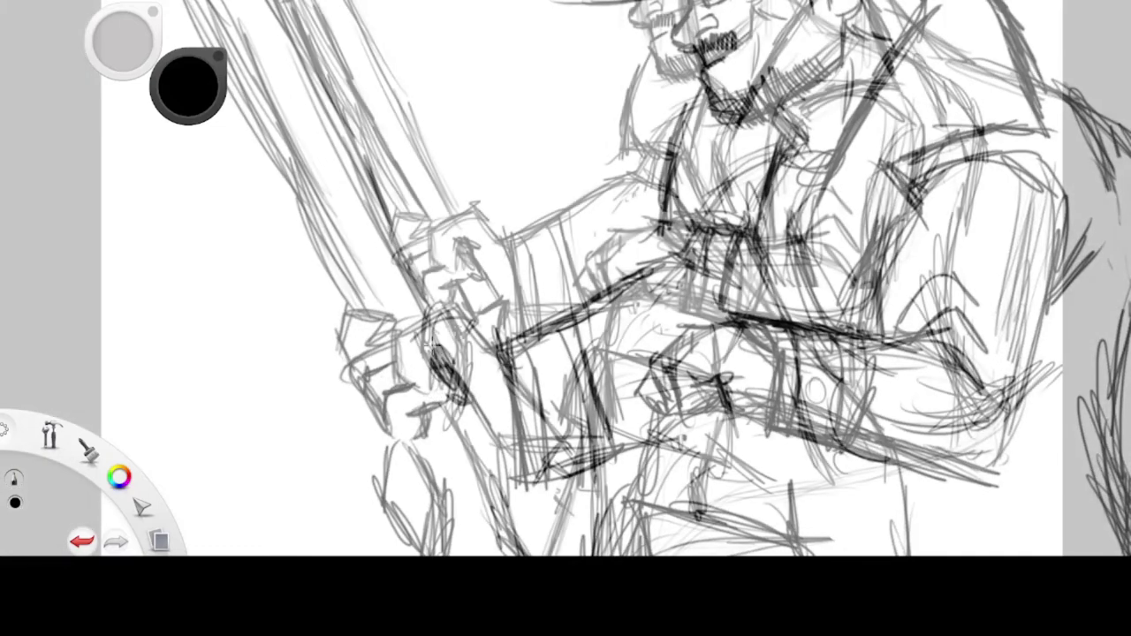
drag(497, 352, 556, 437)
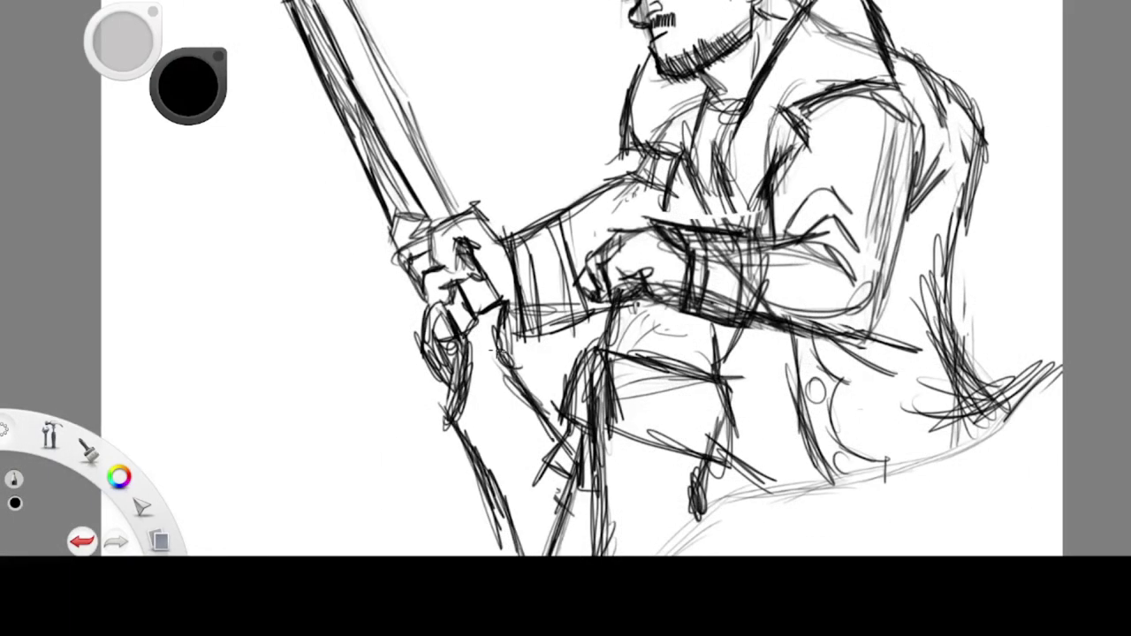
Step: Extend the lower edge of the rifle stock beside the front leg
key(space)
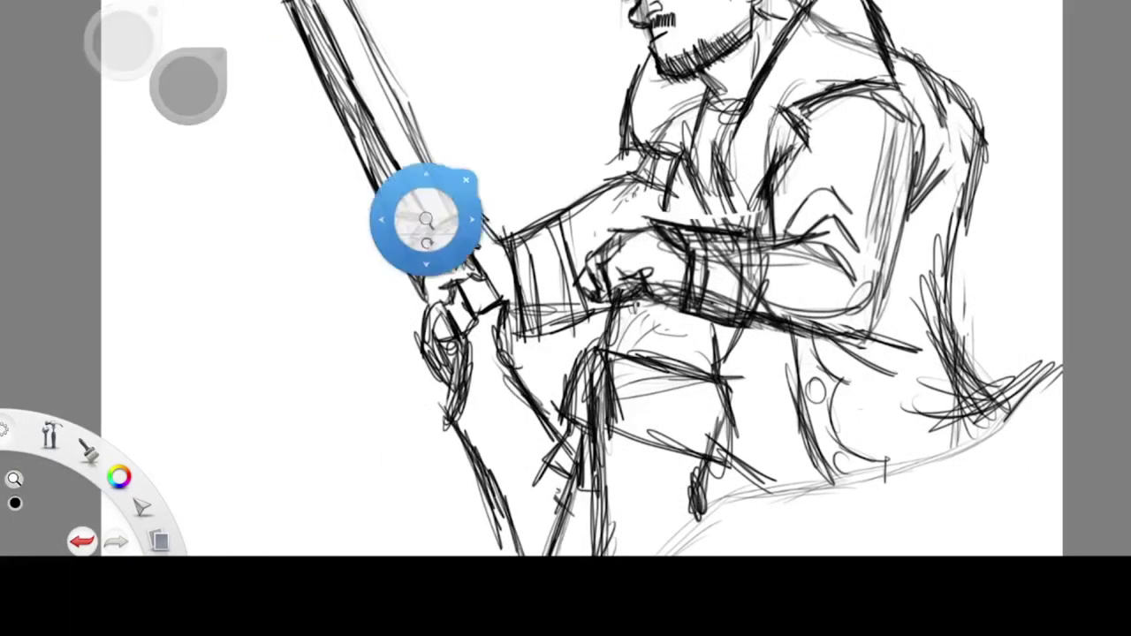
drag(675, 404, 660, 291)
mouse_move(498, 421)
mouse_down()
mouse_move(547, 359)
mouse_move(519, 487)
mouse_up()
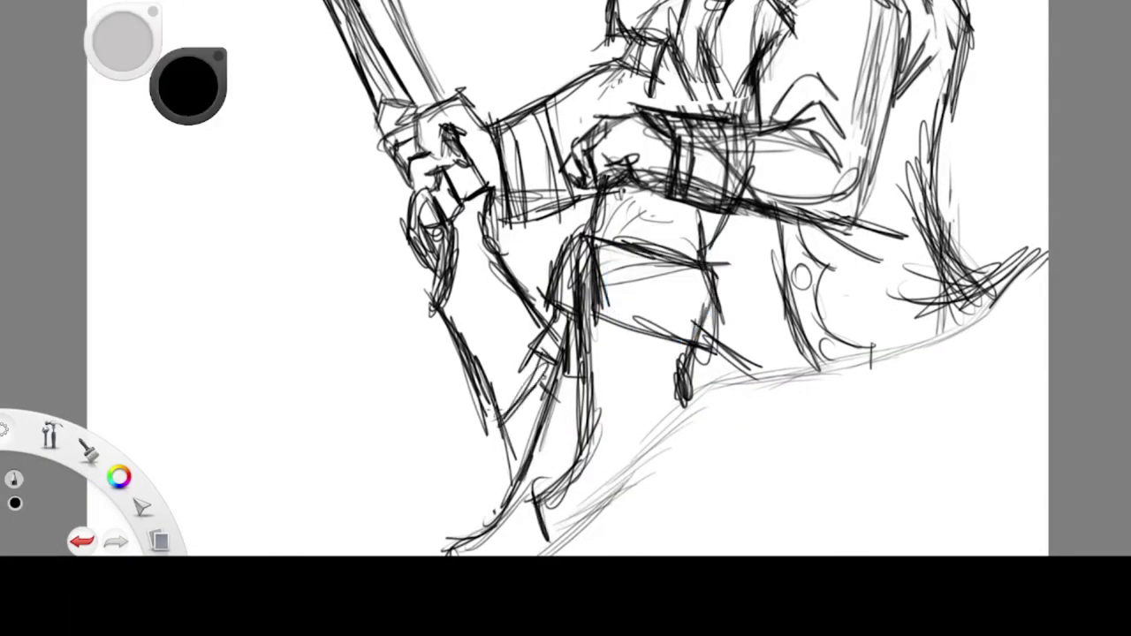
Step: Sketch the sloping ground line below the seated figure with a few loose grass strokes
key(space)
drag(756, 517, 721, 411)
drag(742, 371, 663, 407)
drag(629, 339, 681, 322)
drag(508, 472, 652, 325)
drag(557, 471, 638, 388)
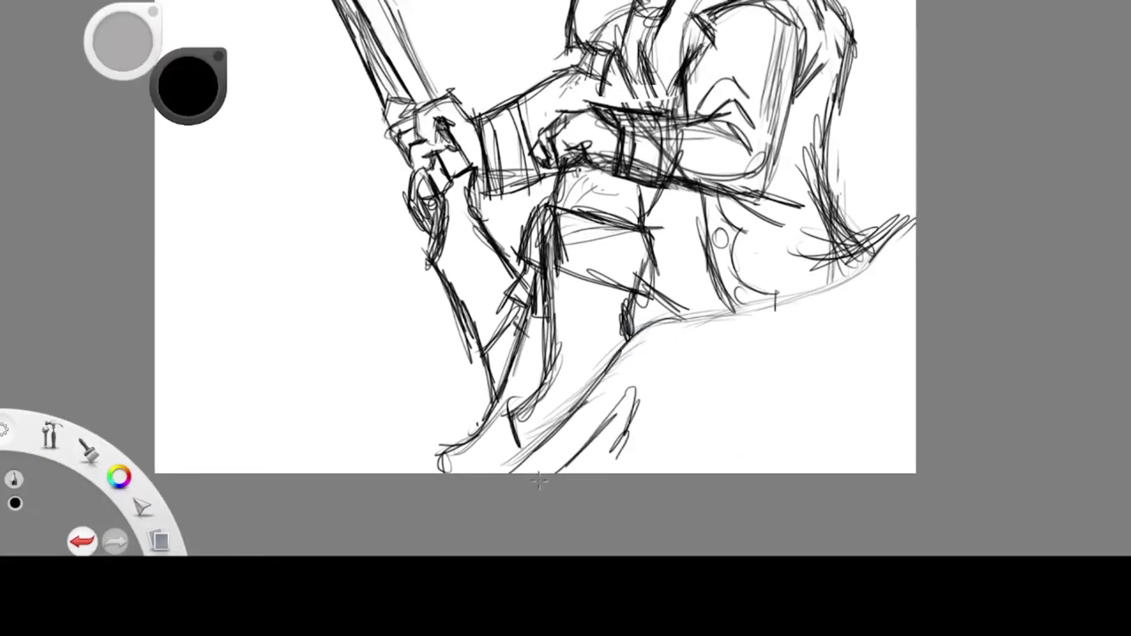
drag(617, 457, 678, 396)
Step: Sketch a large tuft of grass fanning out on the slope in front of the coat
mouse_move(570, 320)
mouse_down()
mouse_move(724, 330)
mouse_move(566, 385)
mouse_up()
mouse_move(741, 334)
mouse_down()
mouse_move(601, 362)
mouse_move(594, 405)
mouse_up()
mouse_move(638, 265)
mouse_down()
mouse_move(739, 334)
mouse_move(784, 223)
mouse_up()
mouse_move(735, 336)
mouse_down()
mouse_move(817, 247)
mouse_move(830, 265)
mouse_up()
mouse_move(800, 215)
mouse_down()
mouse_move(903, 274)
mouse_move(800, 173)
mouse_up()
Step: Add more grass tufts fanning in from the canvas edge behind and below the figure
drag(909, 285, 886, 196)
mouse_move(910, 283)
mouse_down()
mouse_move(915, 175)
mouse_move(915, 234)
mouse_up()
mouse_move(912, 311)
mouse_down()
mouse_move(776, 323)
mouse_move(753, 337)
mouse_up()
mouse_move(913, 310)
mouse_down()
mouse_move(797, 315)
mouse_move(765, 362)
mouse_move(813, 389)
mouse_up()
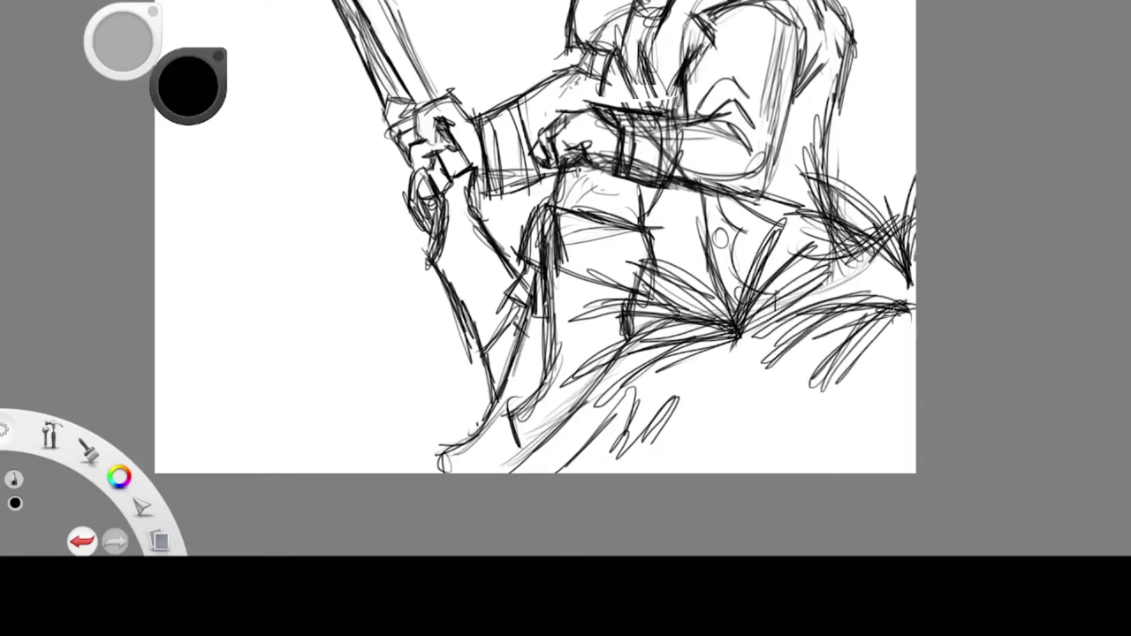
drag(912, 283, 820, 317)
mouse_move(912, 408)
mouse_down()
mouse_move(756, 435)
mouse_move(806, 463)
mouse_up()
mouse_move(914, 408)
mouse_down()
mouse_move(791, 465)
mouse_move(877, 473)
mouse_up()
drag(919, 409, 831, 369)
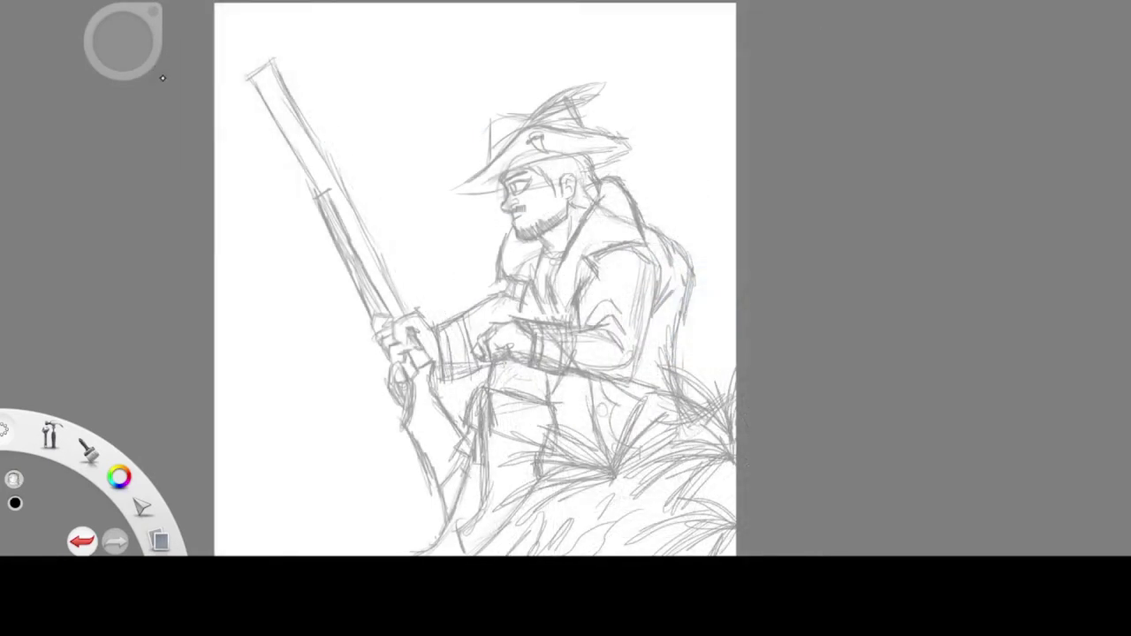
Step: Fill the canvas background with tan and adjust it to a medium brown, keeping the sketch lines as darker brown guides
click(439, 235)
drag(1073, 223, 1022, 291)
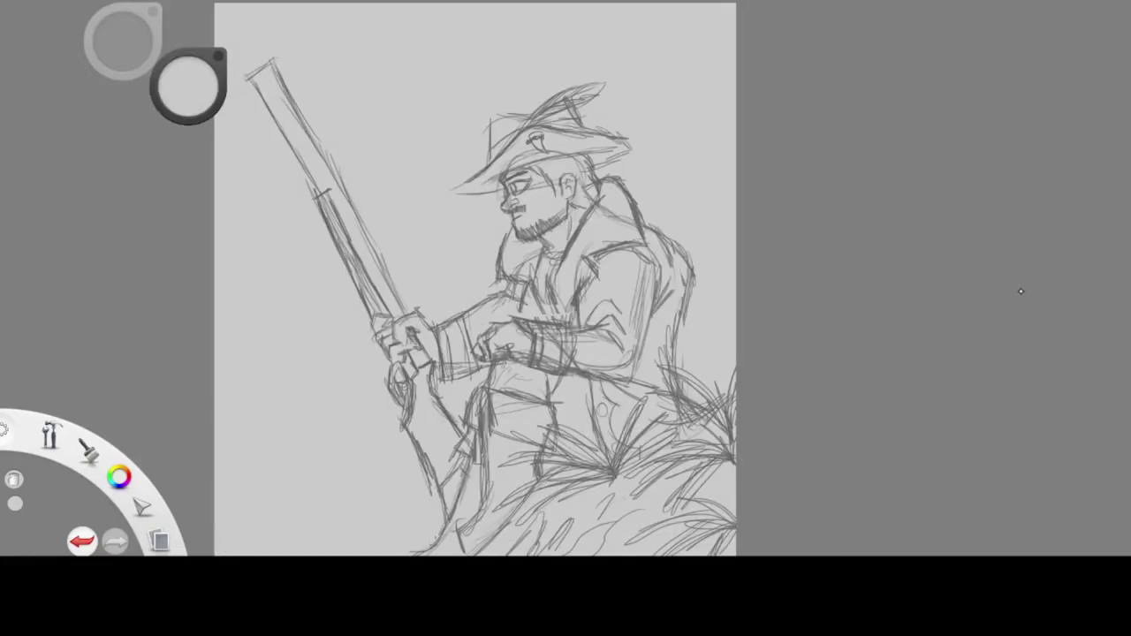
click(183, 85)
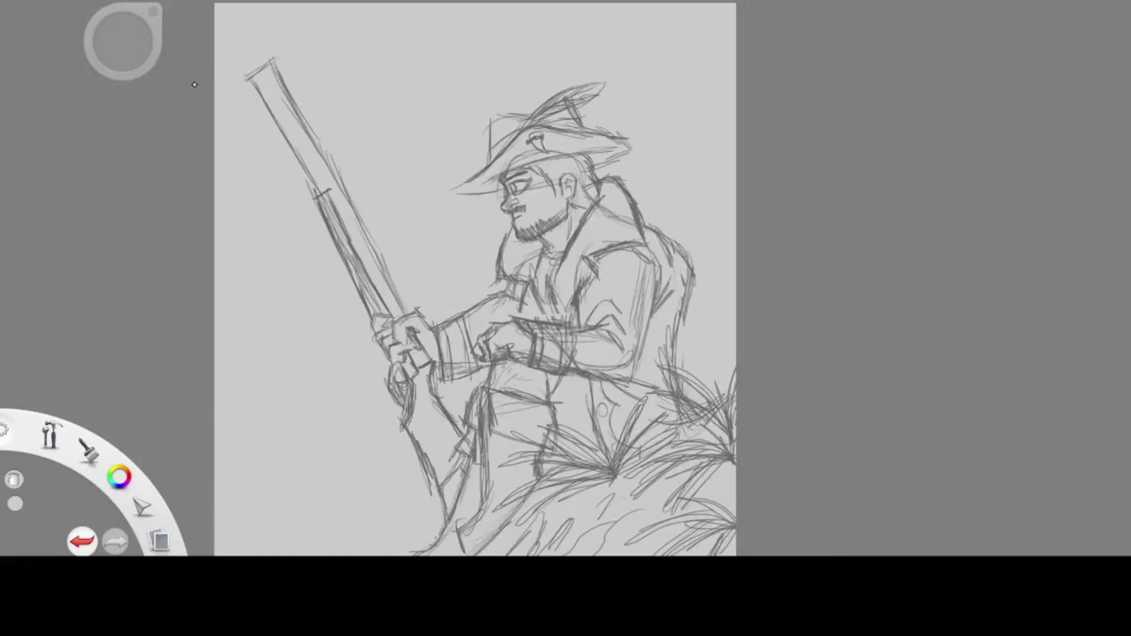
click(436, 169)
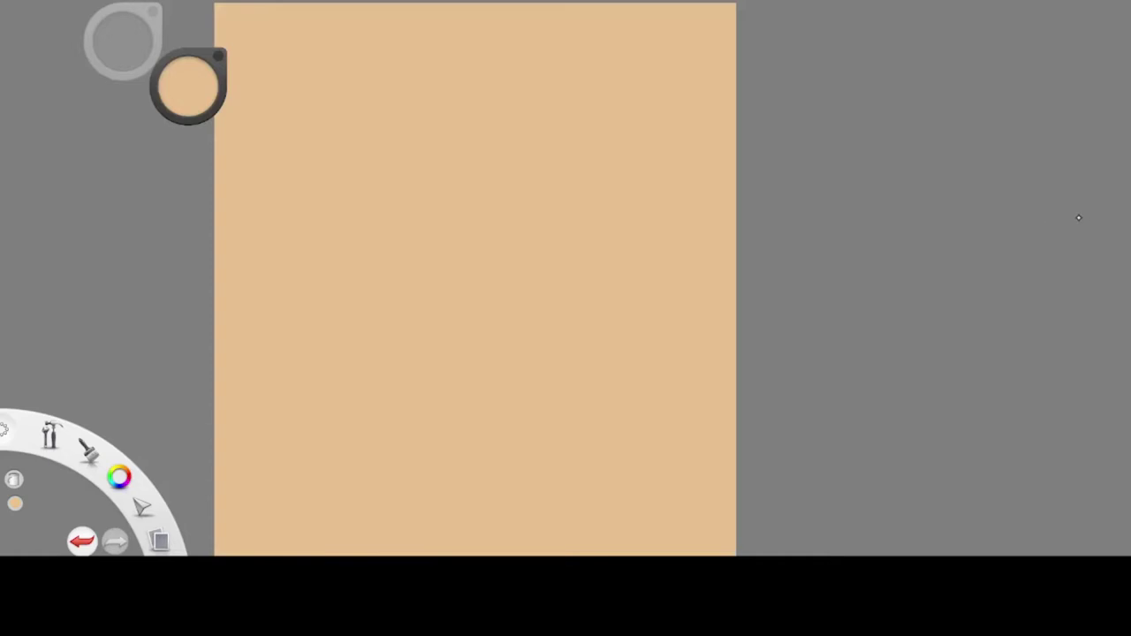
key(ctrl+z)
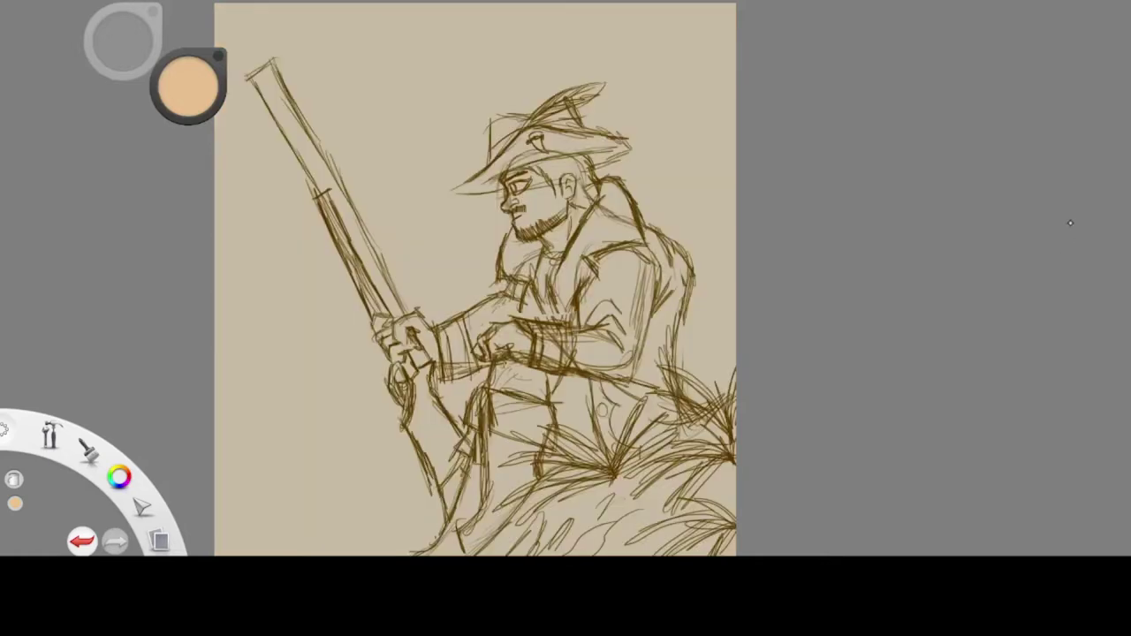
click(1030, 246)
click(1013, 461)
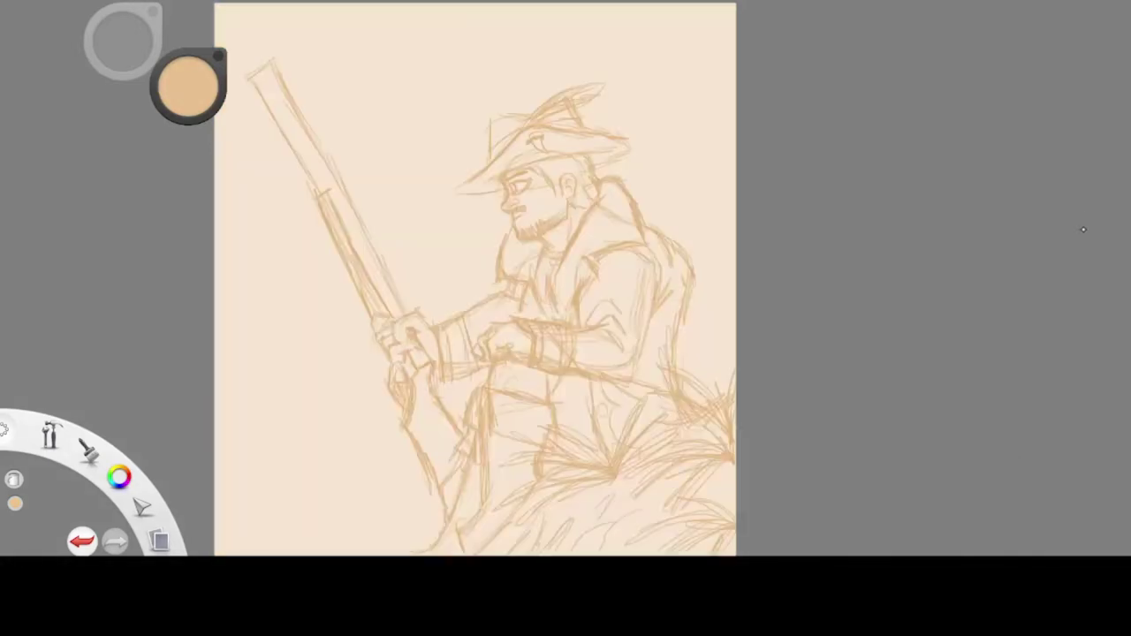
click(1016, 291)
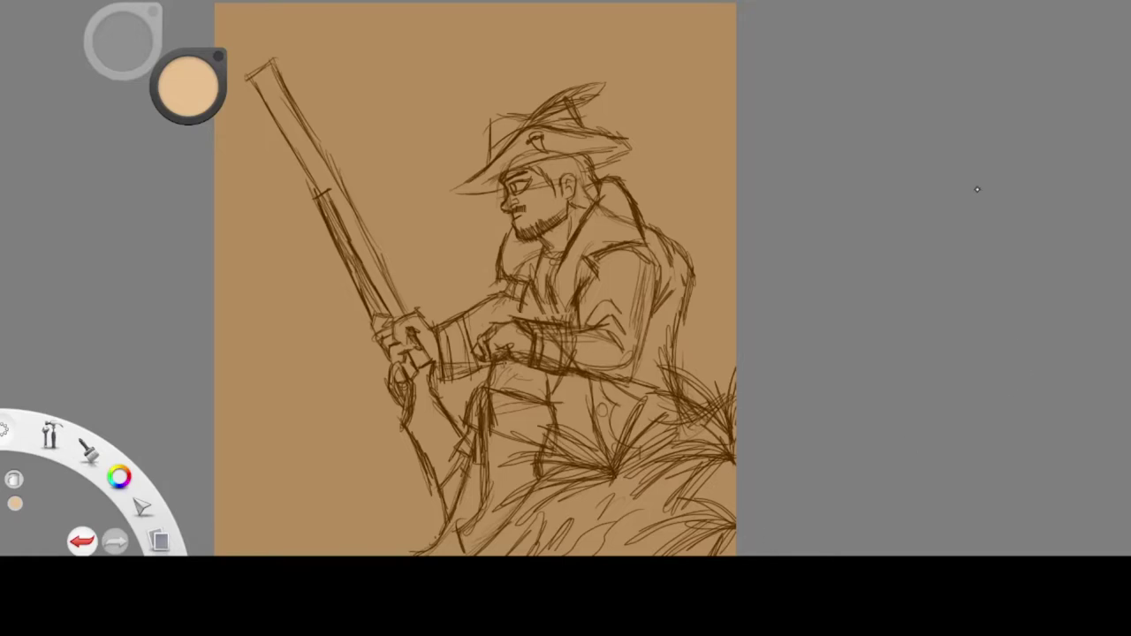
Step: Set the brush colour to black and ink the brow and nose profile, eyebrow, eye and nostril
drag(185, 86, 184, 142)
key(space)
drag(539, 295, 648, 289)
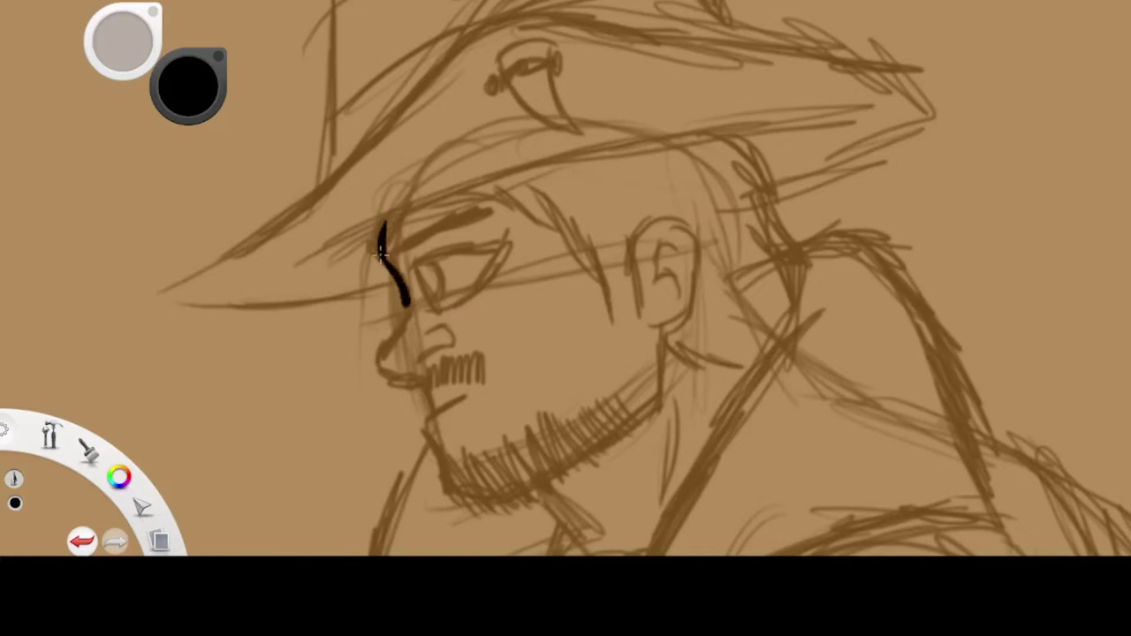
drag(380, 251, 380, 349)
mouse_move(414, 263)
mouse_down()
mouse_move(505, 249)
mouse_move(433, 301)
mouse_move(423, 258)
mouse_move(391, 255)
mouse_move(496, 210)
mouse_up()
Step: Ink a thick tapered line along the hat brim's lower edge and the jagged front hairline
mouse_move(333, 265)
mouse_down()
mouse_move(471, 175)
mouse_move(637, 128)
mouse_move(800, 131)
mouse_up()
mouse_move(517, 214)
mouse_down()
mouse_move(452, 190)
mouse_move(573, 244)
mouse_up()
drag(541, 192, 610, 296)
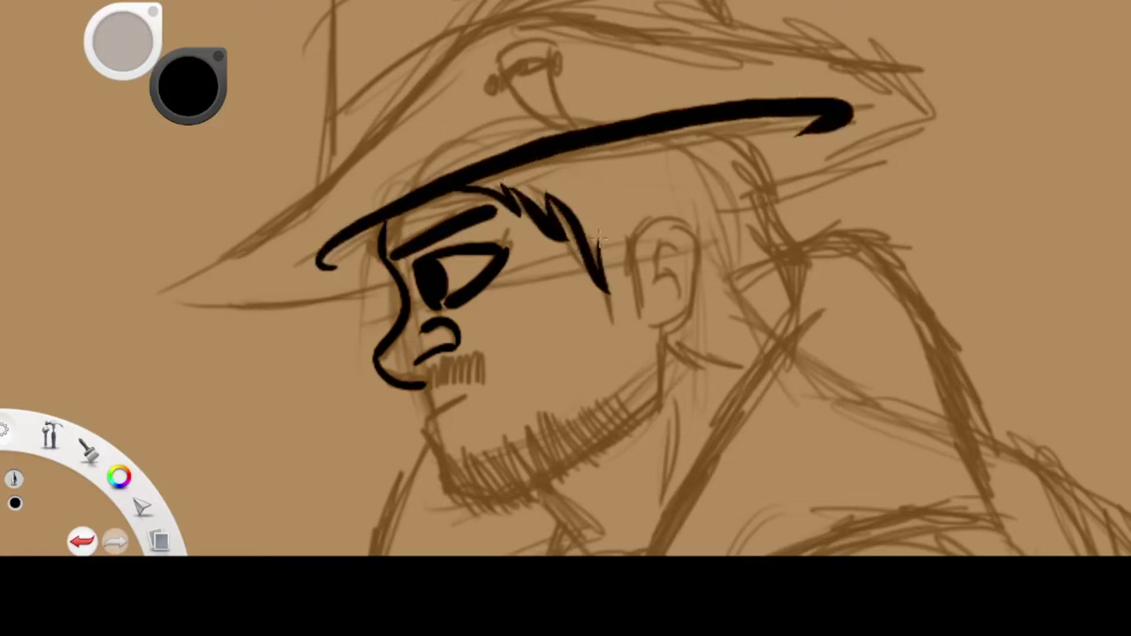
Step: Ink the sideburn and the ear with its inner folds
drag(600, 254, 618, 341)
drag(628, 237, 638, 332)
drag(632, 253, 689, 305)
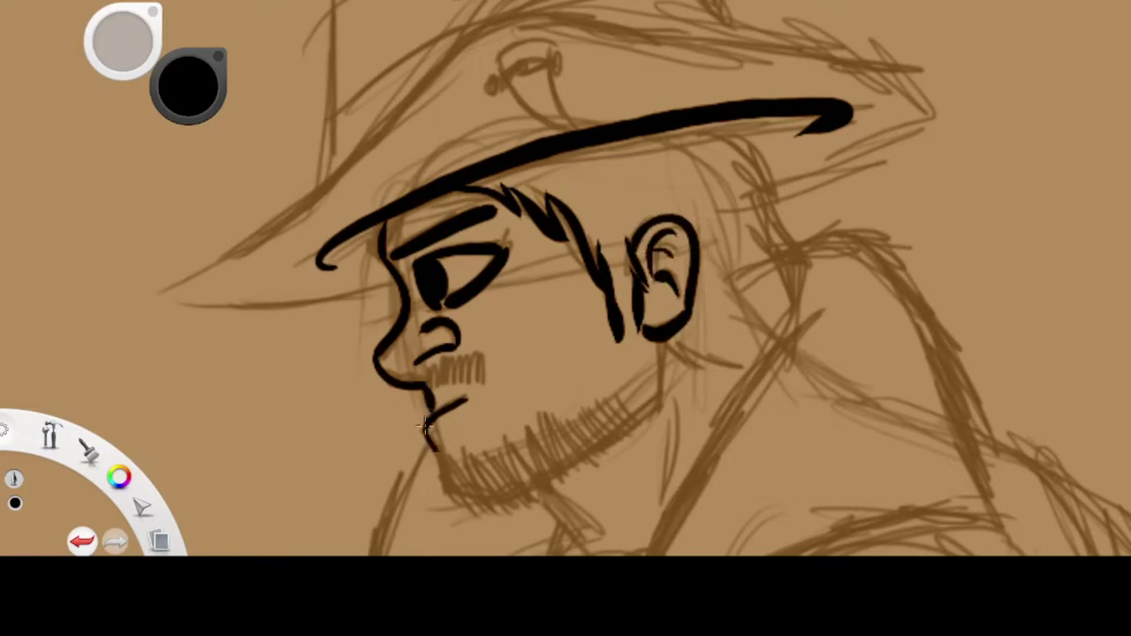
Step: Ink the chin and jawline, then fill in the moustache and beard with short black strokes
mouse_move(444, 479)
mouse_down()
mouse_move(527, 488)
mouse_move(646, 410)
mouse_move(669, 337)
mouse_up()
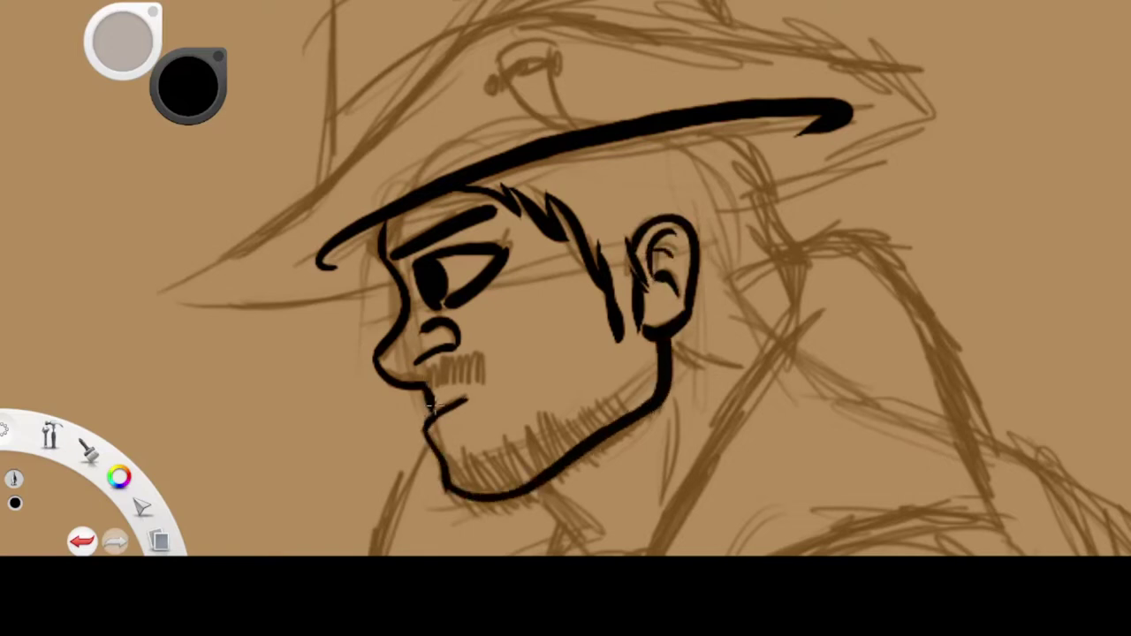
drag(453, 363, 476, 388)
mouse_move(452, 465)
mouse_down()
mouse_move(520, 470)
mouse_move(531, 443)
mouse_move(622, 369)
mouse_up()
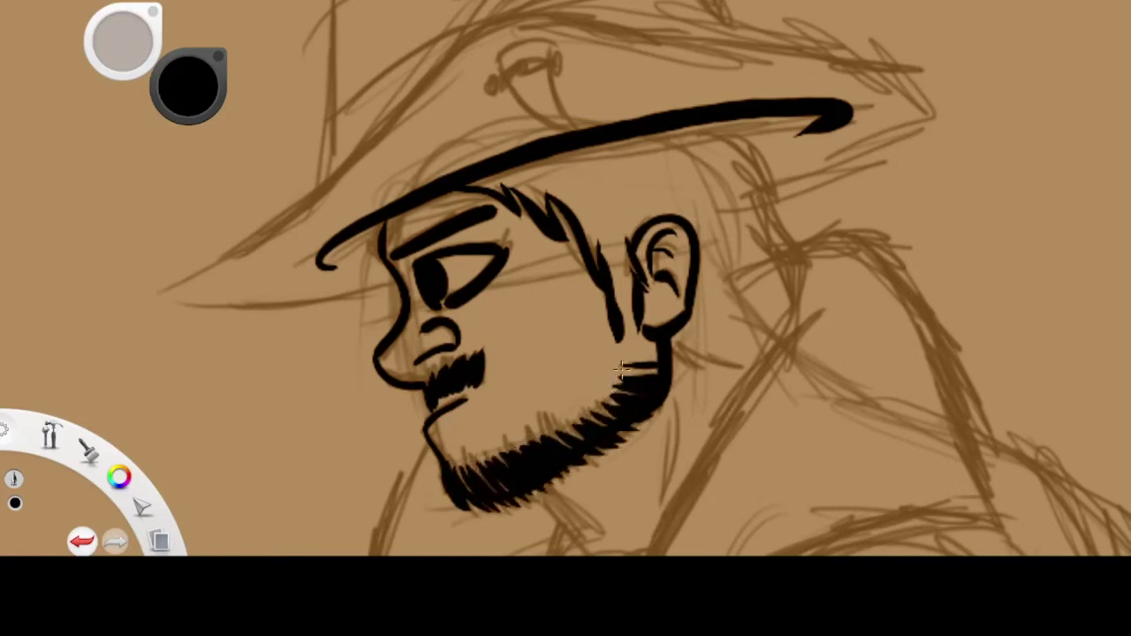
Step: Ink the jagged hair at the back of the head and the hairline under the ear
key(space)
drag(560, 244, 373, 229)
mouse_move(517, 106)
mouse_down()
mouse_move(604, 177)
mouse_move(563, 147)
mouse_move(624, 237)
mouse_up()
mouse_move(567, 196)
mouse_down()
mouse_move(604, 262)
mouse_move(608, 310)
mouse_up()
drag(477, 329, 572, 356)
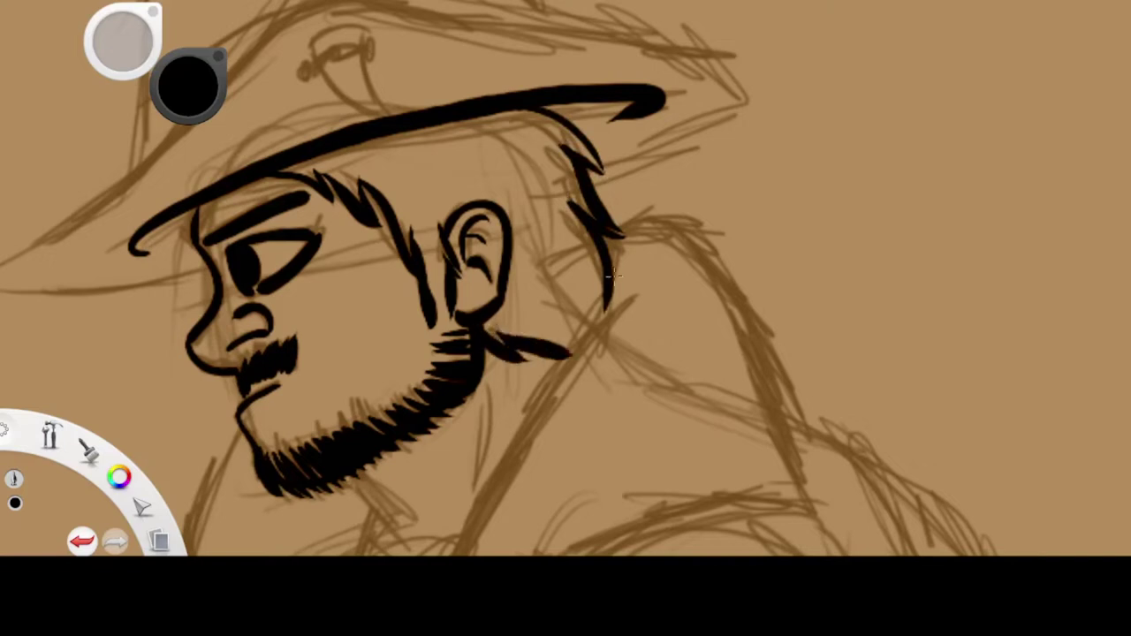
Step: Ink the near side of the raised coat collar, from the neck around its jagged outer edge to the lapel
drag(624, 266, 504, 424)
drag(562, 389, 462, 520)
mouse_move(610, 232)
mouse_down()
mouse_move(717, 228)
mouse_move(800, 343)
mouse_move(730, 316)
mouse_up()
mouse_move(729, 316)
mouse_down()
mouse_move(823, 461)
mouse_move(761, 411)
mouse_up()
drag(761, 410, 816, 514)
key(space)
mouse_move(641, 552)
mouse_down()
mouse_move(669, 477)
mouse_move(691, 325)
mouse_up()
mouse_move(857, 247)
mouse_down()
mouse_move(736, 253)
mouse_move(774, 263)
mouse_move(599, 302)
mouse_move(668, 398)
mouse_move(576, 482)
mouse_move(556, 517)
mouse_up()
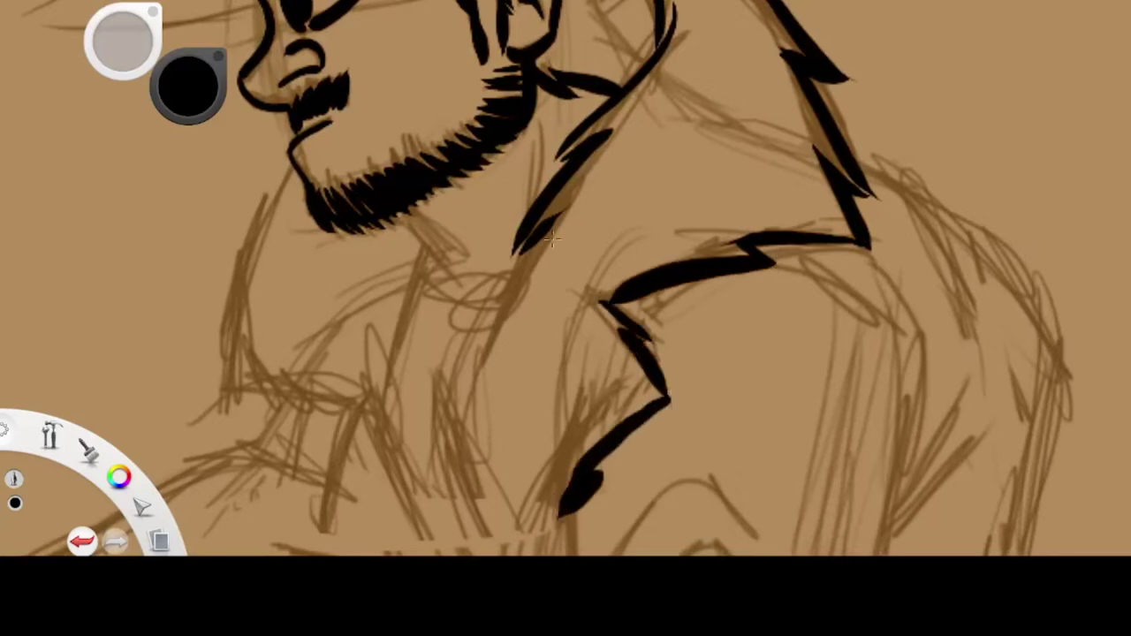
Step: Ink the coat's front opening and the shirt lines running down the chest
drag(549, 238, 439, 437)
drag(459, 389, 486, 530)
drag(424, 262, 387, 442)
drag(379, 438, 429, 530)
Step: Ink the far collar and lapel outline, along with the neck and shirt neckline
mouse_move(226, 277)
mouse_down()
mouse_move(294, 170)
mouse_move(219, 398)
mouse_move(358, 404)
mouse_move(322, 530)
mouse_up()
drag(389, 223, 468, 274)
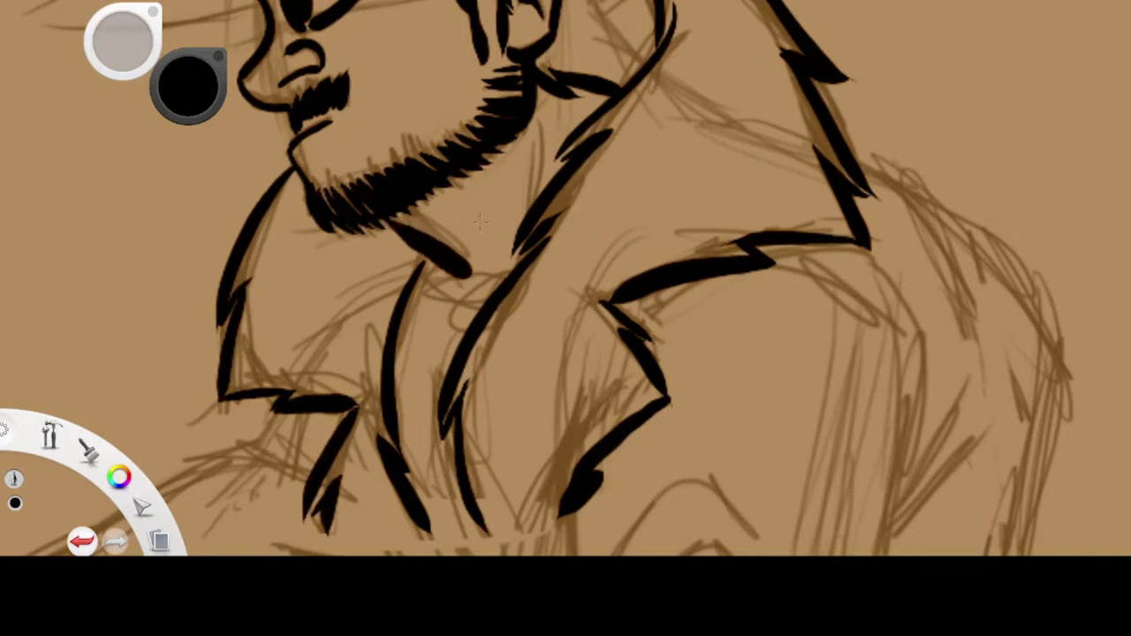
drag(535, 122, 529, 218)
drag(421, 258, 514, 287)
Step: Ink the curved fabric folds inside the near elbow and the lower ends of the coat opening
key(space)
mouse_move(771, 343)
mouse_down()
mouse_move(703, 241)
mouse_move(693, 331)
mouse_up()
drag(725, 339, 753, 222)
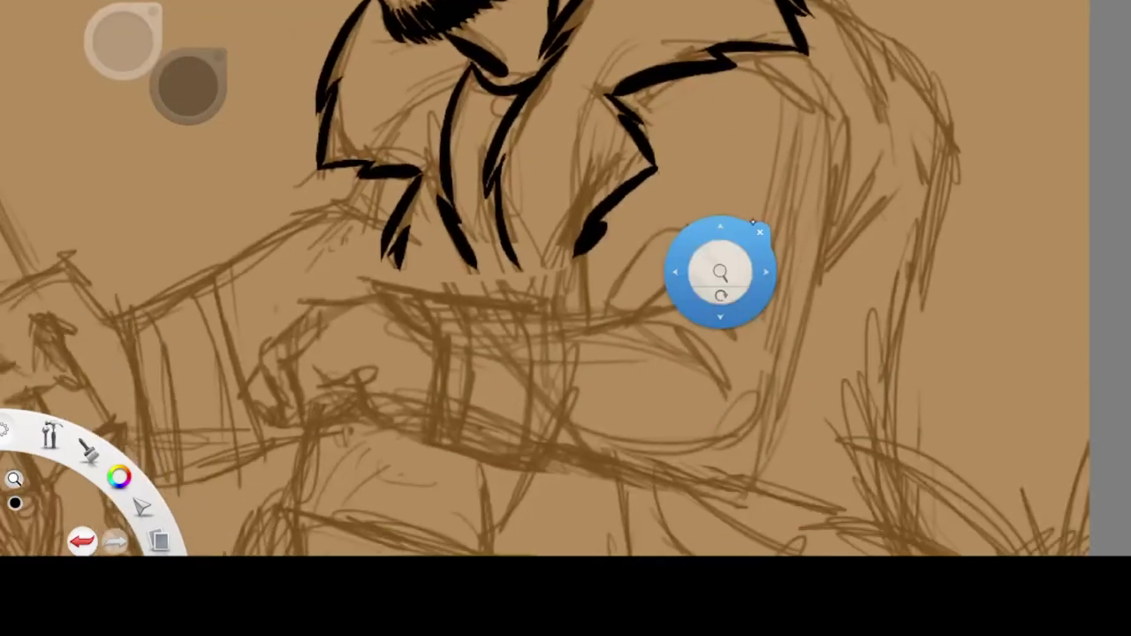
drag(609, 307, 706, 254)
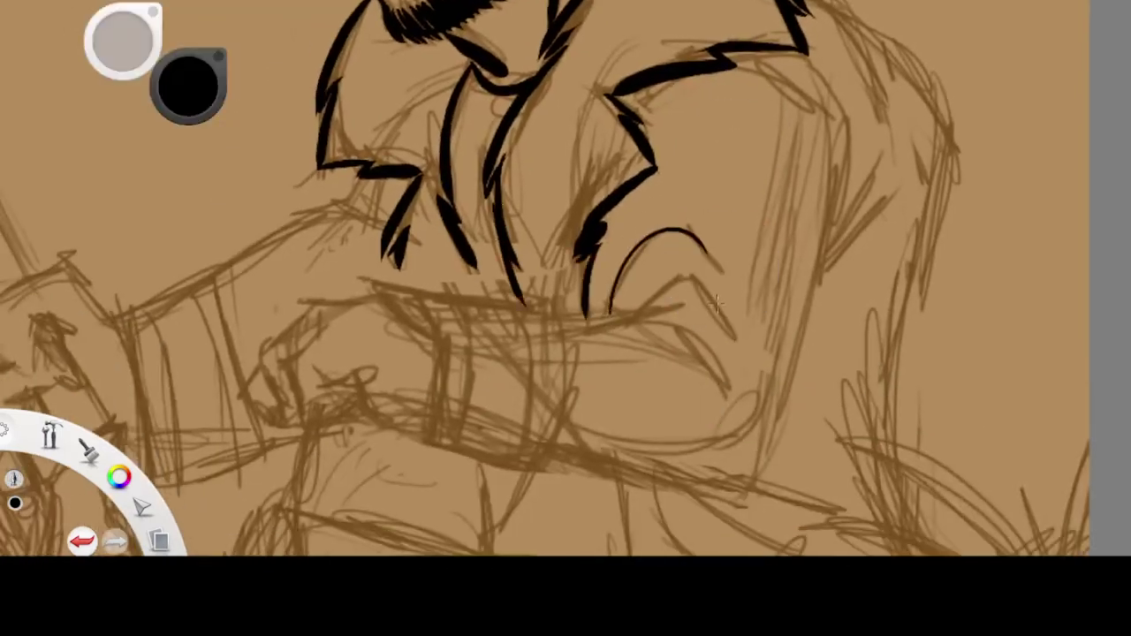
drag(733, 334, 643, 293)
Step: Ink the near arm's wrist cuff with its outline, two inner bands and round rivets
mouse_move(727, 390)
mouse_down()
mouse_move(655, 340)
mouse_move(553, 307)
mouse_move(546, 471)
mouse_move(419, 442)
mouse_up()
drag(426, 323, 422, 442)
drag(396, 285, 560, 308)
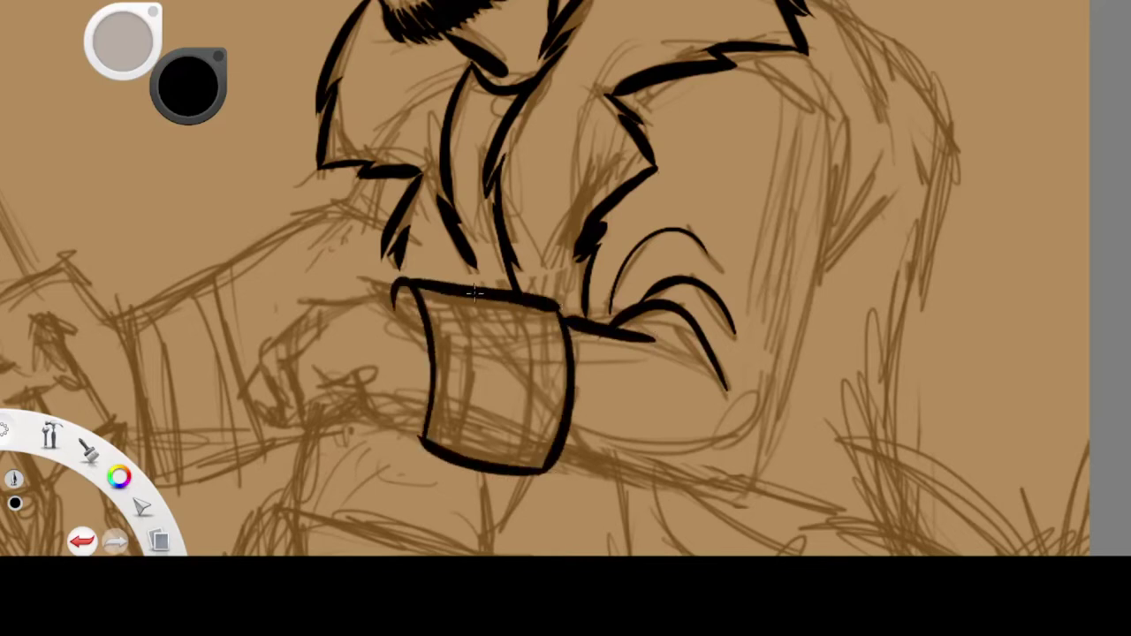
drag(452, 301, 468, 446)
drag(543, 301, 525, 460)
mouse_move(442, 311)
mouse_down()
mouse_move(435, 329)
mouse_move(441, 313)
mouse_up()
drag(449, 364, 447, 394)
drag(440, 405, 446, 410)
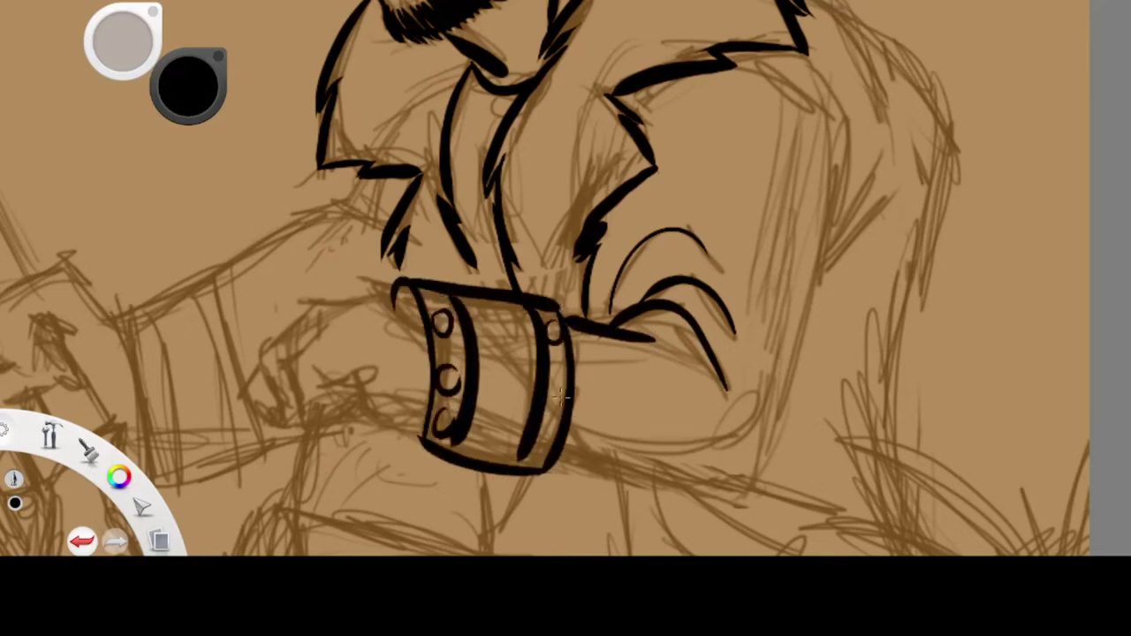
Step: Ink the resting fist with its knuckles, thumb and folded fingers
mouse_move(425, 332)
mouse_down()
mouse_move(389, 289)
mouse_move(329, 305)
mouse_move(263, 346)
mouse_move(305, 433)
mouse_move(364, 421)
mouse_up()
drag(313, 391, 358, 372)
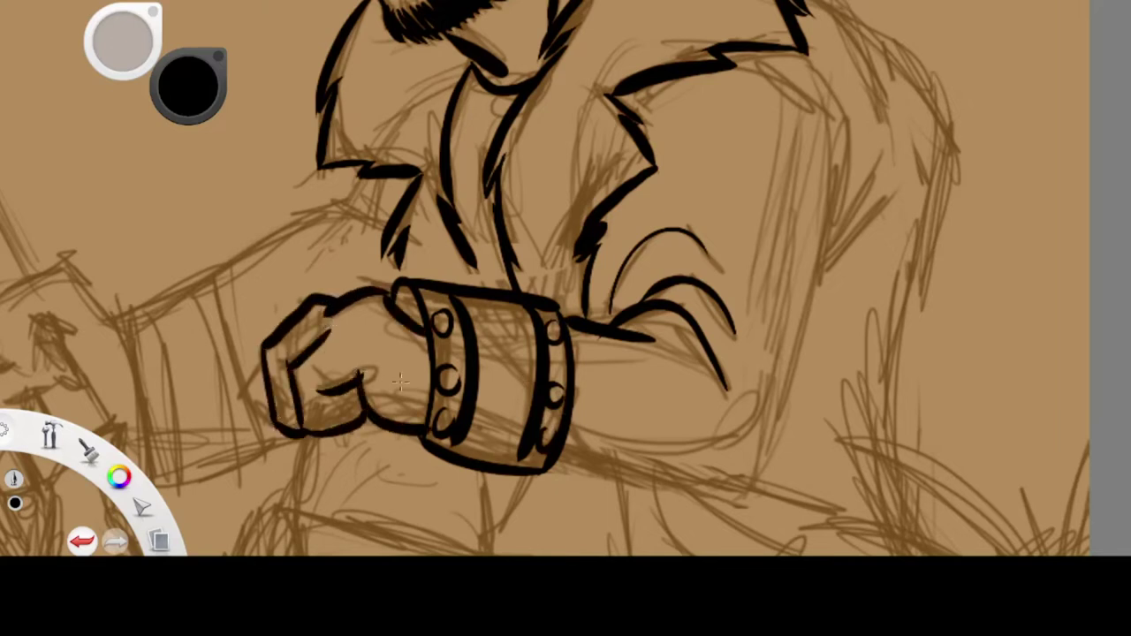
drag(241, 394, 305, 443)
Step: Ink the near sleeve from the shoulder around the elbow to the cuff, plus the coat creases behind it
key(space)
drag(873, 375, 681, 390)
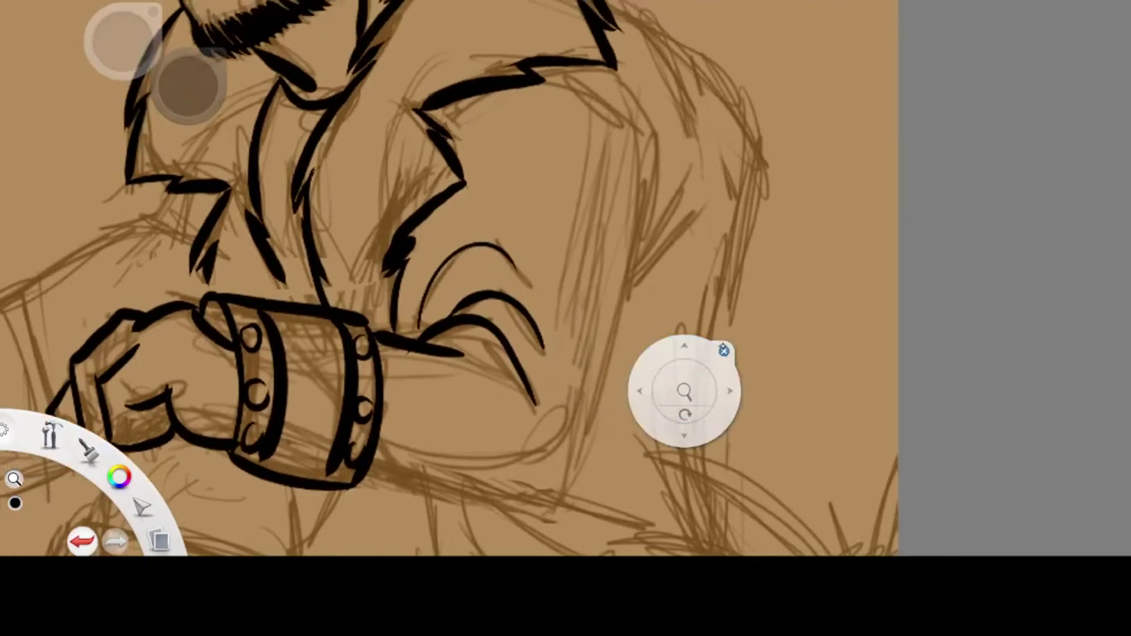
mouse_move(638, 148)
mouse_down()
mouse_move(585, 92)
mouse_move(432, 108)
mouse_up()
mouse_move(633, 93)
mouse_down()
mouse_move(618, 353)
mouse_move(447, 495)
mouse_move(375, 468)
mouse_up()
drag(634, 276, 697, 168)
drag(634, 292, 704, 216)
Step: Ink the thick curved outline of the coat's back and the far sleeve
key(space)
mouse_move(464, 82)
mouse_down()
mouse_move(699, 156)
mouse_move(661, 254)
mouse_up()
mouse_move(518, 189)
mouse_down()
mouse_move(598, 357)
mouse_move(562, 514)
mouse_up()
mouse_move(566, 280)
mouse_down()
mouse_move(653, 261)
mouse_move(482, 266)
mouse_move(519, 392)
mouse_up()
Step: Ink the far arm's riveted cuff and gripping hand, along with the upper edges of the rifle stock
drag(483, 268, 416, 291)
mouse_move(417, 292)
mouse_down()
mouse_move(434, 419)
mouse_move(520, 398)
mouse_move(458, 416)
mouse_up()
drag(460, 276, 499, 400)
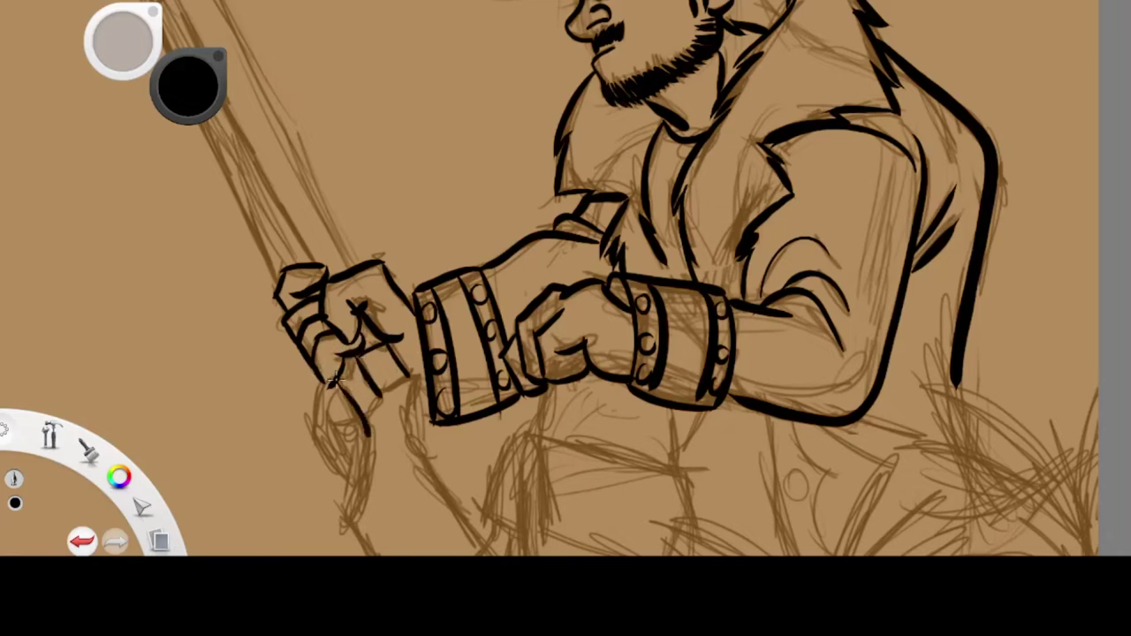
drag(334, 378, 348, 519)
drag(408, 373, 474, 537)
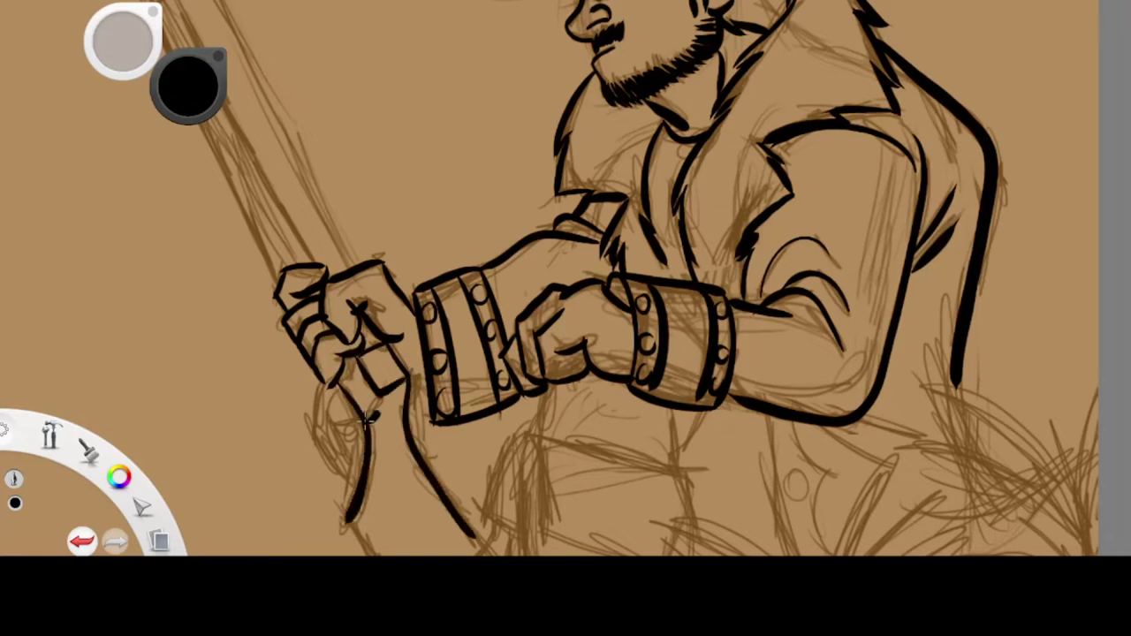
Step: Ink the bent knee and the folded boot top, with the long front edge of the boot
drag(560, 407, 610, 249)
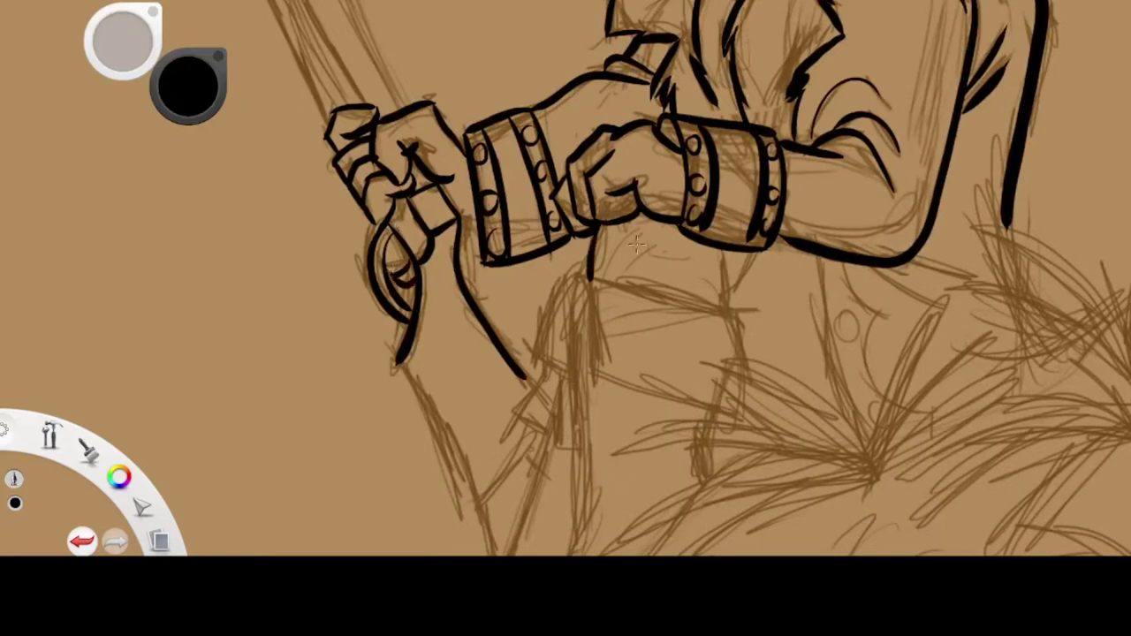
mouse_move(590, 276)
mouse_down()
mouse_move(596, 346)
mouse_move(731, 412)
mouse_move(728, 312)
mouse_up()
drag(728, 312, 745, 353)
mouse_move(581, 276)
mouse_down()
mouse_move(537, 355)
mouse_move(564, 369)
mouse_up()
drag(574, 279, 582, 527)
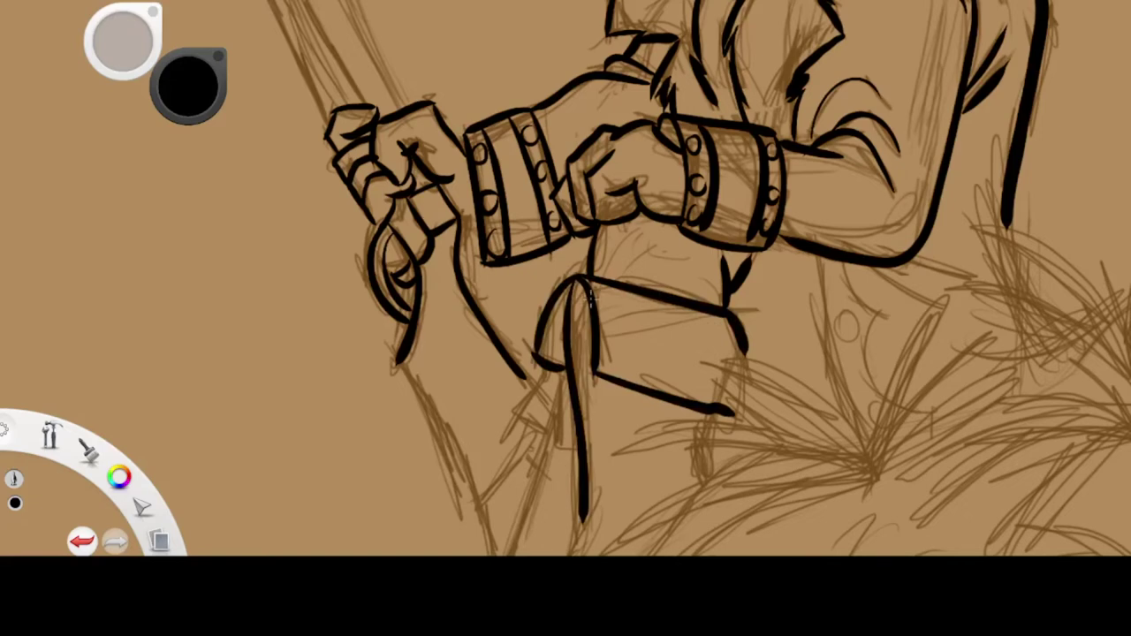
Step: Ink the lower edge of the rifle stock, the riveted strap and tab beside it, and the outline of the lower boot
drag(631, 371, 604, 220)
drag(371, 207, 473, 431)
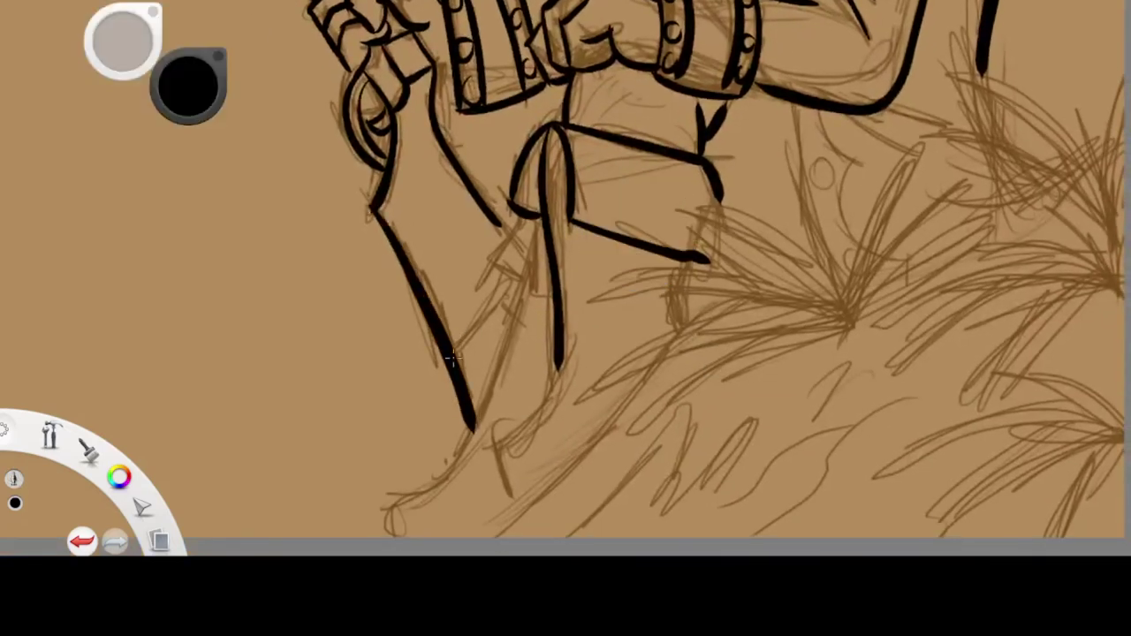
drag(455, 354, 510, 276)
mouse_move(533, 227)
mouse_down()
mouse_move(437, 477)
mouse_move(382, 535)
mouse_up()
mouse_move(564, 346)
mouse_down()
mouse_move(495, 447)
mouse_move(519, 520)
mouse_up()
drag(532, 216, 555, 300)
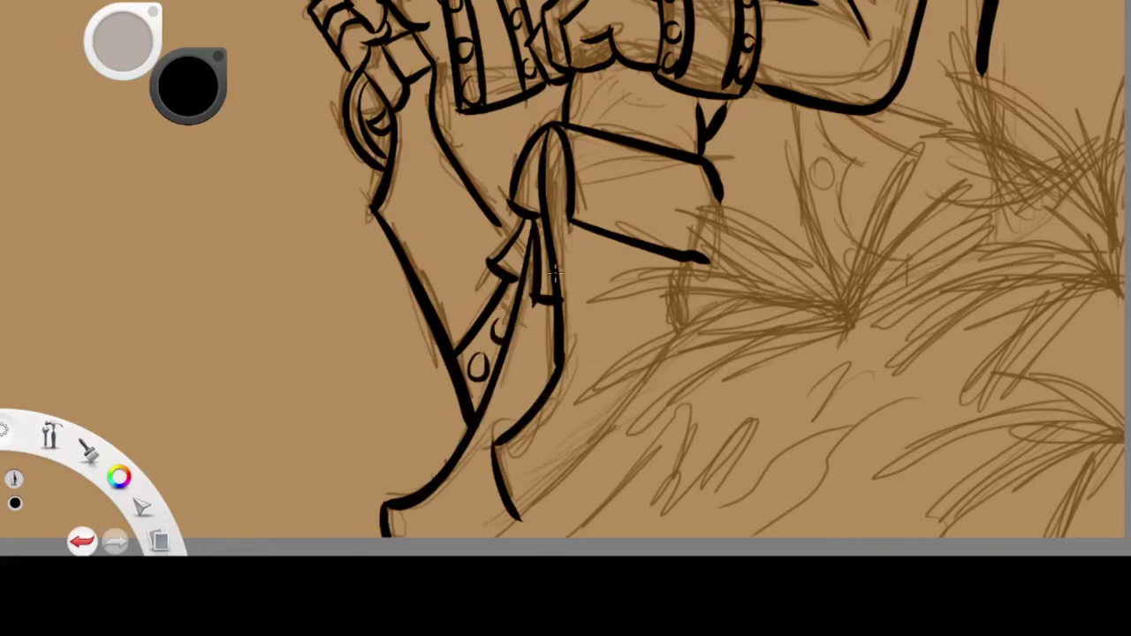
Step: Ink the grass tufts and the sloping ground behind the boot and around the seated figure
drag(795, 306, 535, 288)
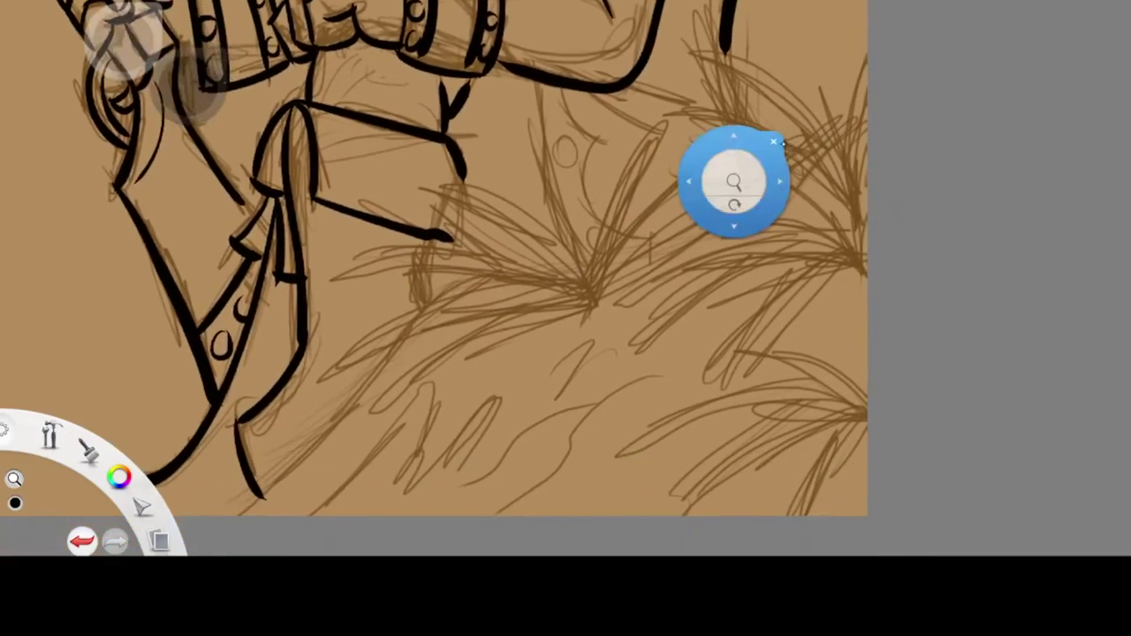
drag(230, 516, 398, 350)
mouse_move(581, 285)
mouse_down()
mouse_move(334, 359)
mouse_move(579, 296)
mouse_move(380, 409)
mouse_move(581, 292)
mouse_move(335, 279)
mouse_move(578, 283)
mouse_up()
mouse_move(550, 239)
mouse_down()
mouse_move(586, 277)
mouse_move(399, 189)
mouse_up()
mouse_move(399, 189)
mouse_down()
mouse_move(501, 260)
mouse_move(585, 272)
mouse_up()
drag(584, 272, 435, 170)
mouse_move(435, 170)
mouse_down()
mouse_move(587, 272)
mouse_move(552, 125)
mouse_move(587, 270)
mouse_up()
mouse_move(636, 163)
mouse_down()
mouse_move(588, 283)
mouse_move(694, 128)
mouse_up()
mouse_move(693, 128)
mouse_down()
mouse_move(584, 290)
mouse_move(742, 179)
mouse_up()
drag(742, 179, 585, 296)
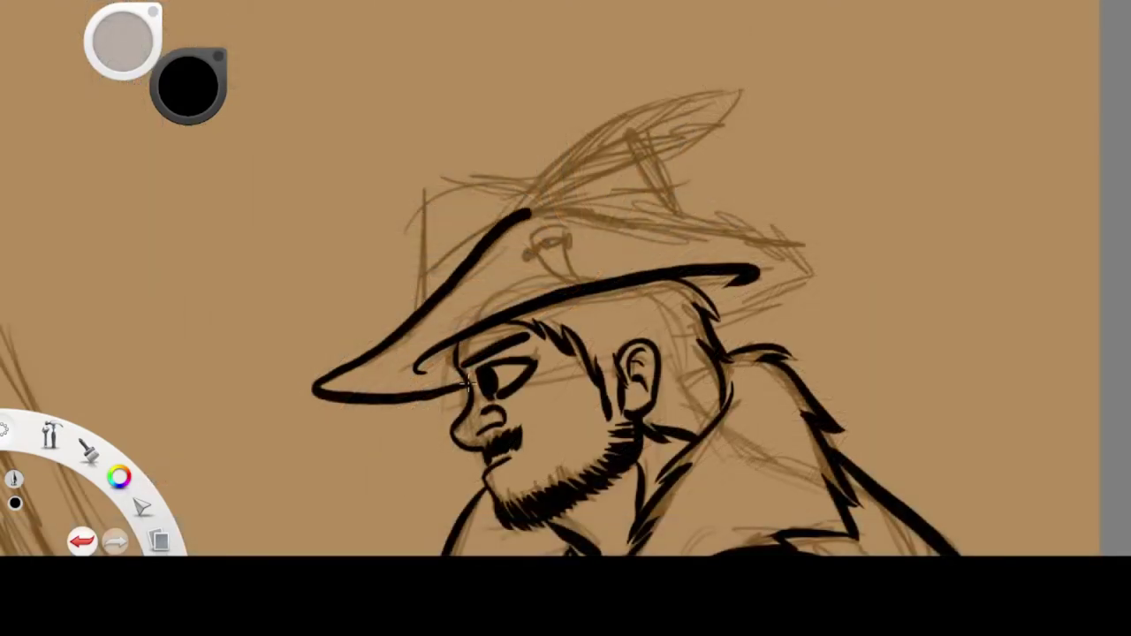
Step: Ink the hat's upper brim and small emblem, the long feather with its barbs, and the crown with its band
mouse_move(525, 213)
mouse_down()
mouse_move(787, 233)
mouse_move(707, 309)
mouse_up()
drag(535, 233, 580, 282)
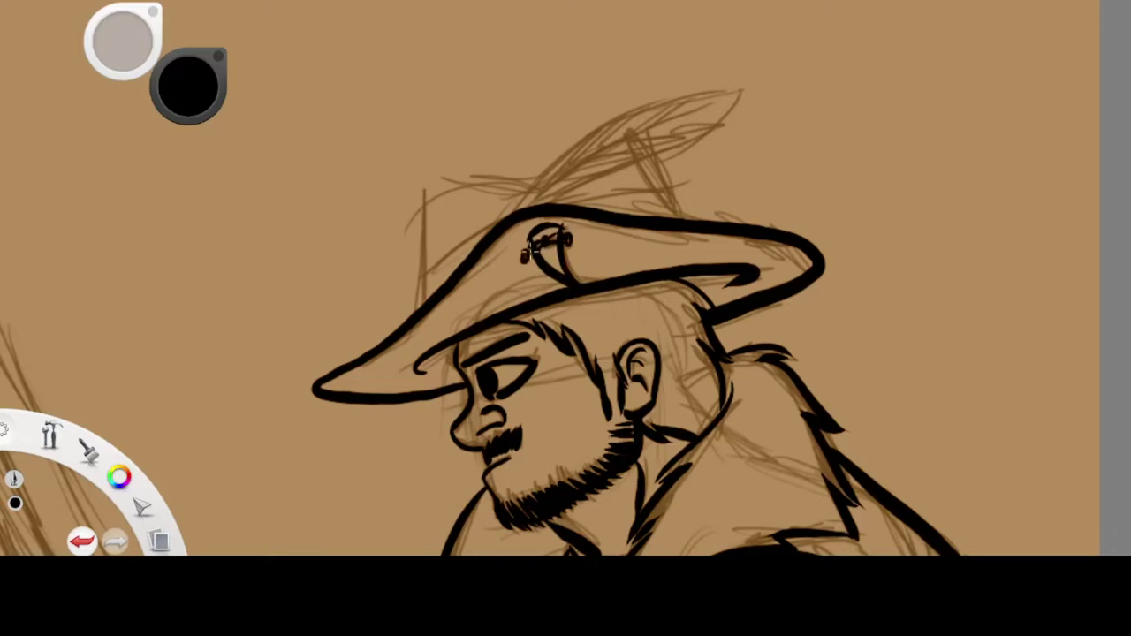
drag(529, 208, 713, 106)
drag(604, 119, 518, 214)
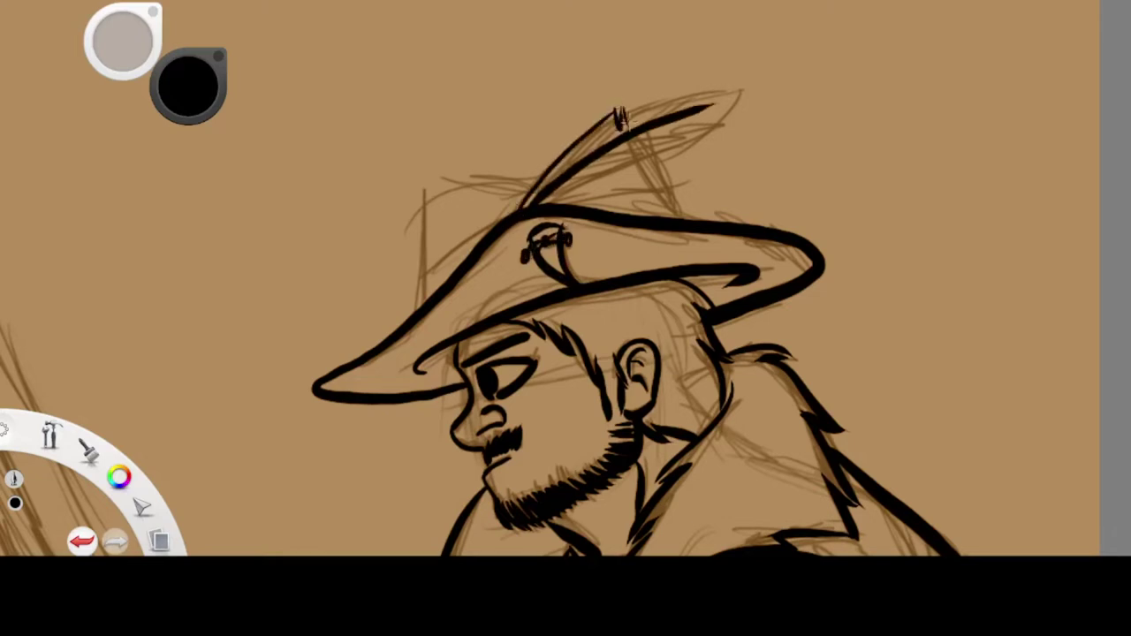
drag(730, 87, 625, 107)
drag(669, 142, 543, 210)
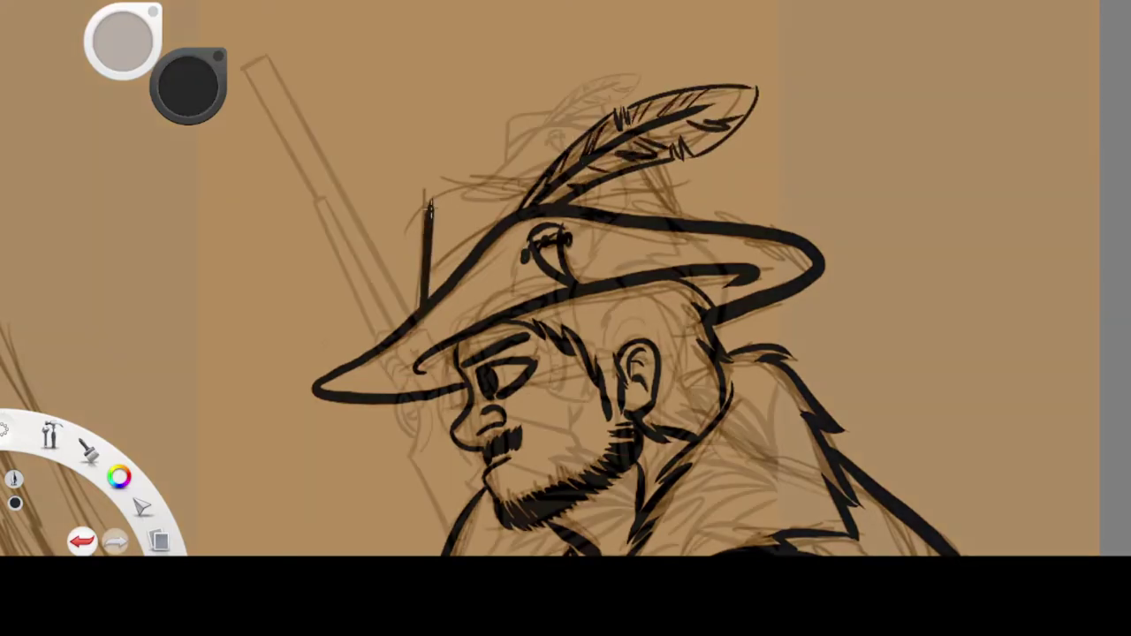
mouse_move(431, 212)
mouse_down()
mouse_move(471, 231)
mouse_move(449, 300)
mouse_move(522, 339)
mouse_move(561, 305)
mouse_up()
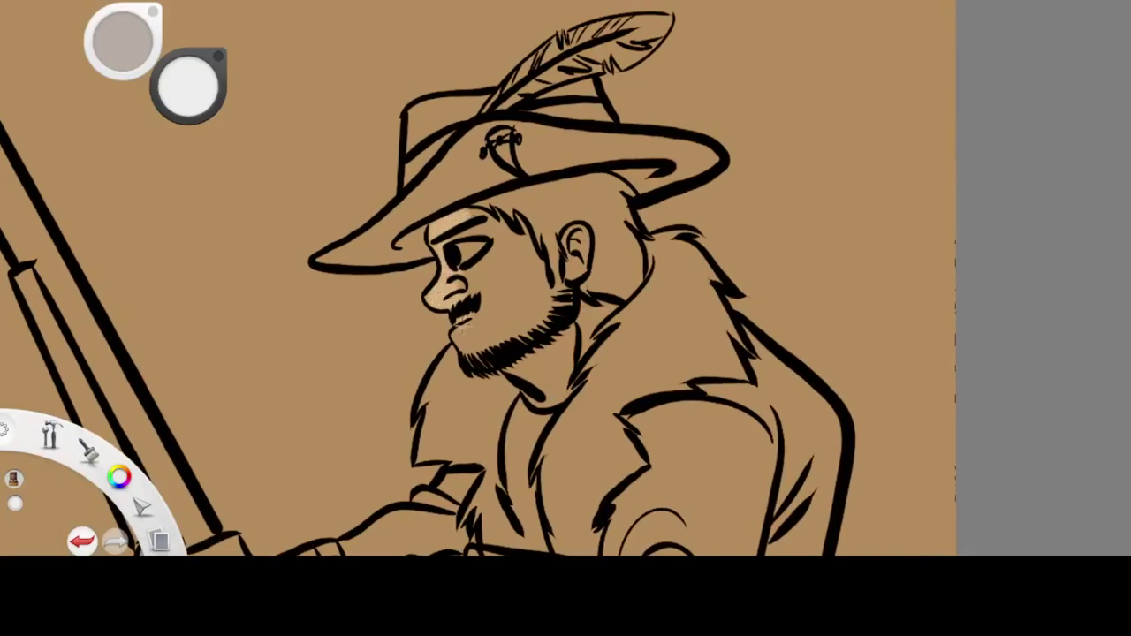
Step: Paint the face, ear and near fur collar with a light tone
mouse_move(460, 214)
mouse_down()
mouse_move(510, 235)
mouse_move(557, 296)
mouse_move(495, 340)
mouse_move(526, 252)
mouse_move(578, 265)
mouse_move(537, 382)
mouse_up()
key(space)
mouse_move(657, 298)
mouse_down()
mouse_move(639, 200)
mouse_move(676, 150)
mouse_move(686, 215)
mouse_move(636, 296)
mouse_move(609, 221)
mouse_move(539, 362)
mouse_move(558, 439)
mouse_move(588, 369)
mouse_move(590, 312)
mouse_move(672, 188)
mouse_move(604, 272)
mouse_up()
mouse_move(574, 201)
mouse_down()
mouse_move(597, 211)
mouse_move(602, 198)
mouse_up()
key(space)
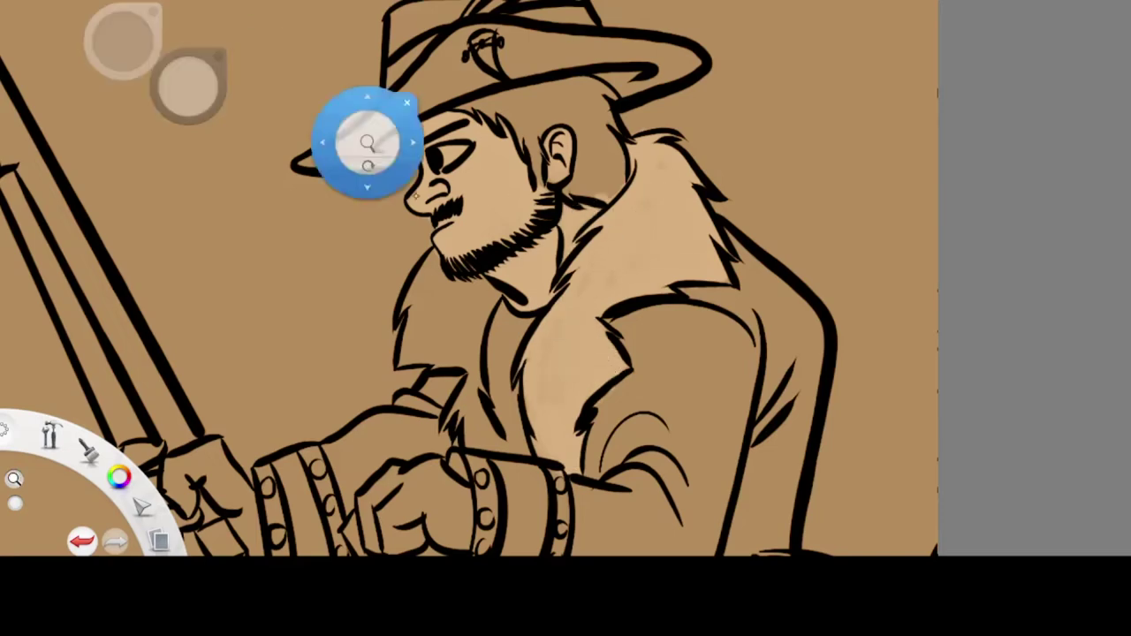
Step: Paint both hands with the same light tone inside their ink outlines
drag(674, 391, 691, 232)
mouse_move(452, 312)
mouse_down()
mouse_move(478, 327)
mouse_move(381, 347)
mouse_move(441, 339)
mouse_up()
mouse_move(161, 292)
mouse_down()
mouse_move(167, 349)
mouse_move(200, 362)
mouse_move(203, 300)
mouse_move(261, 328)
mouse_move(247, 351)
mouse_up()
key(space)
drag(653, 403, 698, 331)
drag(689, 167, 676, 256)
drag(640, 291, 427, 221)
drag(460, 190, 778, 346)
Step: Choose a slightly darker grey and shade the front of the face and the inner edge of the fur collar
drag(187, 86, 182, 86)
mouse_move(430, 210)
mouse_down()
mouse_move(364, 258)
mouse_move(375, 320)
mouse_move(352, 374)
mouse_up()
mouse_move(417, 410)
mouse_down()
mouse_move(422, 458)
mouse_move(439, 478)
mouse_up()
drag(621, 261, 632, 285)
mouse_move(693, 404)
mouse_down()
mouse_move(651, 393)
mouse_move(567, 495)
mouse_move(513, 488)
mouse_move(570, 415)
mouse_move(592, 353)
mouse_up()
drag(761, 428, 730, 267)
mouse_move(495, 354)
mouse_down()
mouse_move(523, 373)
mouse_move(577, 344)
mouse_up()
mouse_move(644, 260)
mouse_down()
mouse_move(602, 318)
mouse_move(497, 394)
mouse_up()
mouse_move(747, 95)
mouse_down()
mouse_move(734, 185)
mouse_move(672, 269)
mouse_move(530, 535)
mouse_up()
drag(737, 449, 733, 263)
mouse_move(594, 243)
mouse_down()
mouse_move(575, 293)
mouse_move(559, 482)
mouse_up()
drag(569, 402, 600, 508)
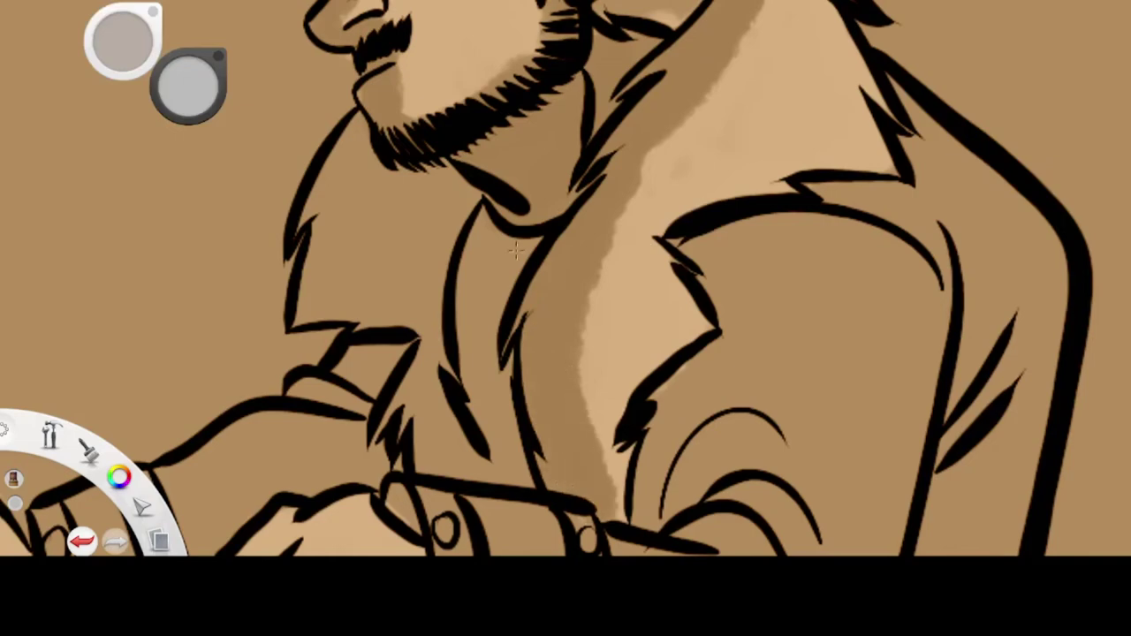
Step: Add mid-tone shading to the near hand and the far hand gripping the rifle
drag(618, 437, 715, 175)
drag(613, 369, 722, 347)
mouse_move(564, 223)
mouse_down()
mouse_move(624, 272)
mouse_move(442, 284)
mouse_move(413, 343)
mouse_up()
mouse_move(477, 373)
mouse_down()
mouse_move(590, 355)
mouse_move(625, 362)
mouse_up()
drag(491, 375, 472, 350)
drag(124, 303, 431, 309)
mouse_move(451, 258)
mouse_down()
mouse_move(541, 371)
mouse_move(557, 443)
mouse_up()
mouse_move(385, 221)
mouse_down()
mouse_move(401, 277)
mouse_move(364, 349)
mouse_up()
mouse_move(380, 393)
mouse_down()
mouse_move(433, 318)
mouse_move(320, 197)
mouse_move(745, 172)
mouse_move(628, 132)
mouse_move(650, 255)
mouse_up()
Step: Choose a medium grey and deepen the shadows on the face, under the jaw and along the collar's inner edge
click(154, 89)
drag(289, 207, 315, 183)
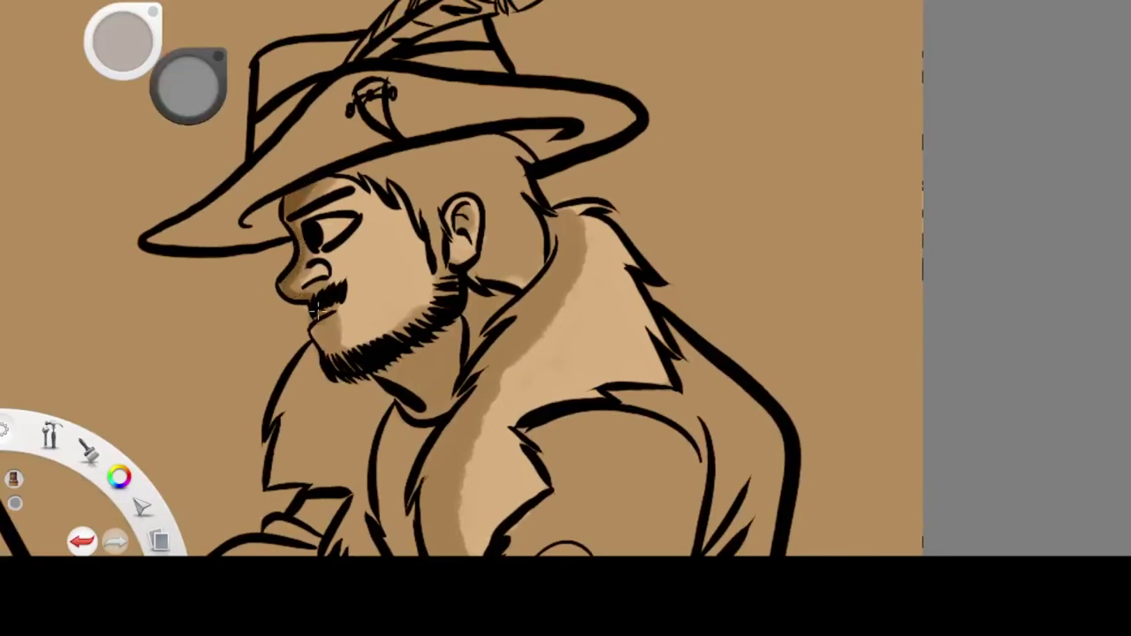
drag(474, 294, 387, 371)
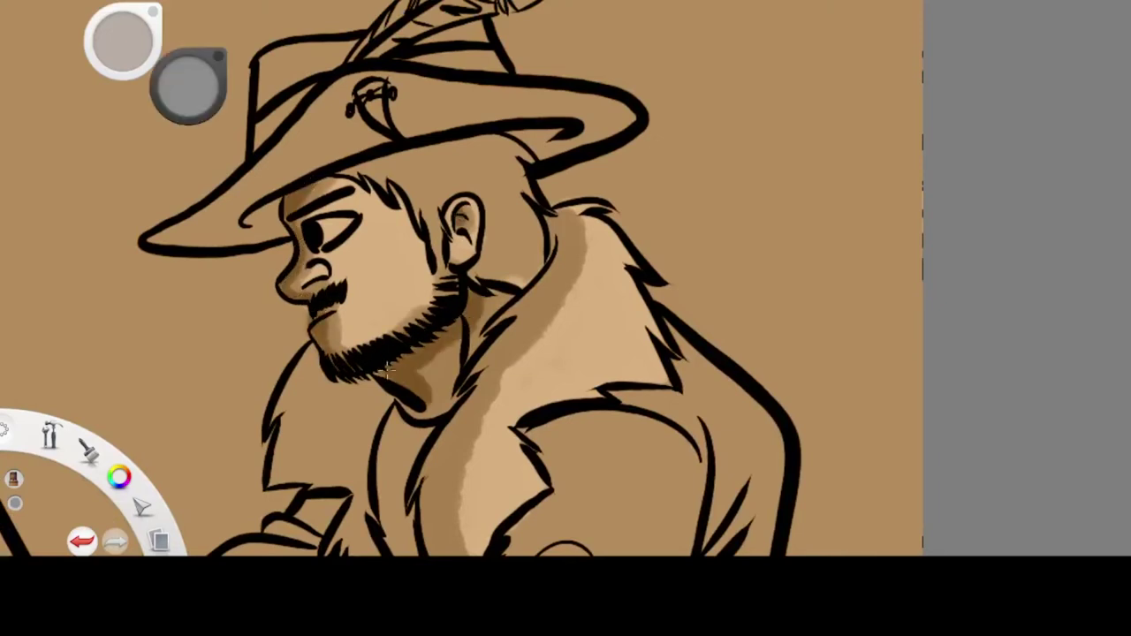
drag(556, 229, 417, 490)
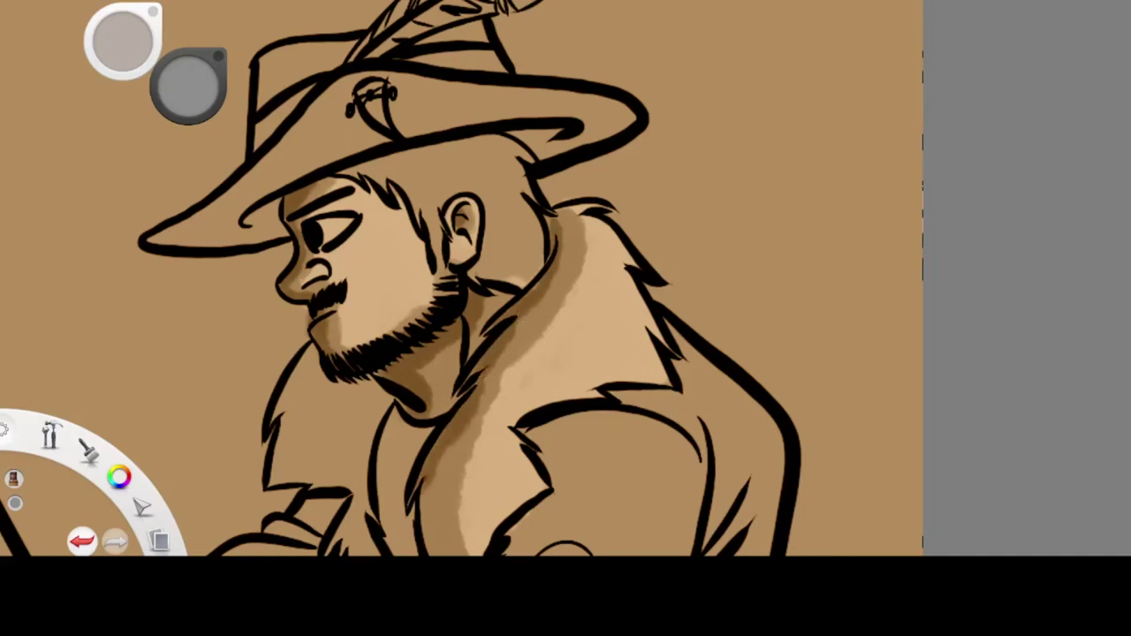
Step: Extend the deep shadow down the near collar and fill the far collar flap with it
key(space)
drag(650, 371, 678, 221)
mouse_move(470, 314)
mouse_down()
mouse_move(454, 389)
mouse_move(477, 446)
mouse_up()
mouse_move(387, 235)
mouse_down()
mouse_move(389, 391)
mouse_move(362, 398)
mouse_move(305, 314)
mouse_move(371, 239)
mouse_move(327, 265)
mouse_up()
Step: Deepen the shadows on the near hand and the far gripping hand
key(space)
mouse_move(531, 376)
mouse_down()
mouse_move(601, 260)
mouse_move(758, 275)
mouse_up()
mouse_move(491, 305)
mouse_down()
mouse_move(461, 283)
mouse_move(369, 270)
mouse_move(287, 402)
mouse_move(402, 415)
mouse_move(495, 407)
mouse_up()
key(space)
drag(269, 333, 686, 291)
mouse_move(511, 344)
mouse_down()
mouse_move(519, 398)
mouse_move(516, 369)
mouse_move(540, 410)
mouse_move(505, 410)
mouse_move(498, 323)
mouse_move(503, 439)
mouse_up()
drag(436, 267, 516, 298)
mouse_move(356, 232)
mouse_down()
mouse_move(379, 313)
mouse_move(339, 256)
mouse_move(306, 252)
mouse_move(311, 311)
mouse_up()
drag(338, 310, 358, 371)
drag(280, 199, 268, 236)
Step: Blend the shading on the face and both hands into soft gradients
key(space)
mouse_move(566, 272)
mouse_down()
mouse_move(755, 156)
mouse_move(608, 127)
mouse_move(617, 196)
mouse_up()
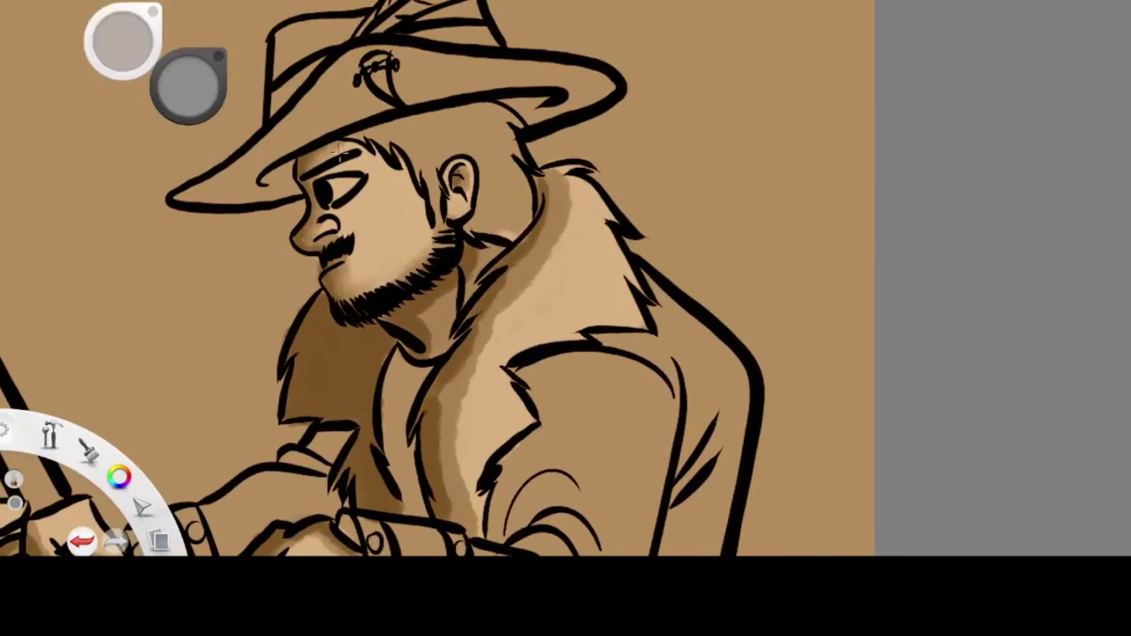
key(space)
drag(540, 462, 628, 374)
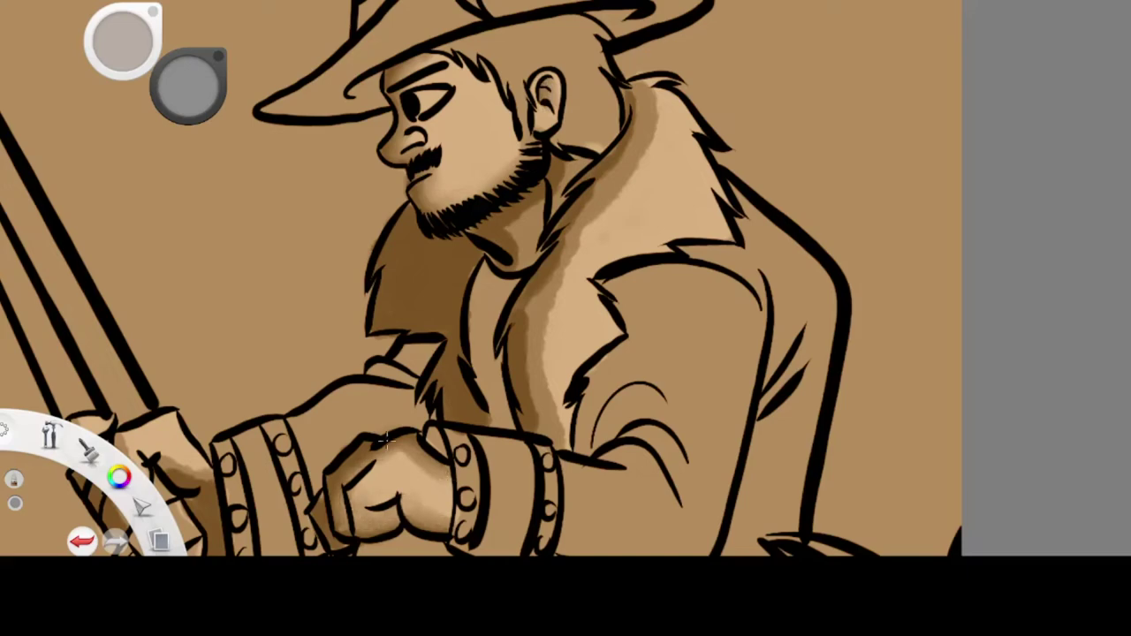
key(space)
drag(351, 126, 492, 59)
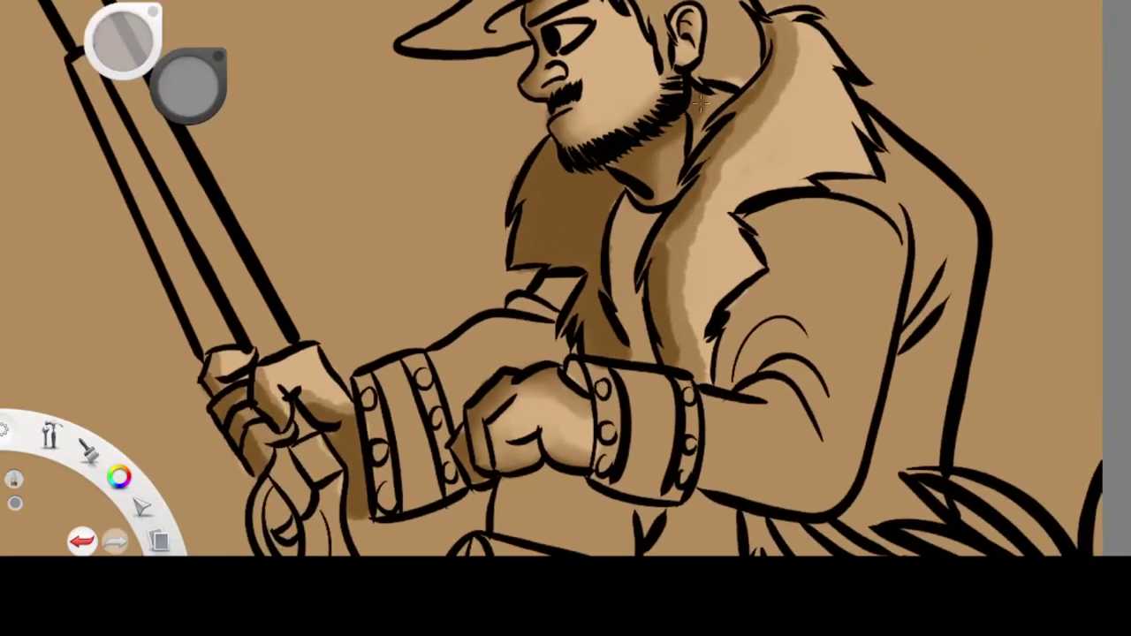
drag(314, 395, 239, 396)
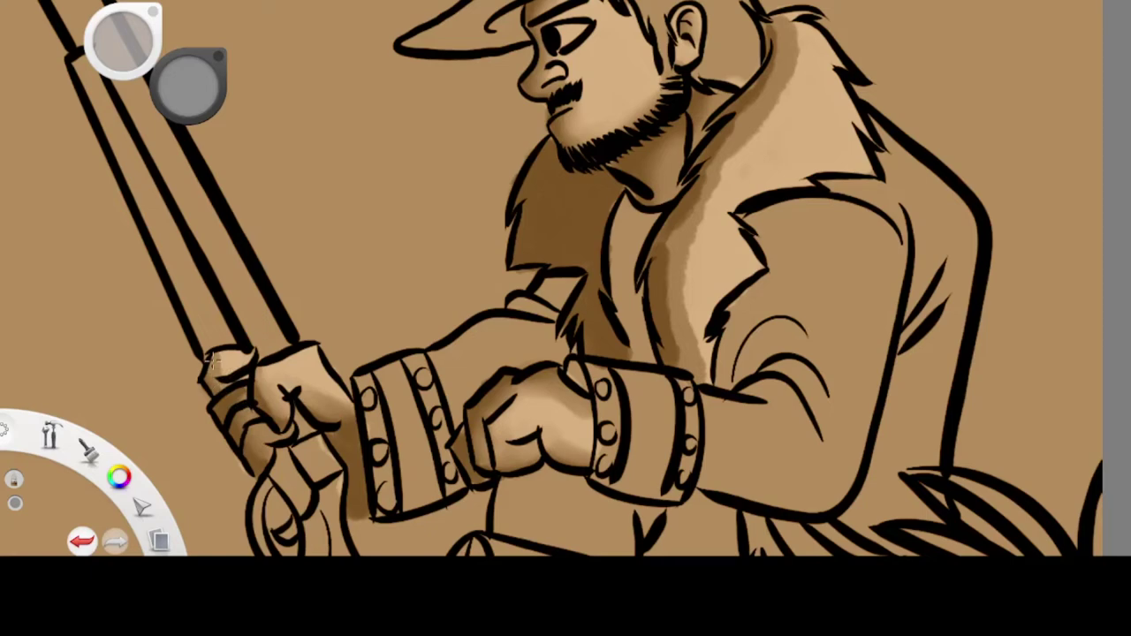
Step: Blend the near fur collar's shadow bands into soft, fur-like streaks
key(space)
drag(903, 267, 660, 356)
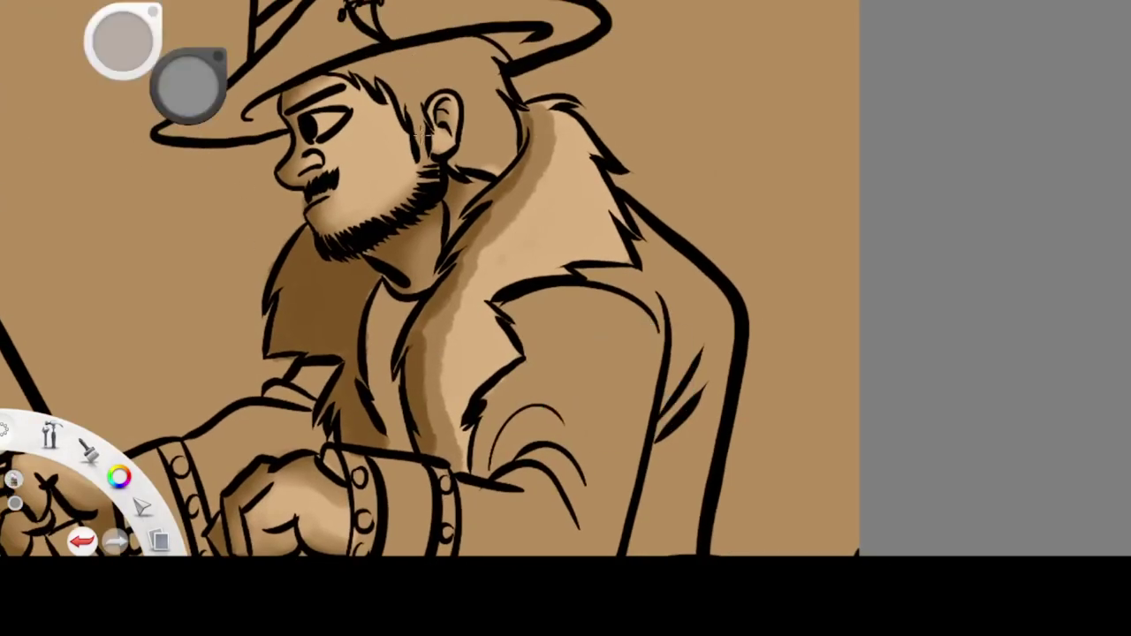
mouse_move(543, 120)
mouse_down()
mouse_move(524, 181)
mouse_move(436, 322)
mouse_move(434, 405)
mouse_move(444, 322)
mouse_move(422, 377)
mouse_move(481, 373)
mouse_move(463, 287)
mouse_move(586, 221)
mouse_move(549, 122)
mouse_move(495, 260)
mouse_up()
drag(548, 180, 573, 162)
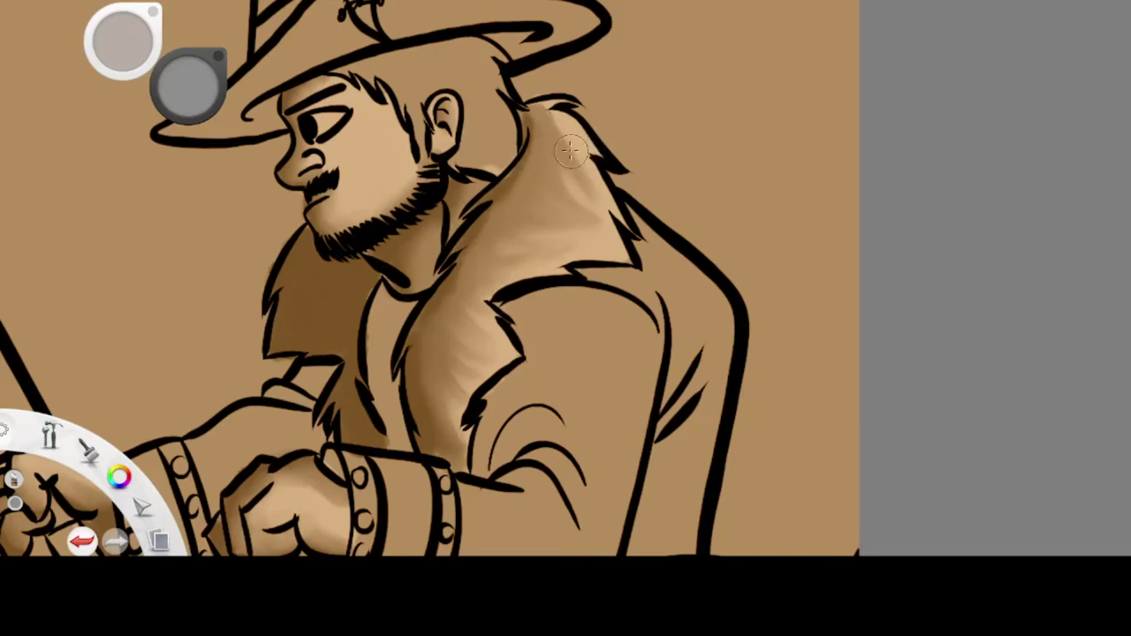
Step: Fill the hair beneath the hat brim and behind the ear with brown
key(space)
mouse_move(453, 199)
mouse_down()
mouse_move(575, 121)
mouse_move(562, 174)
mouse_up()
mouse_move(305, 150)
mouse_down()
mouse_move(339, 149)
mouse_move(391, 206)
mouse_move(389, 168)
mouse_move(455, 168)
mouse_move(459, 261)
mouse_move(499, 257)
mouse_move(493, 172)
mouse_move(464, 124)
mouse_move(424, 133)
mouse_move(488, 238)
mouse_up()
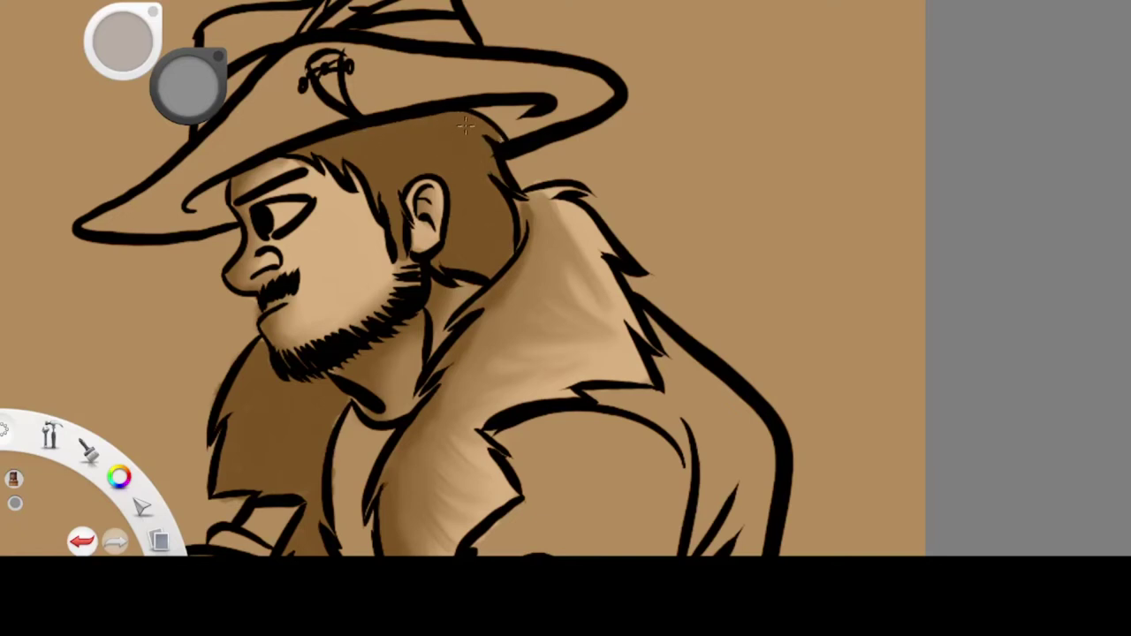
Step: Choose a darker grey, shade the hair under the brim and at the nape, and blend those shadows
drag(188, 82, 162, 95)
mouse_move(498, 146)
mouse_down()
mouse_move(447, 122)
mouse_move(381, 132)
mouse_up()
drag(450, 234, 448, 255)
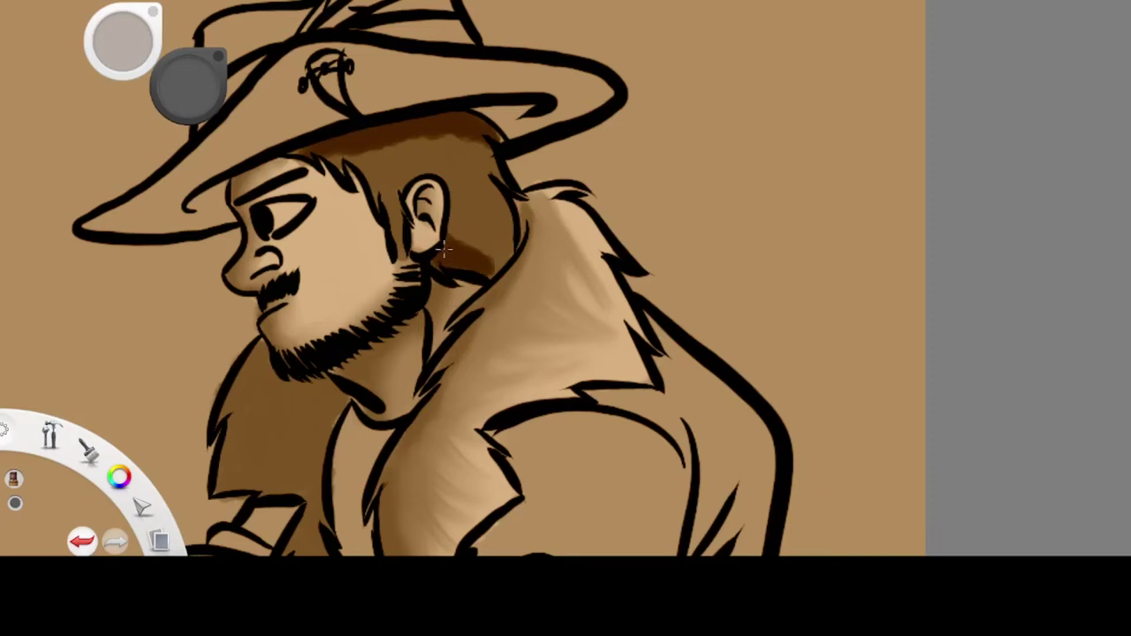
mouse_move(468, 122)
mouse_down()
mouse_move(390, 130)
mouse_move(424, 148)
mouse_move(419, 134)
mouse_move(354, 164)
mouse_move(468, 172)
mouse_up()
mouse_move(480, 248)
mouse_down()
mouse_move(444, 258)
mouse_move(490, 263)
mouse_up()
Step: Fill the hat's crown and wide brim with brown, leaving the hatband light
key(space)
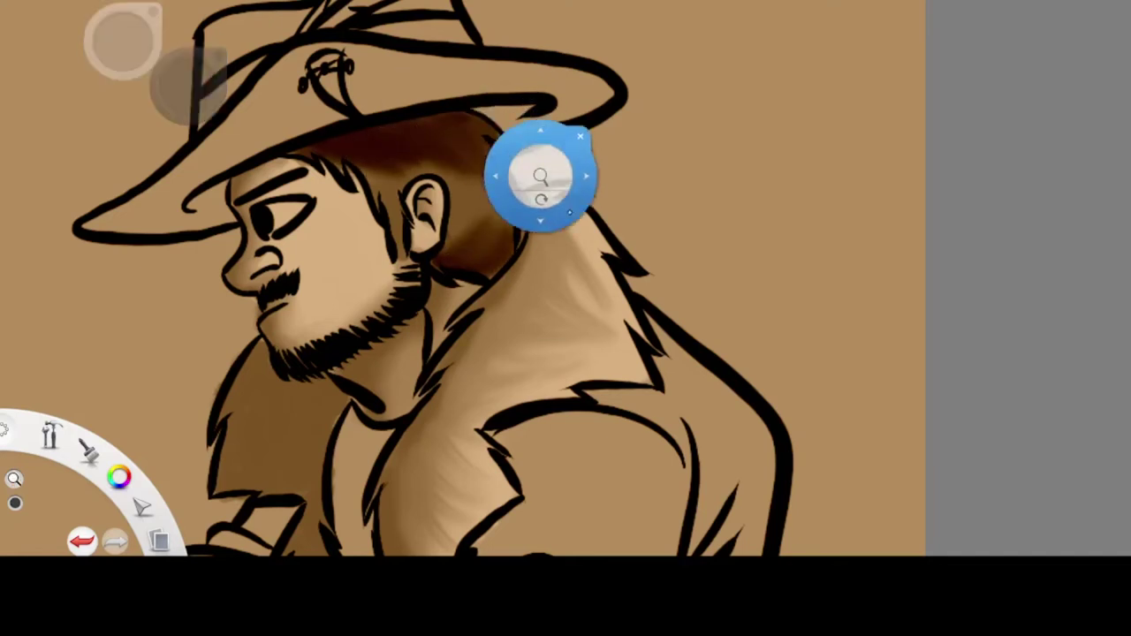
drag(518, 139, 606, 240)
drag(160, 105, 128, 114)
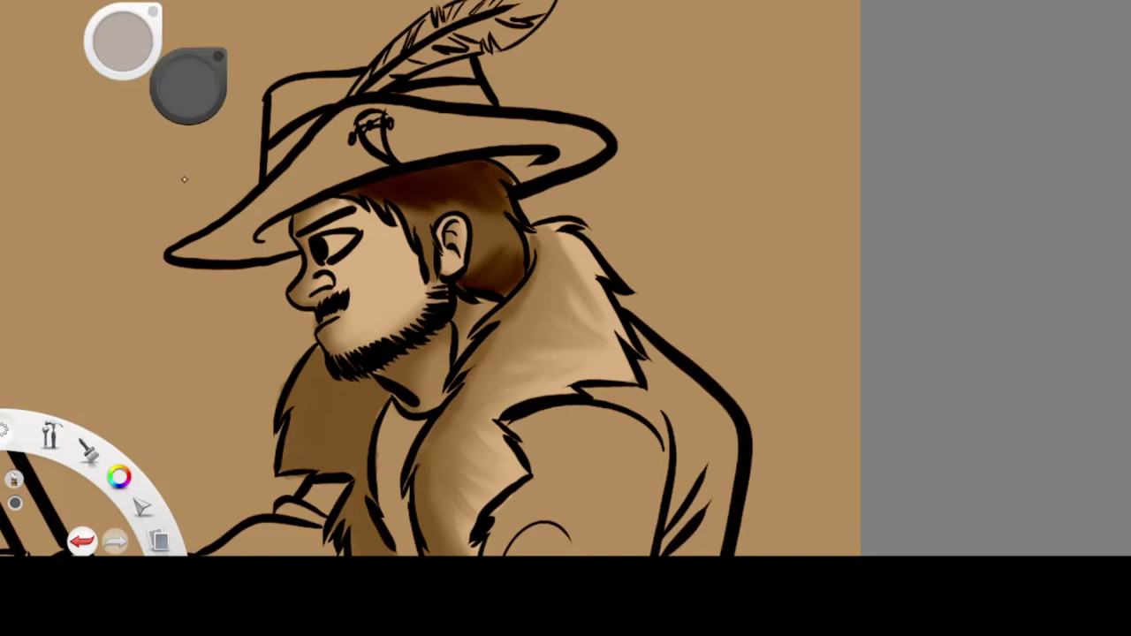
drag(583, 113, 600, 193)
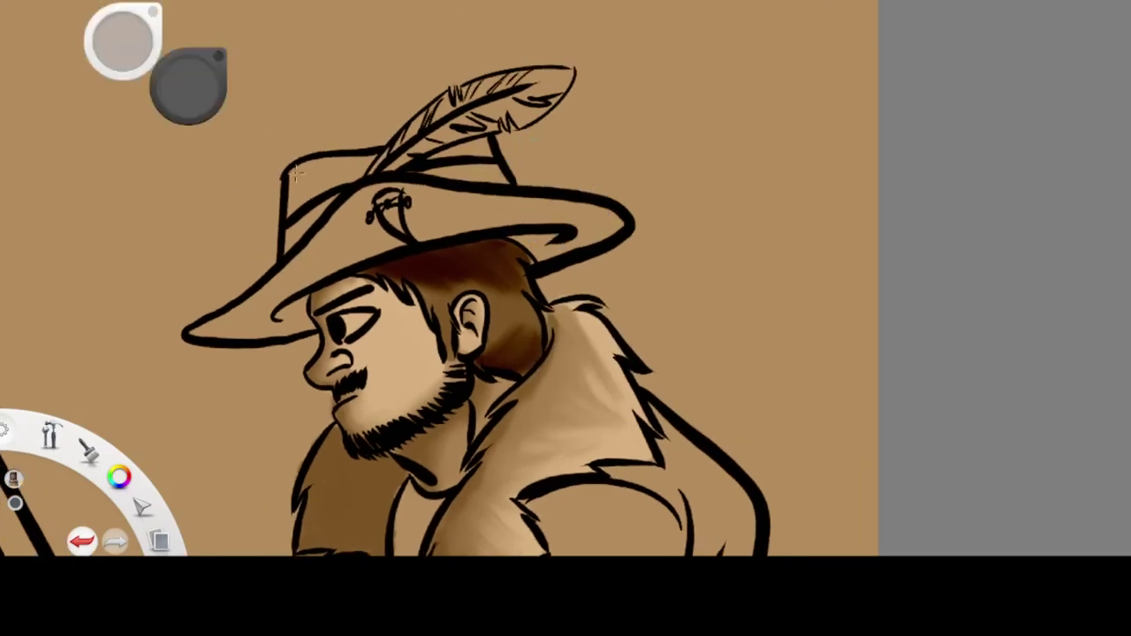
mouse_move(295, 210)
mouse_down()
mouse_move(363, 160)
mouse_move(337, 161)
mouse_up()
drag(165, 97, 154, 99)
drag(302, 180, 350, 165)
drag(422, 152, 490, 145)
mouse_move(413, 192)
mouse_down()
mouse_move(576, 208)
mouse_move(583, 236)
mouse_move(510, 232)
mouse_move(580, 217)
mouse_move(362, 216)
mouse_move(259, 303)
mouse_move(185, 334)
mouse_move(293, 322)
mouse_move(303, 296)
mouse_move(275, 311)
mouse_move(300, 281)
mouse_move(422, 210)
mouse_move(311, 280)
mouse_up()
mouse_move(372, 157)
mouse_down()
mouse_move(674, 391)
mouse_move(659, 205)
mouse_up()
mouse_move(479, 231)
mouse_down()
mouse_move(506, 266)
mouse_move(585, 226)
mouse_up()
Step: Fill the coat's body, near sleeve and cuff with the same brown
mouse_move(585, 226)
mouse_down()
mouse_move(533, 210)
mouse_move(617, 223)
mouse_move(606, 212)
mouse_move(641, 292)
mouse_move(615, 318)
mouse_move(645, 380)
mouse_move(571, 231)
mouse_move(498, 237)
mouse_move(517, 254)
mouse_move(468, 331)
mouse_move(505, 282)
mouse_move(574, 288)
mouse_move(544, 424)
mouse_move(526, 371)
mouse_move(446, 398)
mouse_up()
mouse_move(347, 347)
mouse_down()
mouse_move(415, 357)
mouse_move(433, 434)
mouse_move(377, 426)
mouse_move(386, 363)
mouse_move(458, 377)
mouse_move(438, 368)
mouse_move(498, 409)
mouse_move(521, 371)
mouse_up()
mouse_move(502, 426)
mouse_down()
mouse_move(315, 76)
mouse_move(301, 18)
mouse_up()
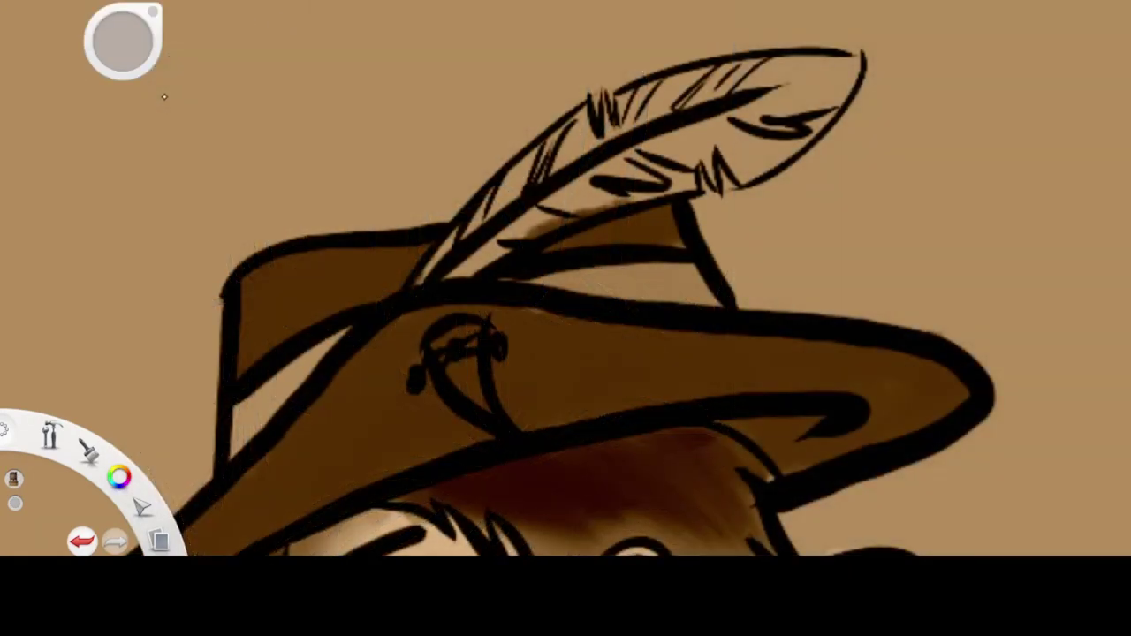
Step: Fill the hat's feather with brown and add darker reddish-brown patches from its base to its tip
mouse_move(451, 265)
mouse_down()
mouse_move(539, 163)
mouse_move(589, 157)
mouse_move(605, 94)
mouse_move(591, 151)
mouse_move(655, 97)
mouse_move(625, 96)
mouse_move(843, 66)
mouse_move(823, 104)
mouse_move(756, 160)
mouse_move(727, 148)
mouse_move(822, 84)
mouse_move(797, 132)
mouse_move(776, 104)
mouse_move(664, 149)
mouse_move(493, 254)
mouse_move(567, 207)
mouse_move(698, 183)
mouse_up()
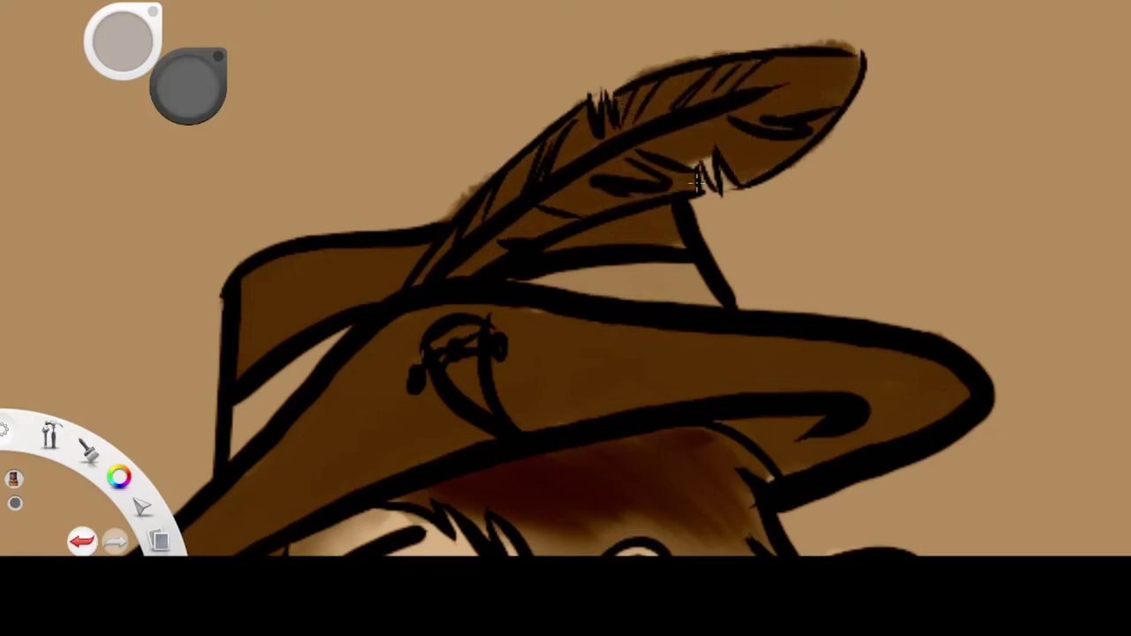
drag(481, 265, 452, 241)
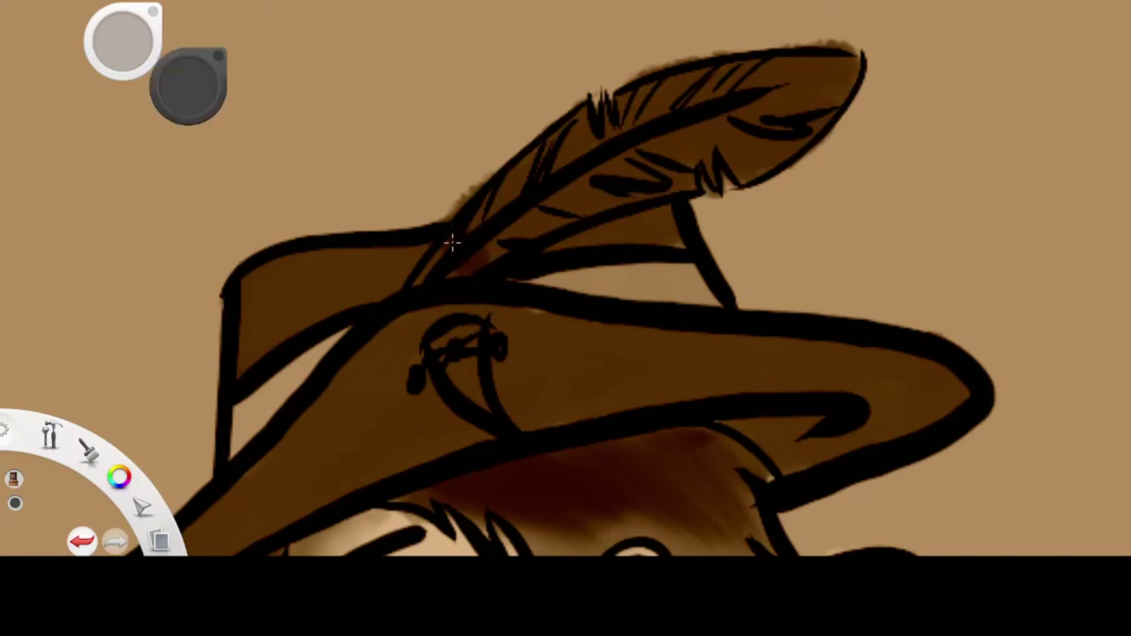
mouse_move(526, 175)
mouse_down()
mouse_move(548, 228)
mouse_move(523, 186)
mouse_move(599, 125)
mouse_move(610, 130)
mouse_move(686, 75)
mouse_move(689, 92)
mouse_move(777, 59)
mouse_move(798, 148)
mouse_move(806, 61)
mouse_up()
Step: Paint dark reddish-brown shadows on the hat's crown, the front of the brim and its rear underside
drag(426, 247, 257, 276)
mouse_move(461, 309)
mouse_down()
mouse_move(416, 423)
mouse_move(453, 412)
mouse_move(489, 440)
mouse_move(427, 327)
mouse_move(398, 392)
mouse_up()
key(space)
drag(436, 224, 455, 298)
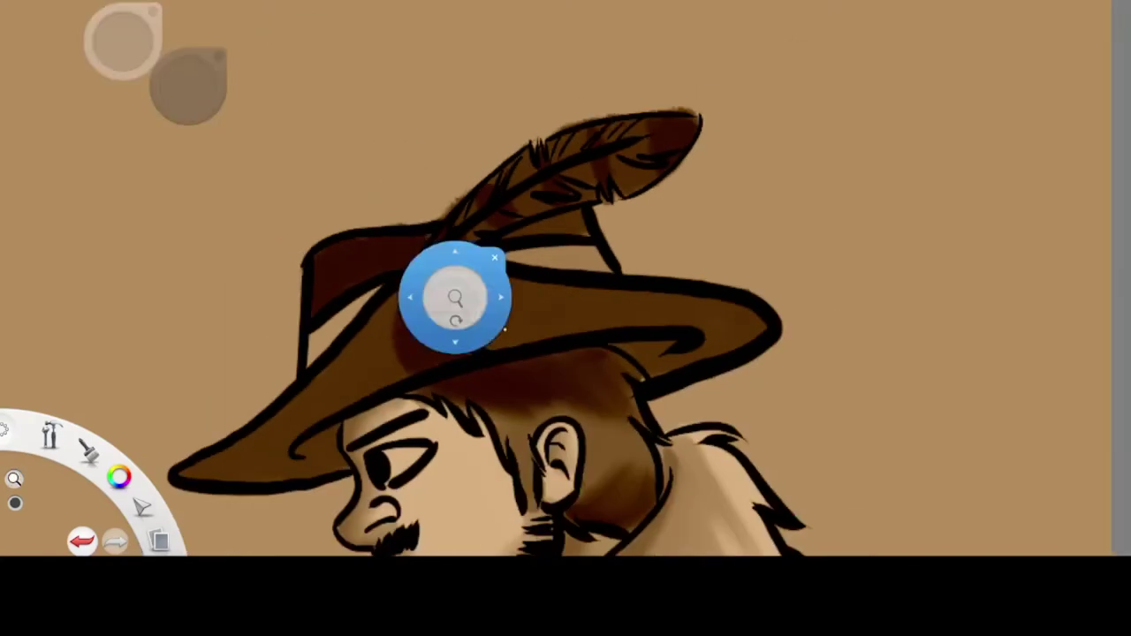
drag(576, 379, 672, 265)
mouse_move(505, 250)
mouse_down()
mouse_move(429, 291)
mouse_move(409, 345)
mouse_move(380, 300)
mouse_move(503, 185)
mouse_move(408, 337)
mouse_up()
mouse_move(707, 228)
mouse_down()
mouse_move(753, 255)
mouse_move(797, 232)
mouse_up()
Step: Paint dark reddish-brown shadows on the coat under the collar, around the sleeve folds, behind the arm and along the cuff's underside
key(space)
mouse_move(583, 348)
mouse_down()
mouse_move(636, 233)
mouse_move(717, 169)
mouse_move(594, 286)
mouse_move(556, 361)
mouse_move(596, 411)
mouse_move(591, 439)
mouse_move(534, 443)
mouse_up()
mouse_move(587, 284)
mouse_down()
mouse_move(595, 187)
mouse_move(571, 227)
mouse_move(573, 308)
mouse_move(553, 303)
mouse_move(525, 374)
mouse_up()
key(space)
drag(851, 618, 810, 440)
drag(715, 140, 748, 110)
mouse_move(696, 174)
mouse_down()
mouse_move(674, 368)
mouse_move(558, 412)
mouse_move(610, 412)
mouse_up()
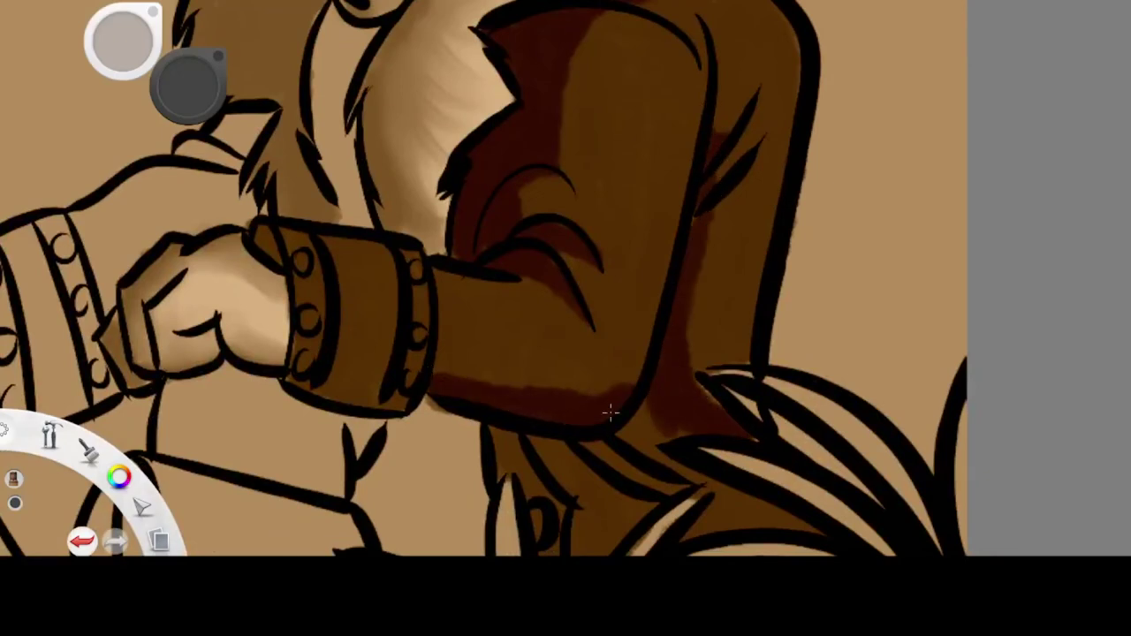
drag(302, 348, 335, 382)
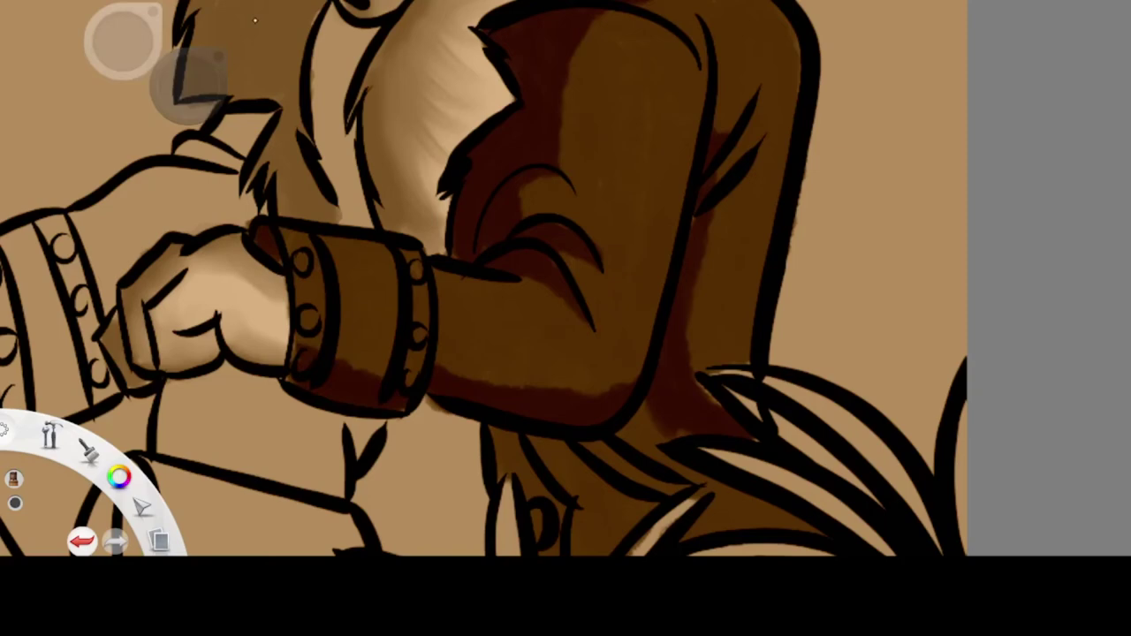
Step: Try a near-black shadow tone on the hat's crown and along its brim
scroll(484, 279, down, 4)
mouse_move(478, 291)
mouse_down()
mouse_move(495, 268)
mouse_move(536, 510)
mouse_move(608, 255)
mouse_move(547, 308)
mouse_move(646, 271)
mouse_move(667, 374)
mouse_move(722, 461)
mouse_up()
key(space)
mouse_move(323, 80)
mouse_down()
mouse_move(434, 121)
mouse_move(443, 510)
mouse_up()
mouse_move(581, 232)
mouse_down()
mouse_move(445, 139)
mouse_move(586, 232)
mouse_up()
drag(174, 86, 169, 118)
mouse_move(298, 159)
mouse_down()
mouse_move(288, 144)
mouse_move(262, 189)
mouse_up()
mouse_move(341, 188)
mouse_down()
mouse_move(273, 271)
mouse_move(135, 369)
mouse_move(271, 332)
mouse_up()
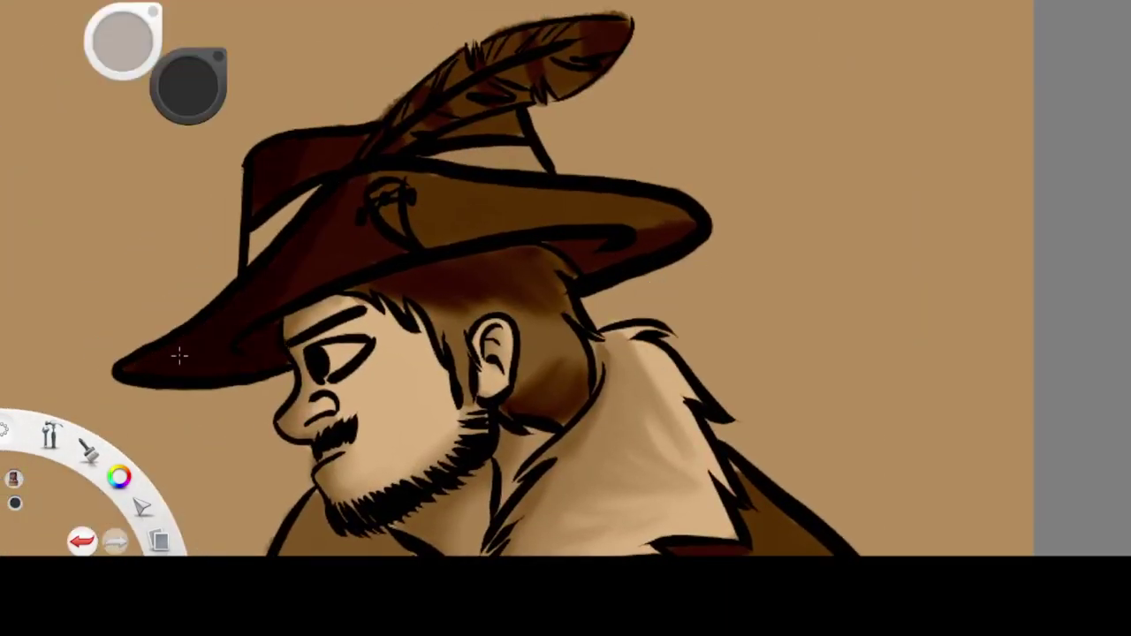
drag(559, 238, 627, 246)
Step: Try the near-black shadow tone on the coat's shoulder beneath the fur collar
click(1080, 250)
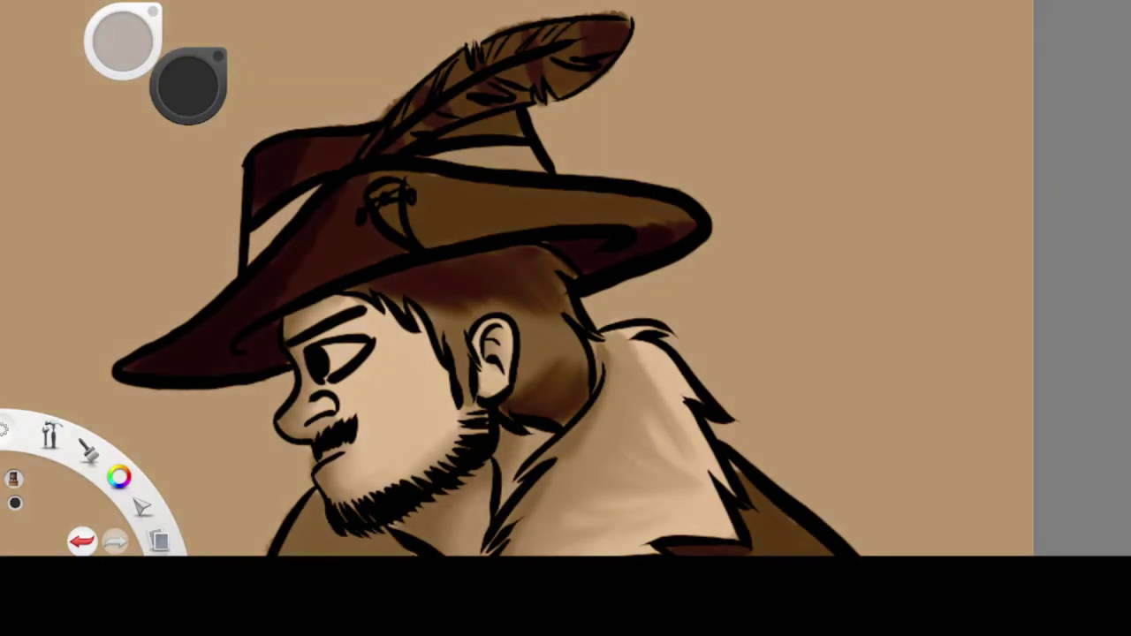
scroll(361, 126, down, 5)
scroll(578, 277, up, 4)
drag(436, 227, 416, 243)
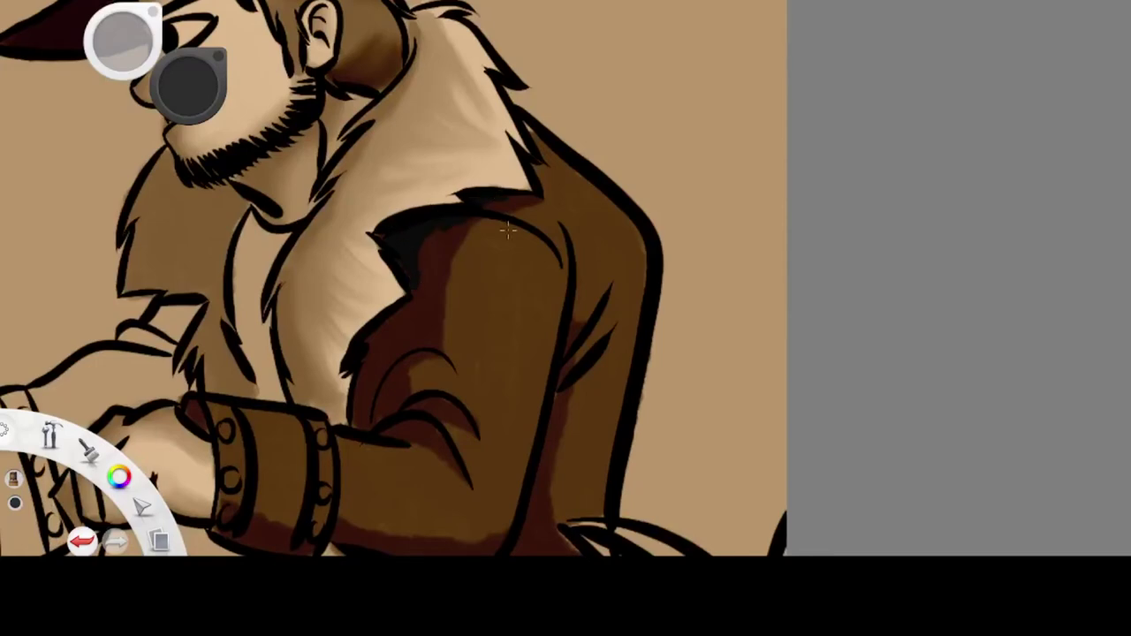
Step: Undo the near-black shadow strokes on the coat and hat
key(ctrl+z)
key(ctrl+z)
key(ctrl+z)
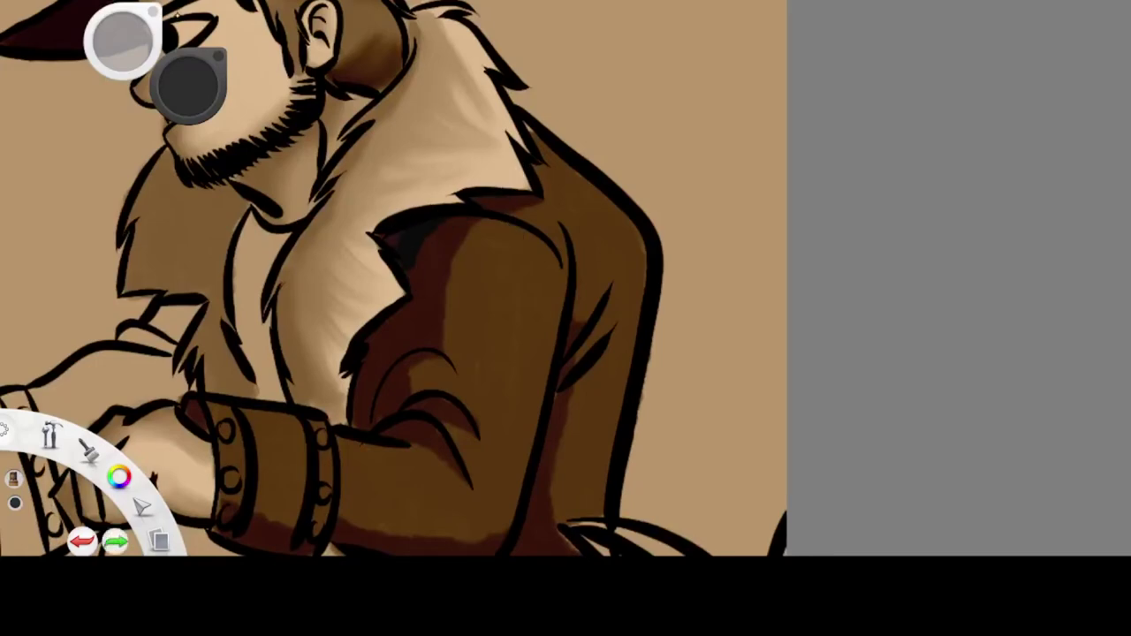
drag(419, 37, 569, 353)
key(ctrl+z)
key(ctrl+z)
key(ctrl+z)
key(ctrl+z)
key(ctrl+z)
key(i)
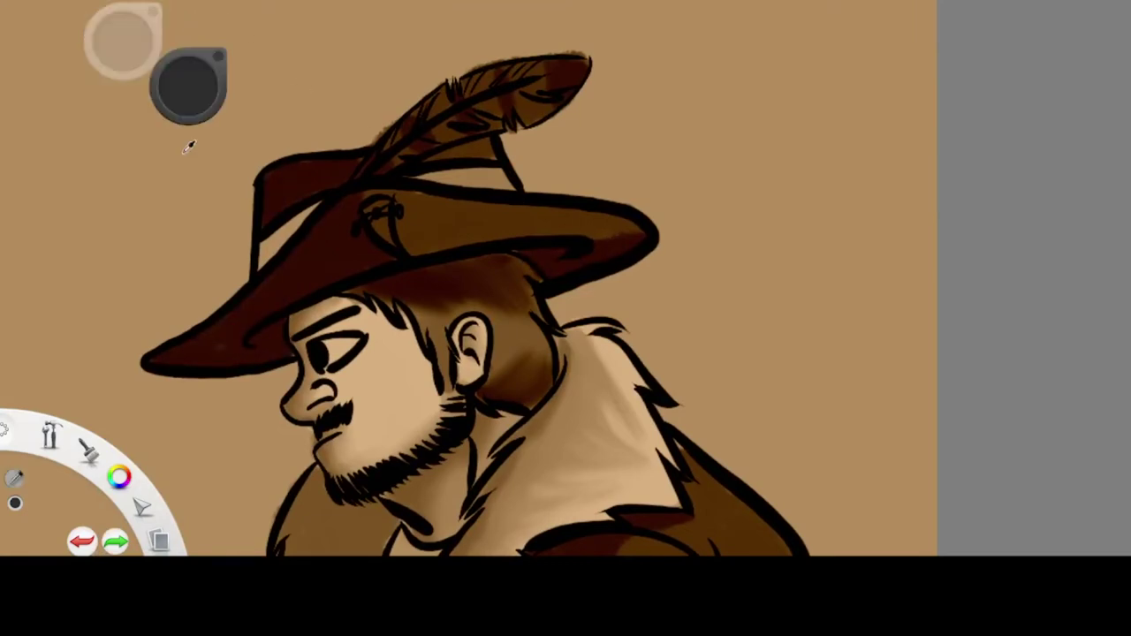
Step: Shade the hat's crown and the underside of its brim with a darker reddish-brown tone
key(b)
click(975, 247)
key(i)
key(b)
key(ctrl+z)
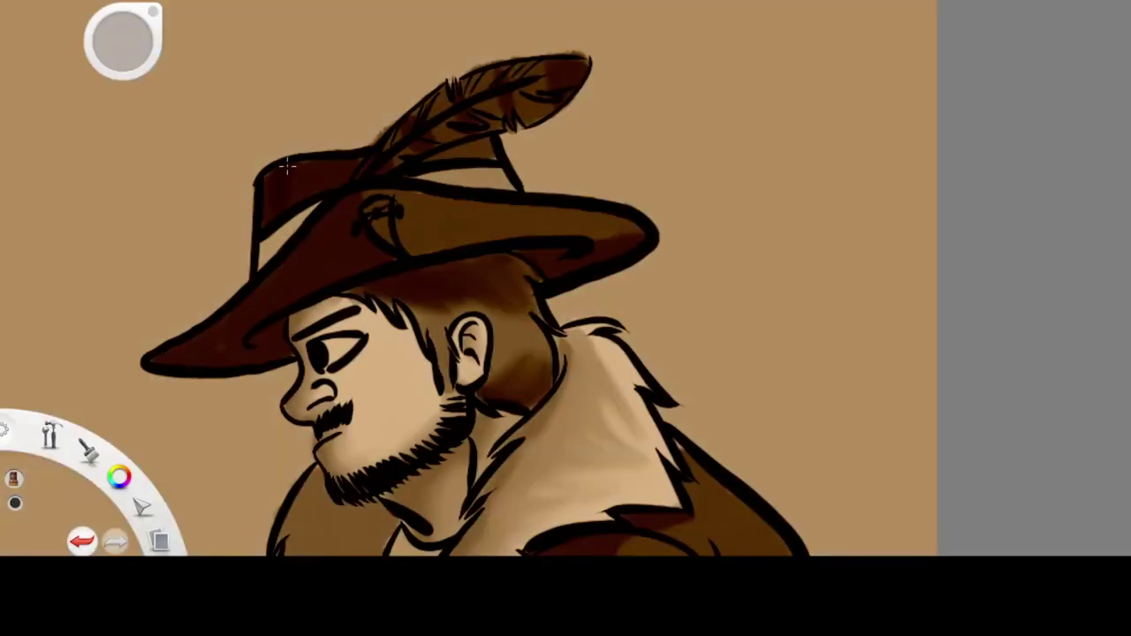
drag(295, 282, 184, 349)
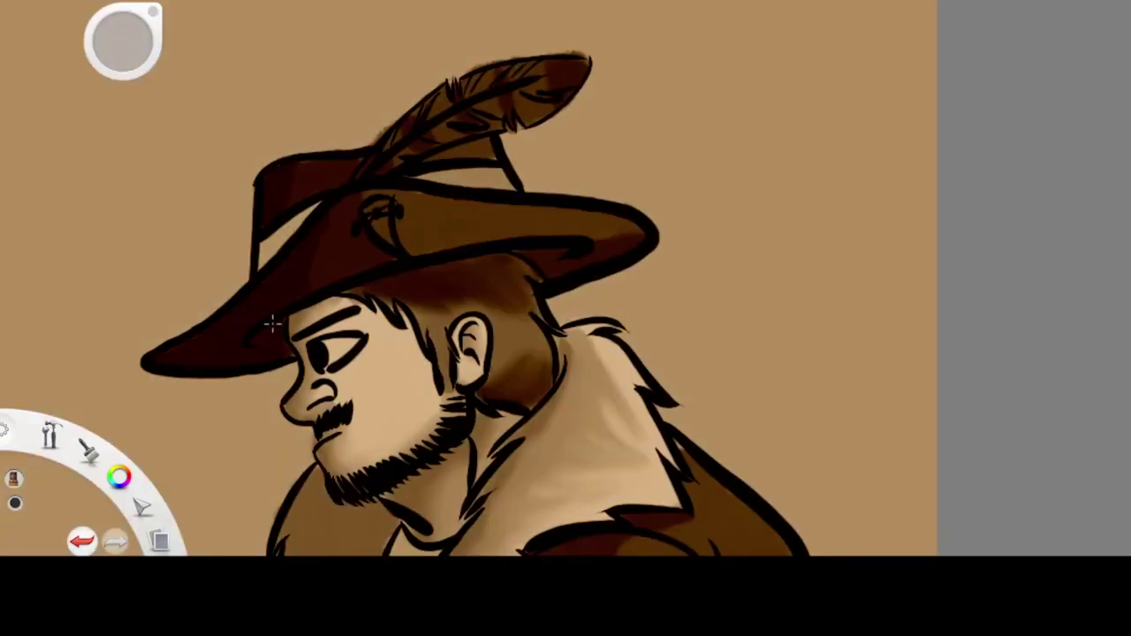
Step: Paint very dark reddish-brown shadows on the coat's chest and fill the far sleeve, its cuff and the lower coat behind the grass
key(space)
drag(708, 396, 661, 167)
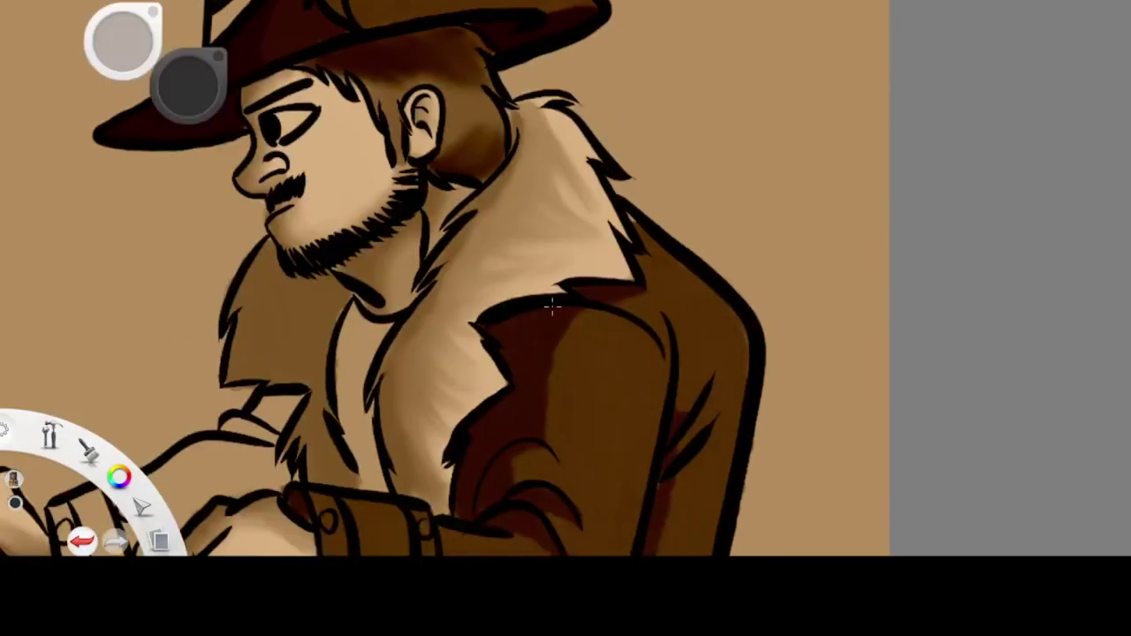
mouse_move(518, 343)
mouse_down()
mouse_move(495, 454)
mouse_move(568, 429)
mouse_move(726, 250)
mouse_up()
key(space)
mouse_move(426, 223)
mouse_down()
mouse_move(472, 212)
mouse_move(491, 191)
mouse_up()
mouse_move(484, 252)
mouse_down()
mouse_move(366, 320)
mouse_move(352, 365)
mouse_move(358, 420)
mouse_move(274, 446)
mouse_move(258, 320)
mouse_move(330, 285)
mouse_move(434, 265)
mouse_move(326, 436)
mouse_move(298, 301)
mouse_move(308, 359)
mouse_up()
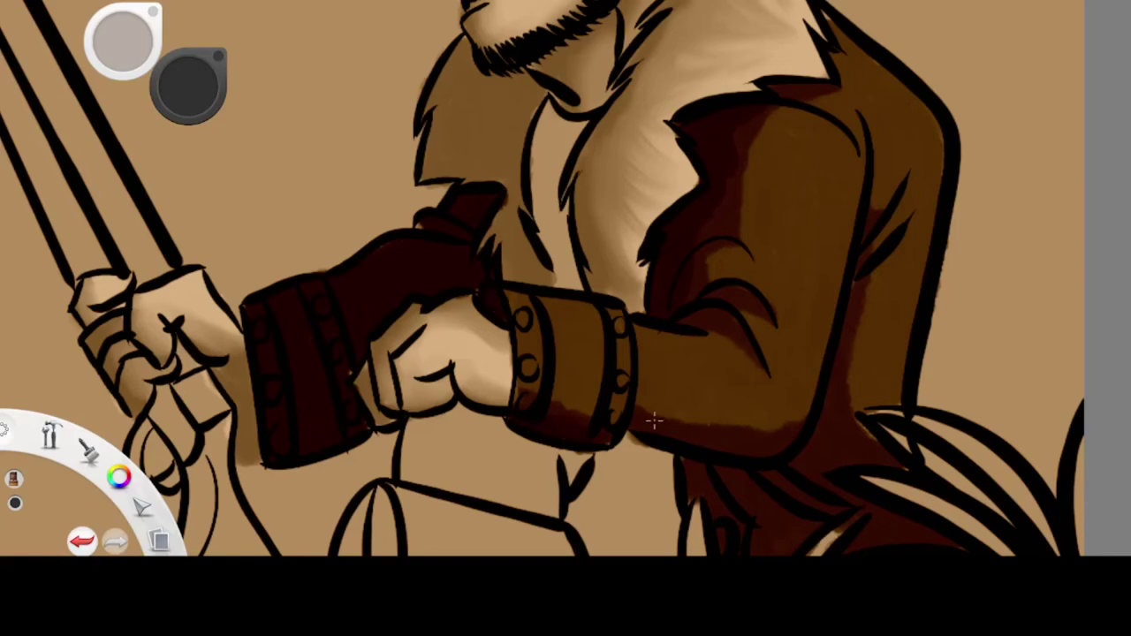
mouse_move(898, 495)
mouse_down()
mouse_move(641, 296)
mouse_move(495, 412)
mouse_move(524, 351)
mouse_up()
drag(582, 378, 650, 419)
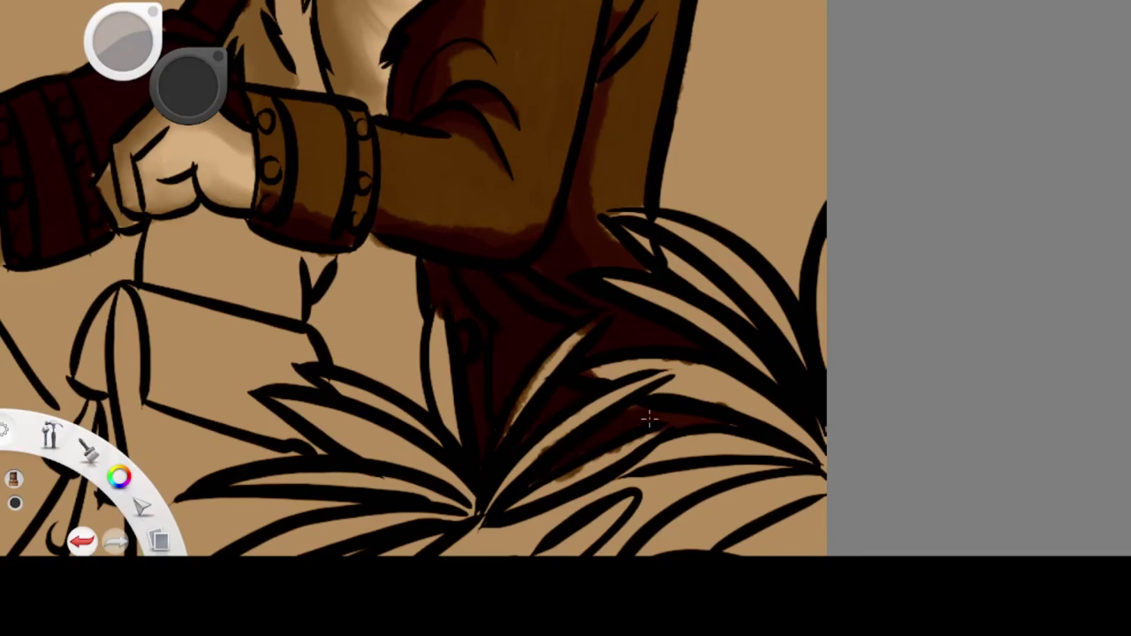
Step: Blend the dark shadow edges on the hat's crown and brim into the brown base
key(space)
drag(396, 133, 530, 51)
drag(536, 50, 539, 372)
drag(482, 208, 512, 288)
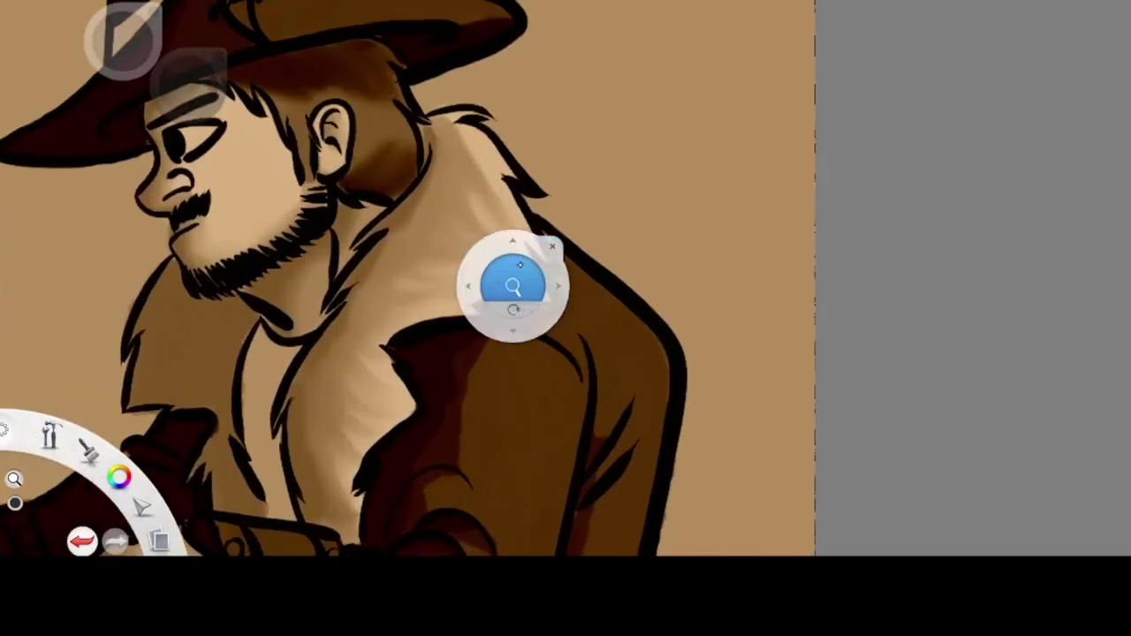
drag(522, 186, 625, 443)
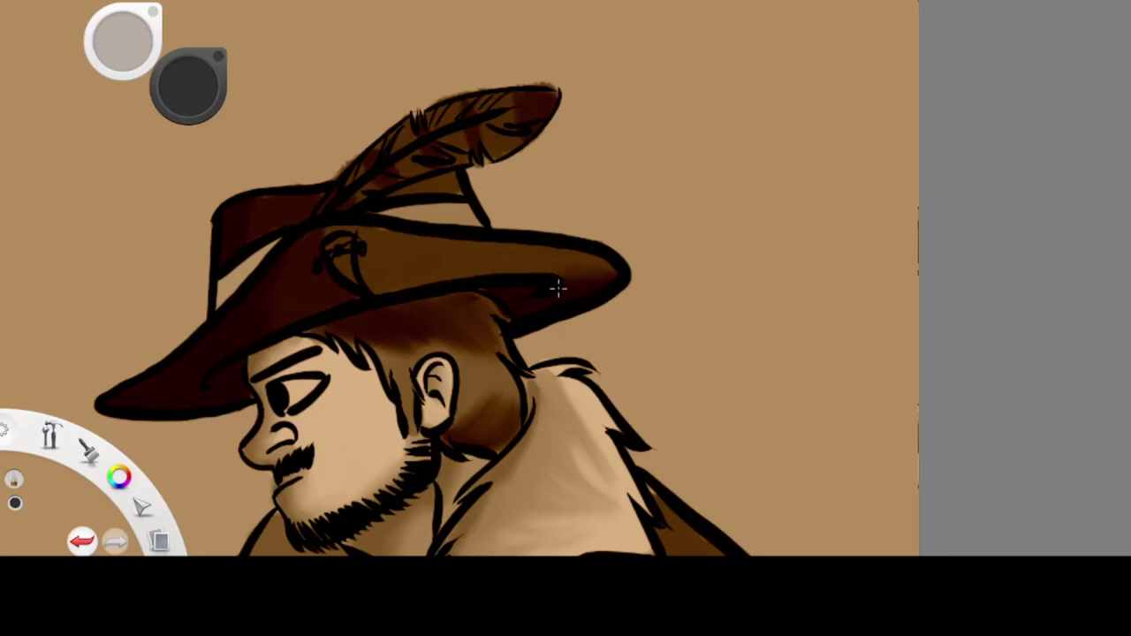
Step: Blend the coat's shadows beneath the collar, around the sleeve folds, along the forearm and cuff, and behind the arm
key(space)
drag(800, 544, 707, 356)
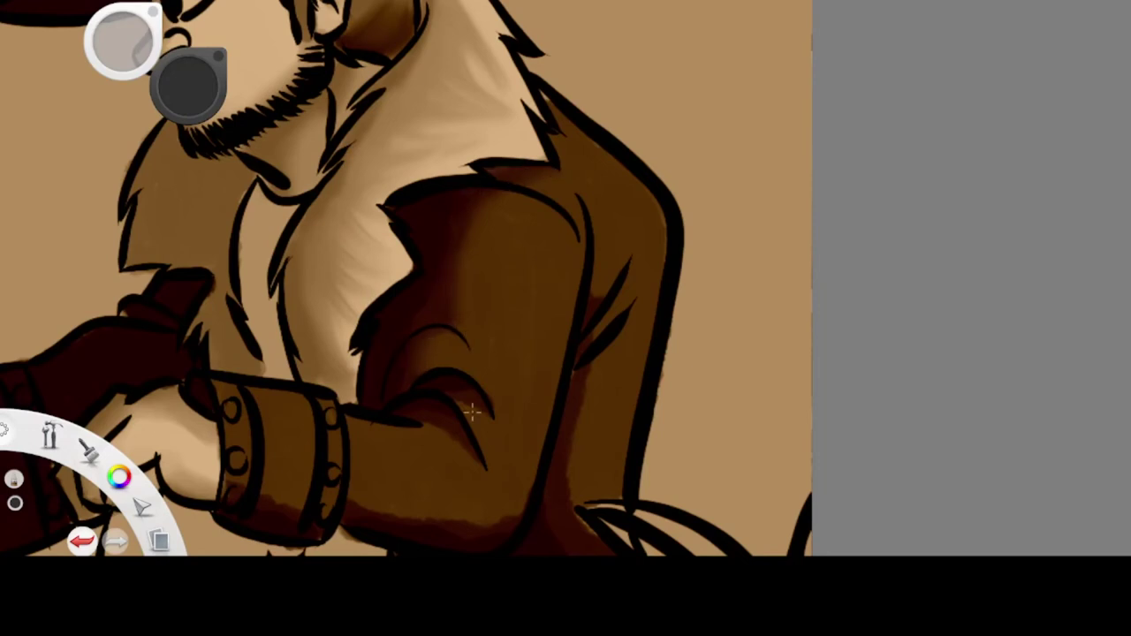
key(space)
drag(659, 412, 692, 253)
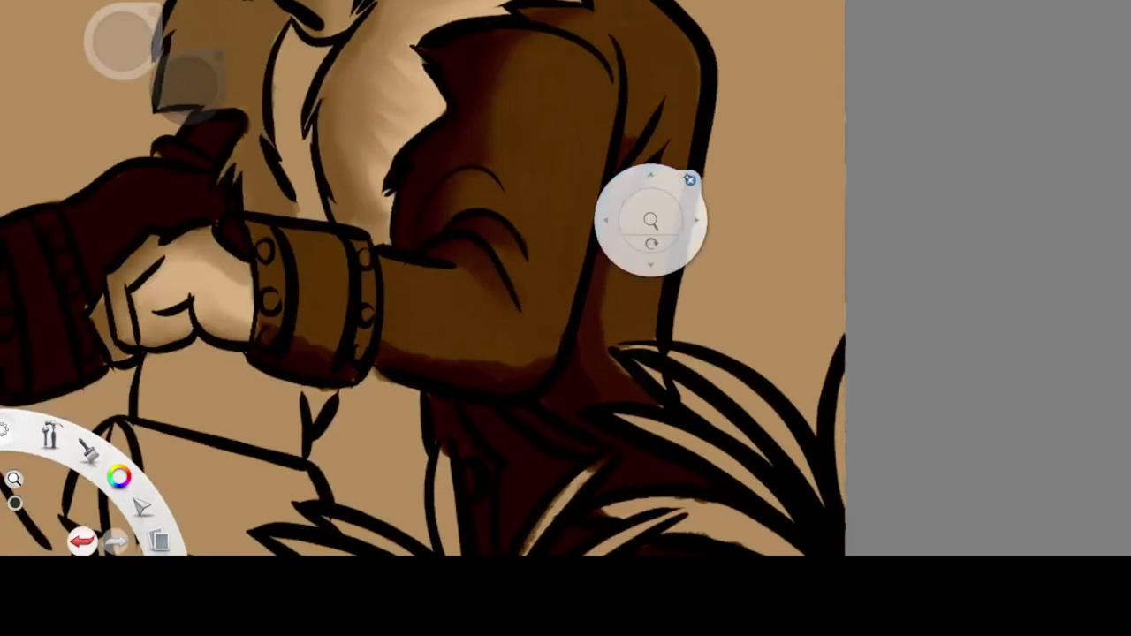
drag(392, 341, 367, 349)
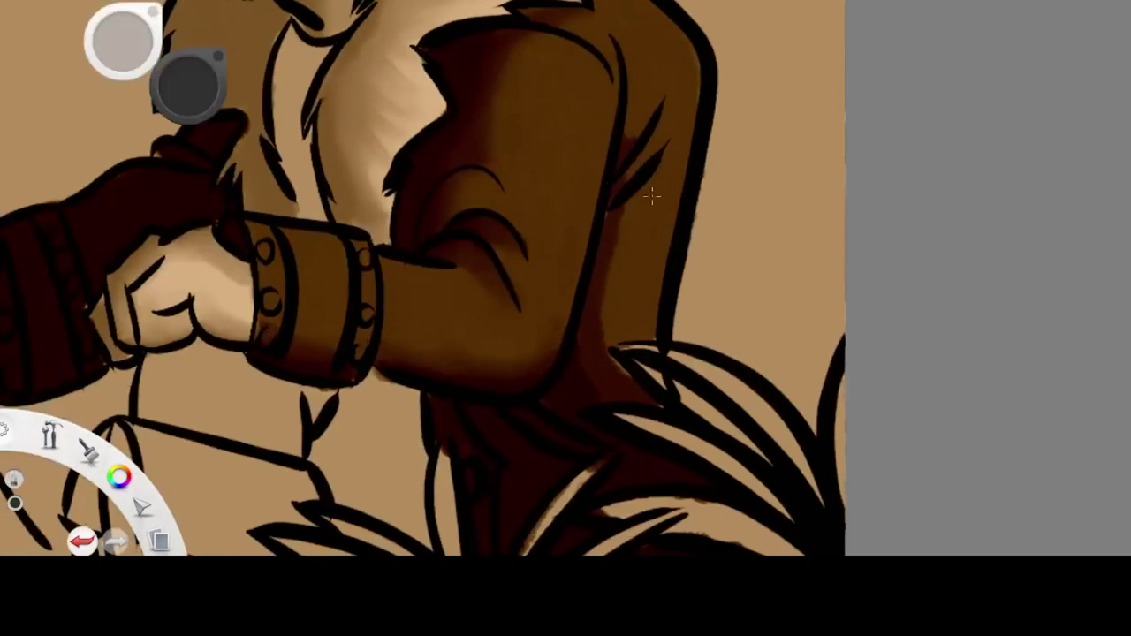
mouse_move(602, 311)
mouse_down()
mouse_move(630, 382)
mouse_move(611, 355)
mouse_up()
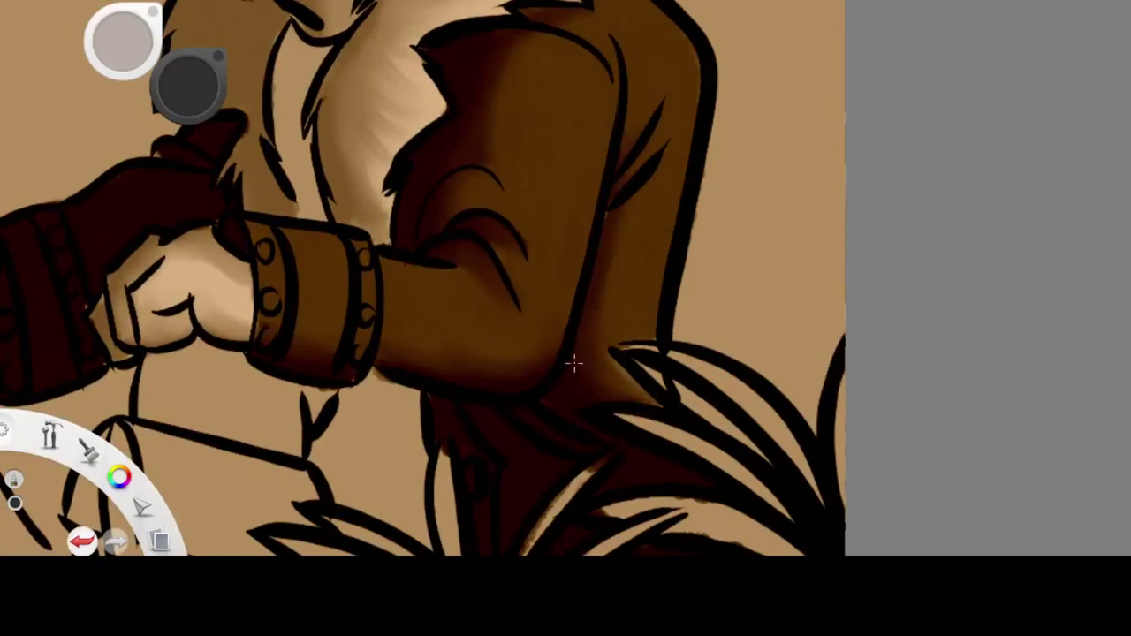
Step: Fill the trousers from the lap over the knee to the lower leg with a flat reddish-brown base
key(space)
drag(265, 459, 550, 175)
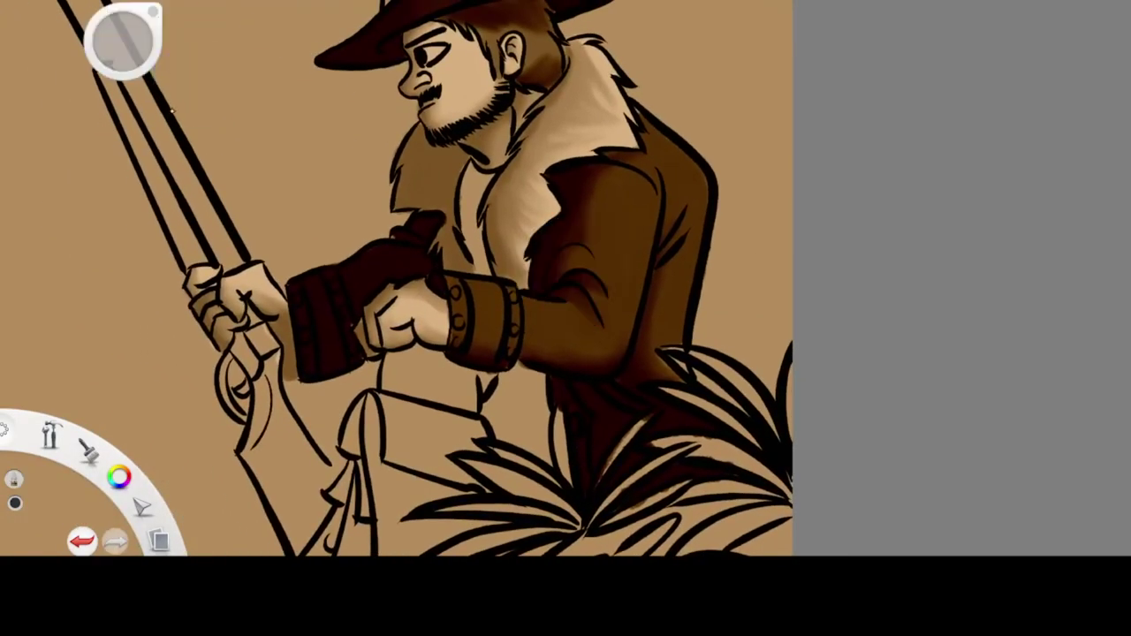
key(space)
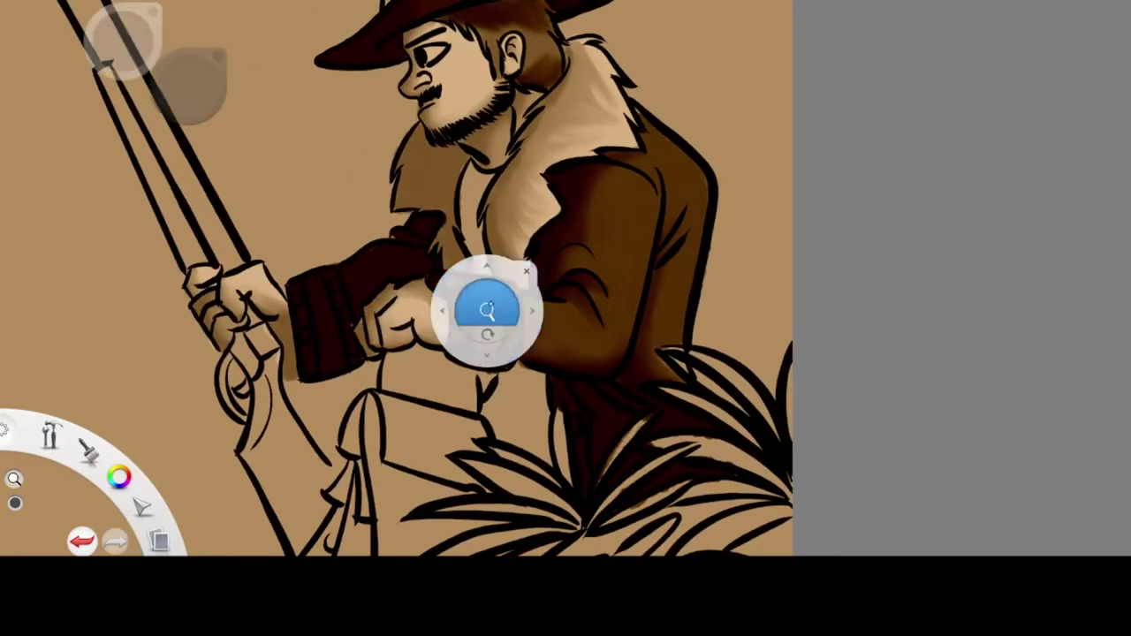
drag(487, 305, 629, 397)
drag(629, 397, 627, 237)
mouse_move(570, 267)
mouse_down()
mouse_move(533, 251)
mouse_move(585, 327)
mouse_move(522, 368)
mouse_move(492, 298)
mouse_move(571, 345)
mouse_move(535, 281)
mouse_move(389, 223)
mouse_move(328, 227)
mouse_move(296, 259)
mouse_move(382, 248)
mouse_move(311, 249)
mouse_move(385, 255)
mouse_up()
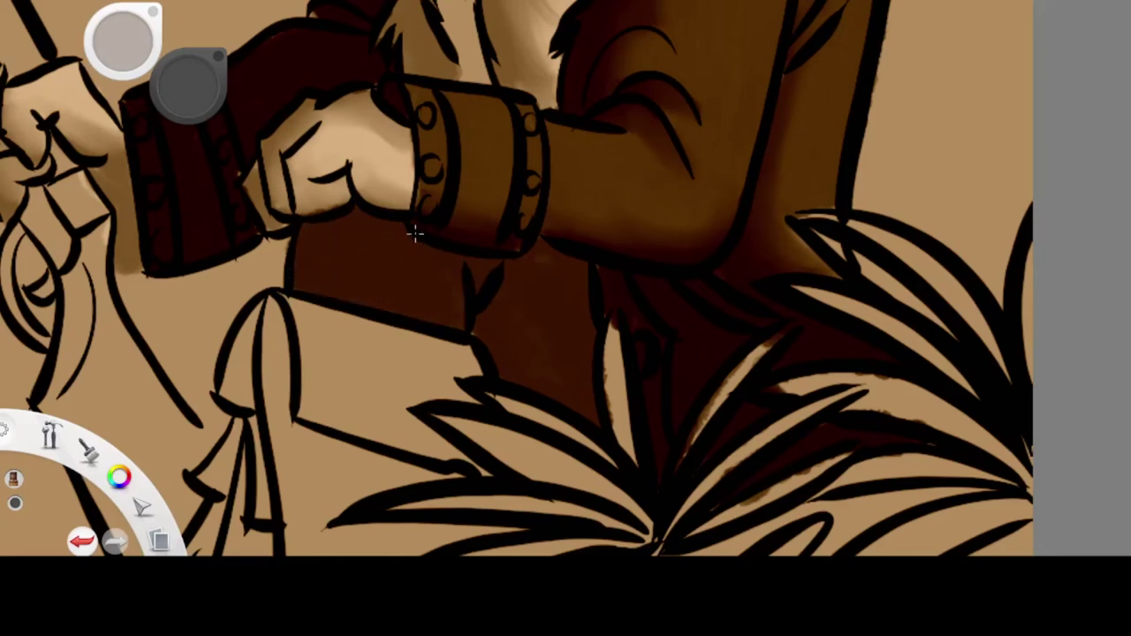
mouse_move(289, 302)
mouse_down()
mouse_move(298, 404)
mouse_move(460, 473)
mouse_move(482, 393)
mouse_move(446, 344)
mouse_move(403, 399)
mouse_move(350, 354)
mouse_up()
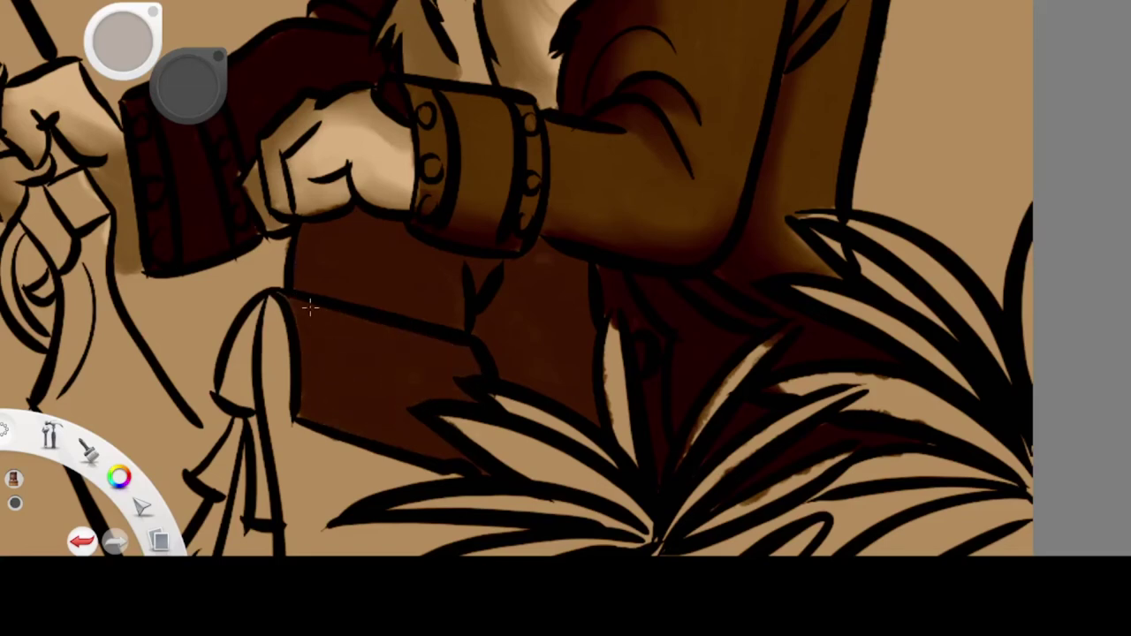
drag(310, 306, 254, 390)
drag(583, 493, 684, 282)
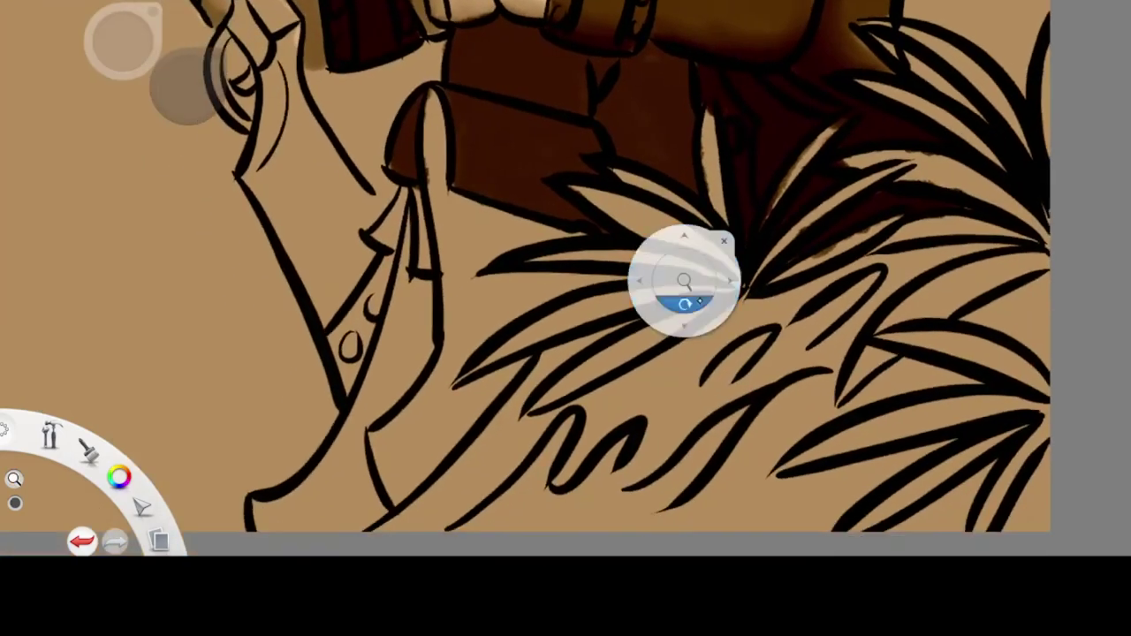
mouse_move(435, 98)
mouse_down()
mouse_move(464, 269)
mouse_move(462, 203)
mouse_move(449, 245)
mouse_move(632, 277)
mouse_up()
Step: Paint very dark reddish-brown shadows on the thigh, knee flaps and lower leg, and fill the boot's foot with the same tone
mouse_move(469, 278)
mouse_down()
mouse_move(459, 344)
mouse_move(397, 424)
mouse_move(382, 500)
mouse_up()
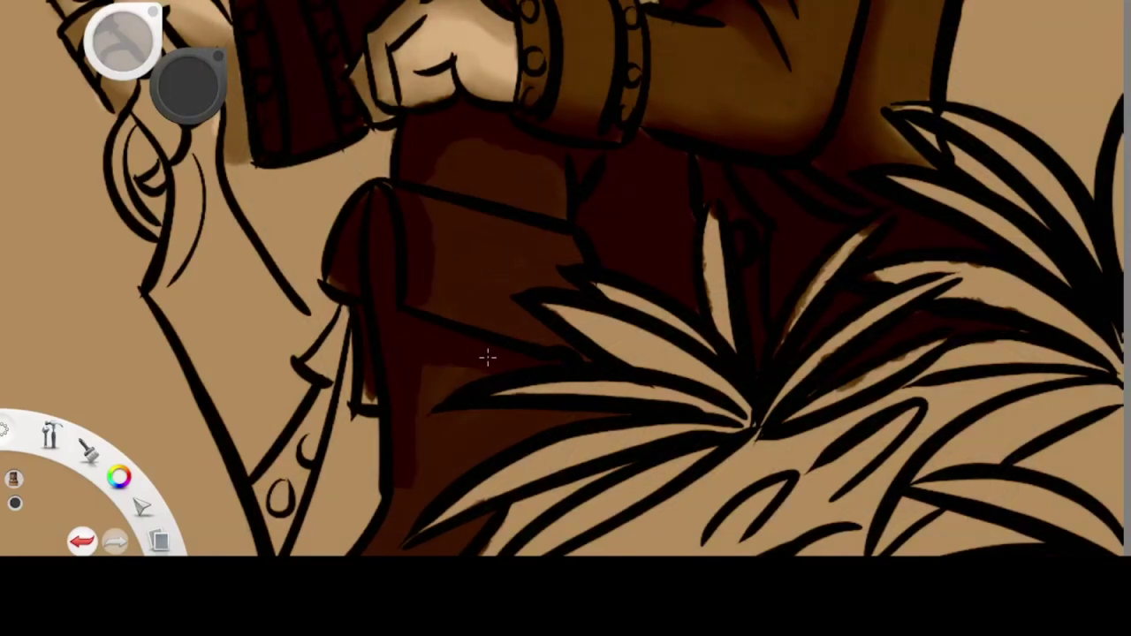
key(space)
mouse_move(598, 395)
mouse_down()
mouse_move(638, 242)
mouse_move(540, 282)
mouse_move(484, 327)
mouse_up()
mouse_move(442, 362)
mouse_down()
mouse_move(446, 316)
mouse_move(389, 433)
mouse_move(371, 216)
mouse_move(404, 298)
mouse_move(375, 326)
mouse_move(386, 315)
mouse_move(365, 374)
mouse_up()
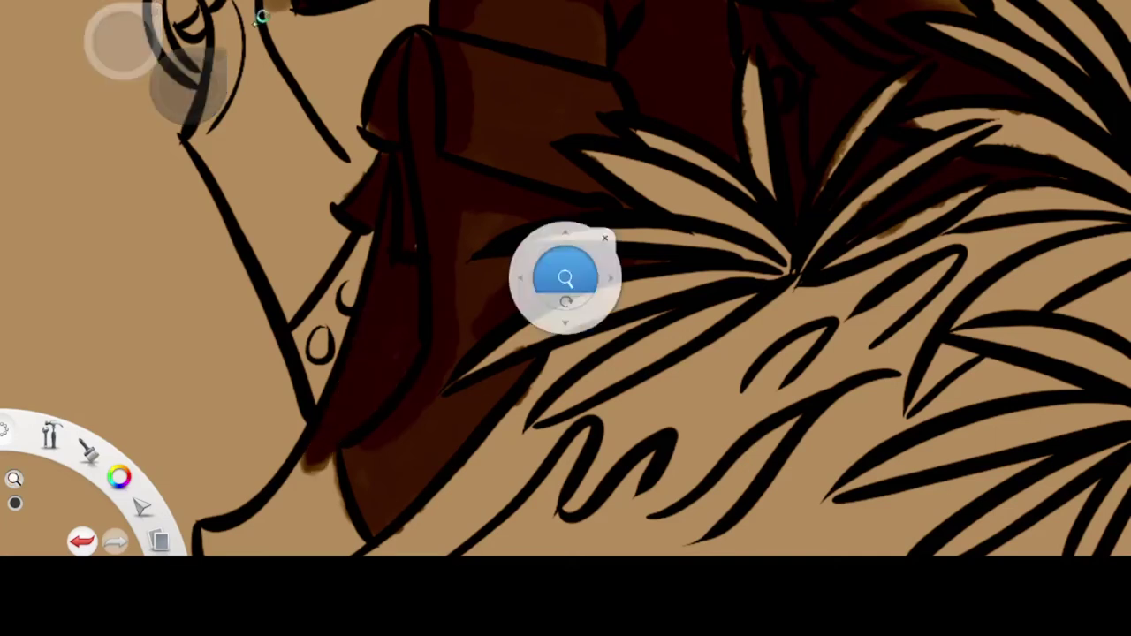
key(space)
drag(495, 385, 615, 230)
mouse_move(437, 310)
mouse_down()
mouse_move(479, 384)
mouse_move(335, 385)
mouse_up()
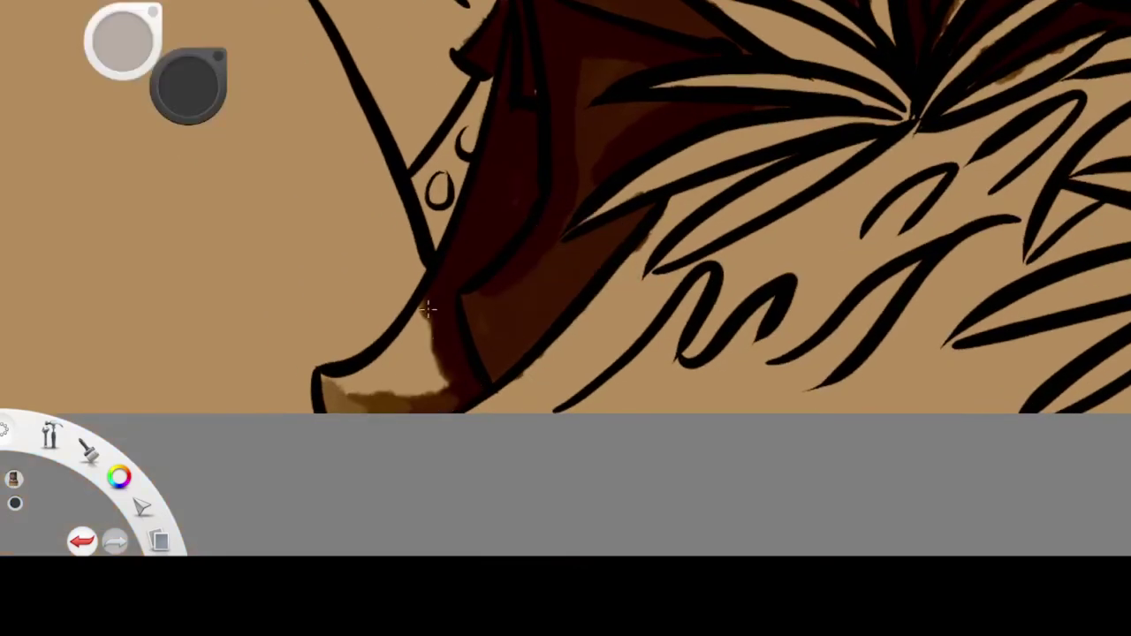
key(ctrl+z)
mouse_move(439, 350)
mouse_down()
mouse_move(449, 377)
mouse_move(323, 383)
mouse_move(427, 341)
mouse_up()
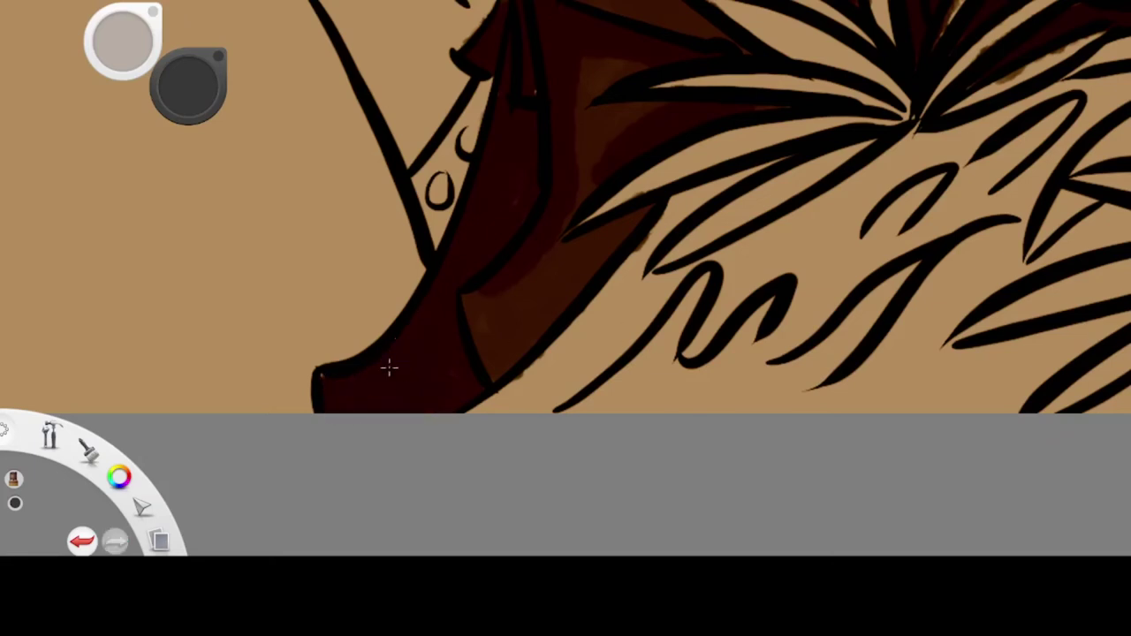
Step: Add lighter brown highlights on the thigh and knee and blend the leg's tones together
key(space)
drag(769, 130, 591, 315)
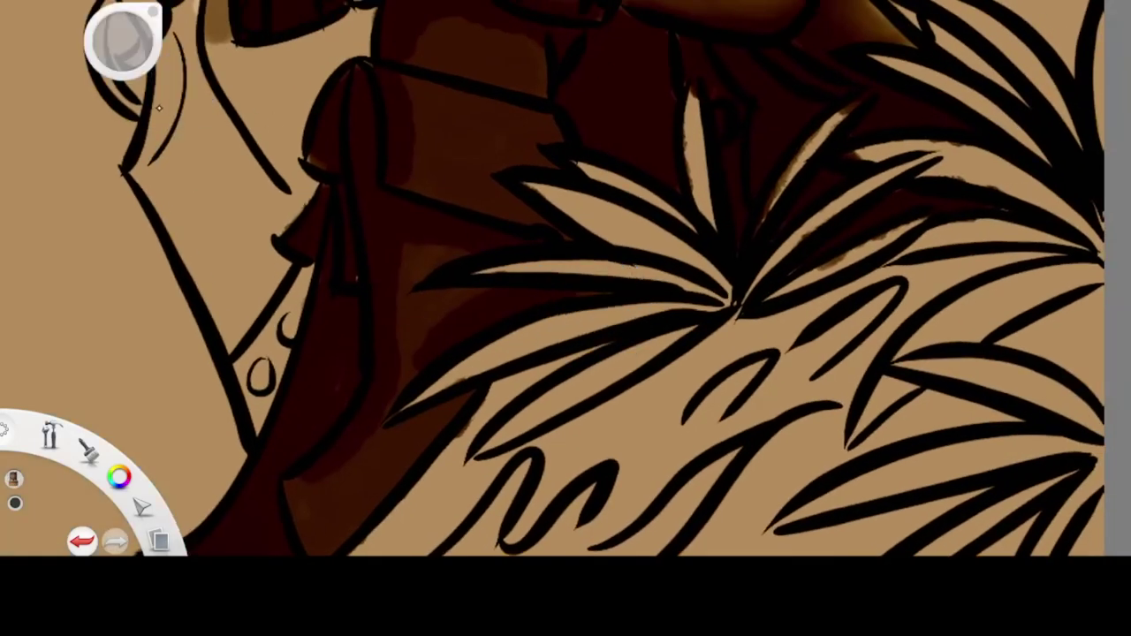
drag(469, 113, 507, 149)
drag(188, 89, 162, 97)
drag(467, 119, 532, 140)
key(space)
drag(437, 84, 518, 248)
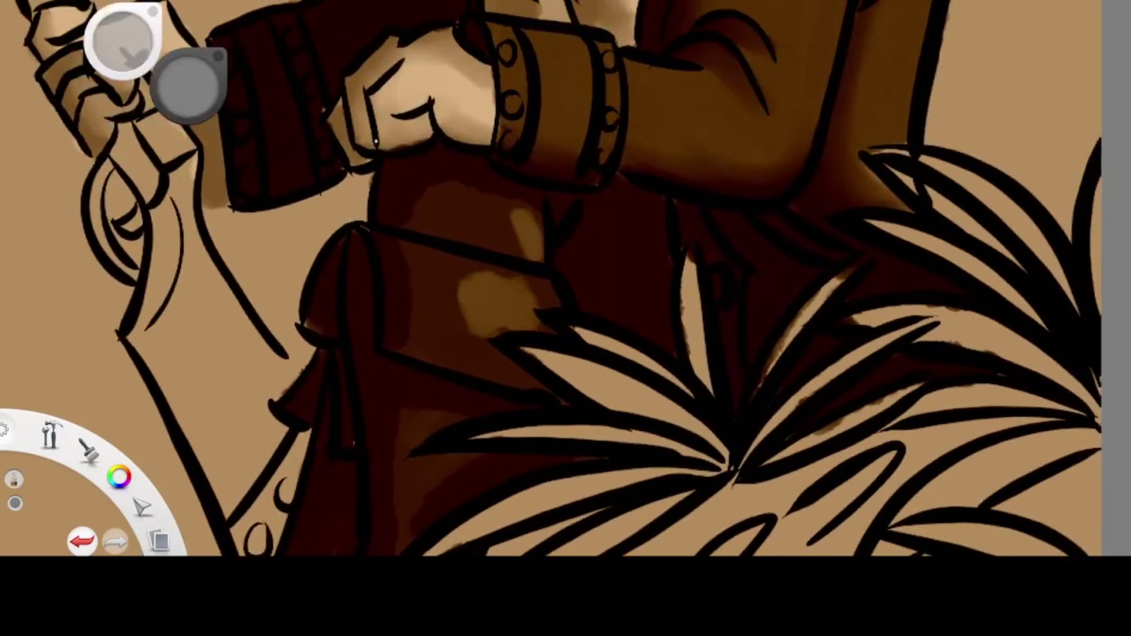
mouse_move(516, 289)
mouse_down()
mouse_move(474, 336)
mouse_move(511, 285)
mouse_up()
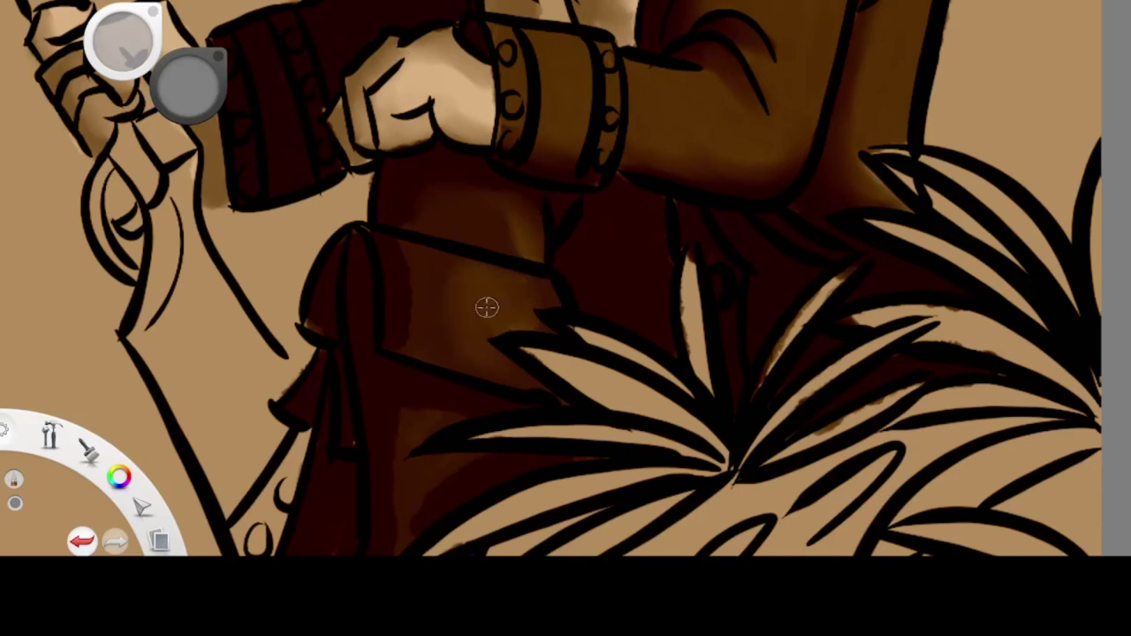
drag(621, 429, 661, 221)
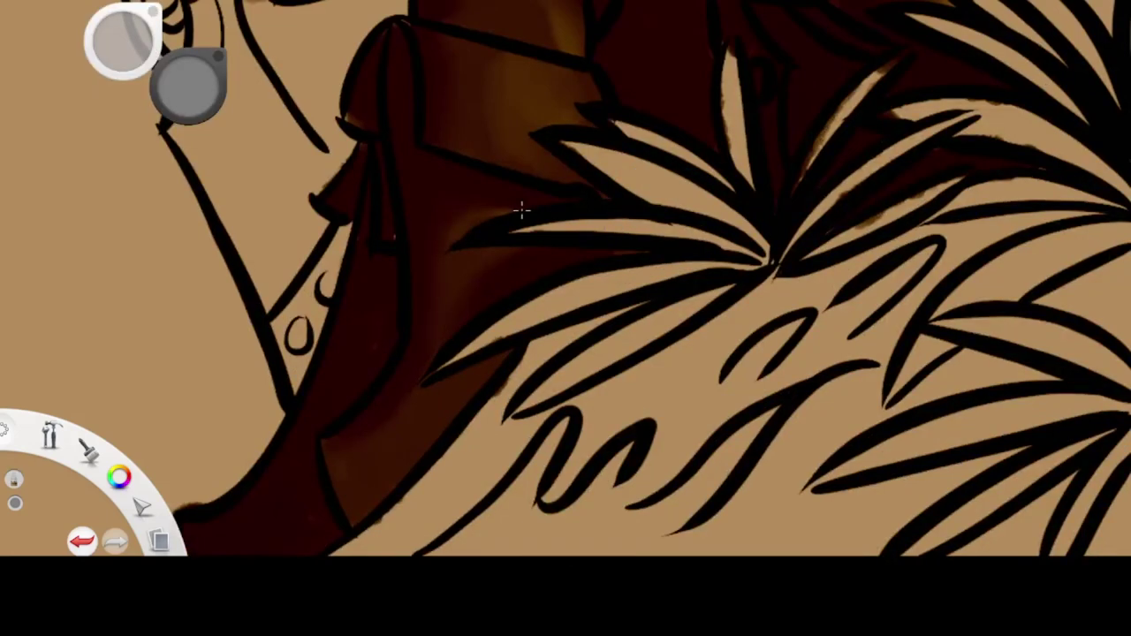
Step: Fill the rifle's barrel and the metal block below the hand with a flat medium brown
drag(349, 141, 545, 235)
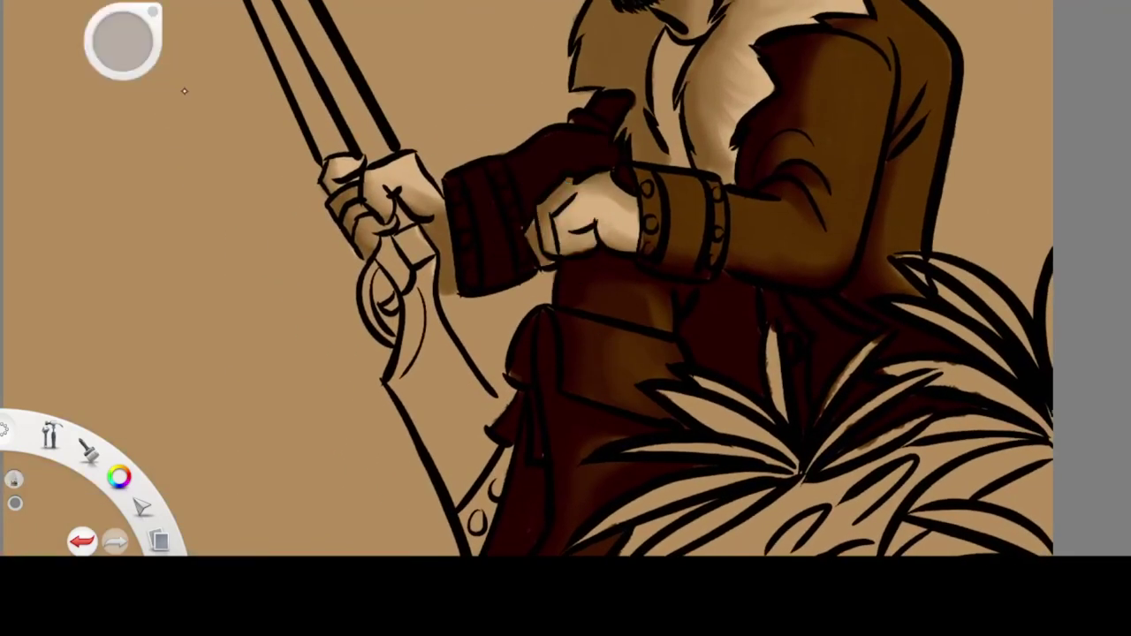
drag(448, 112, 608, 348)
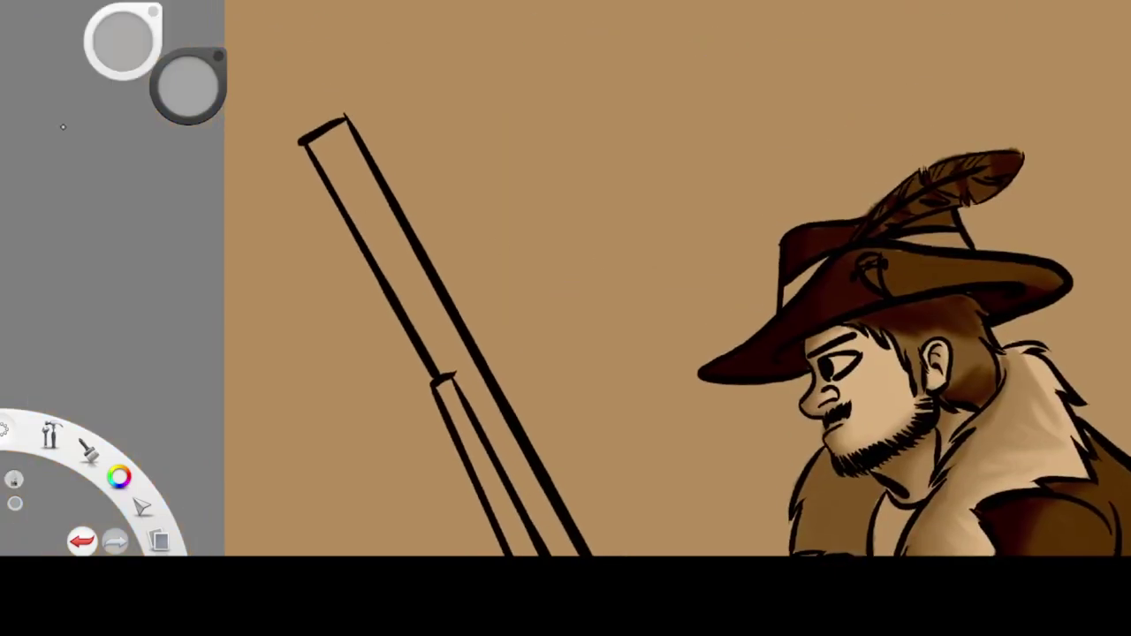
mouse_move(314, 143)
mouse_down()
mouse_move(351, 184)
mouse_move(341, 133)
mouse_move(345, 180)
mouse_move(376, 237)
mouse_up()
mouse_move(331, 168)
mouse_down()
mouse_move(325, 151)
mouse_move(354, 142)
mouse_move(402, 296)
mouse_move(446, 362)
mouse_move(393, 225)
mouse_move(464, 389)
mouse_move(480, 379)
mouse_move(570, 545)
mouse_up()
key(space)
drag(611, 339, 558, 204)
mouse_move(393, 300)
mouse_down()
mouse_move(441, 371)
mouse_move(427, 335)
mouse_up()
key(space)
drag(653, 553, 641, 392)
drag(616, 270, 607, 244)
drag(442, 268, 466, 266)
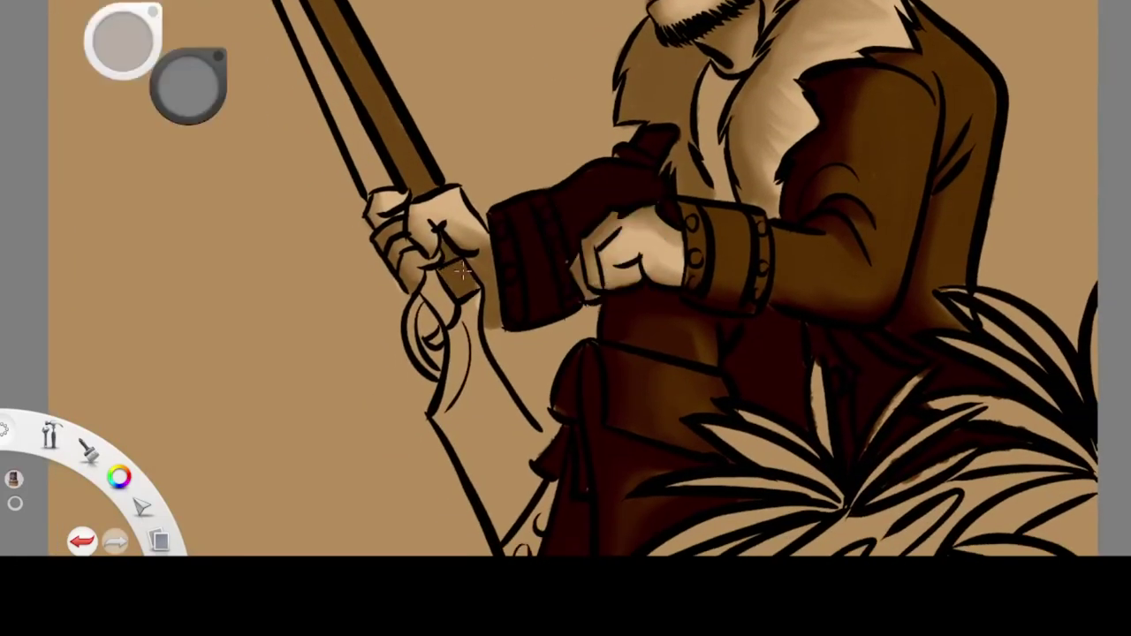
Step: Paint a darker shadow along the barrel's lower edge and a light tan highlight streak down its length
mouse_move(186, 88)
mouse_down()
mouse_move(154, 100)
mouse_move(251, 25)
mouse_up()
key(space)
drag(505, 147, 689, 556)
mouse_move(347, 164)
mouse_down()
mouse_move(323, 122)
mouse_move(435, 313)
mouse_up()
drag(184, 89, 185, 62)
drag(358, 144, 501, 405)
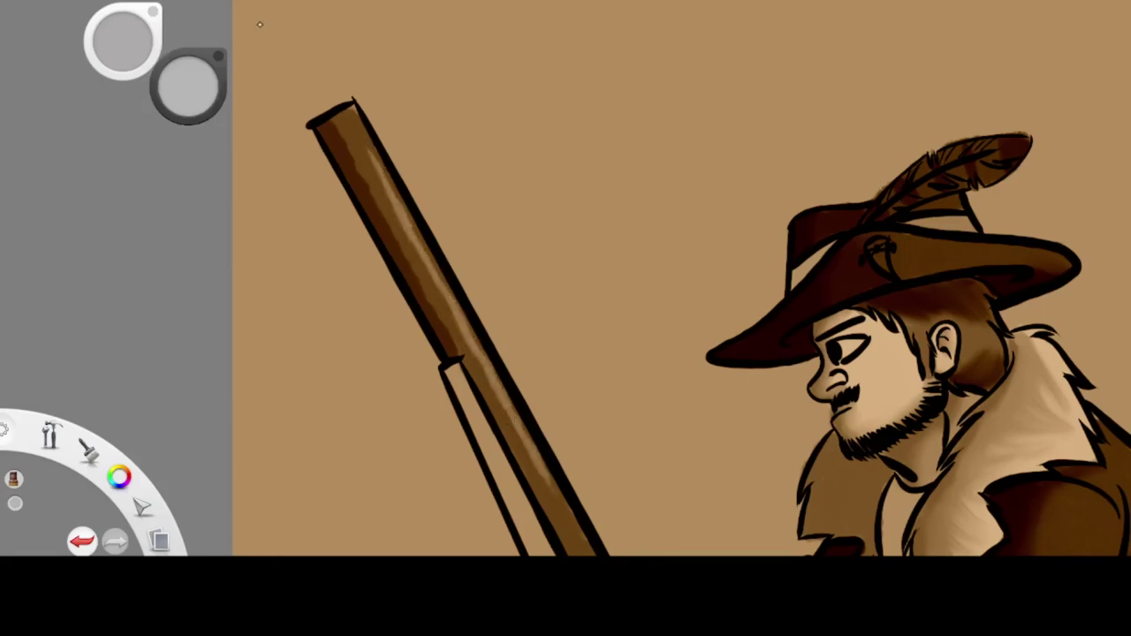
drag(652, 432, 586, 247)
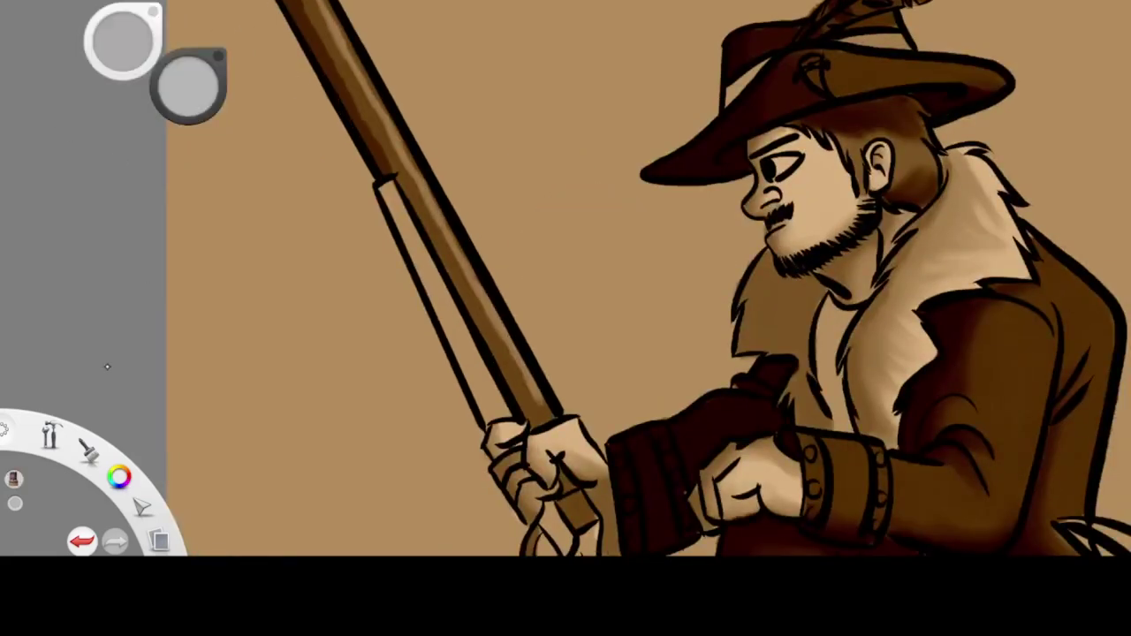
Step: Blend the barrel's shadow and highlight into a smooth rounded gradient
drag(534, 404, 343, 77)
key(space)
drag(462, 94, 534, 260)
drag(431, 237, 354, 128)
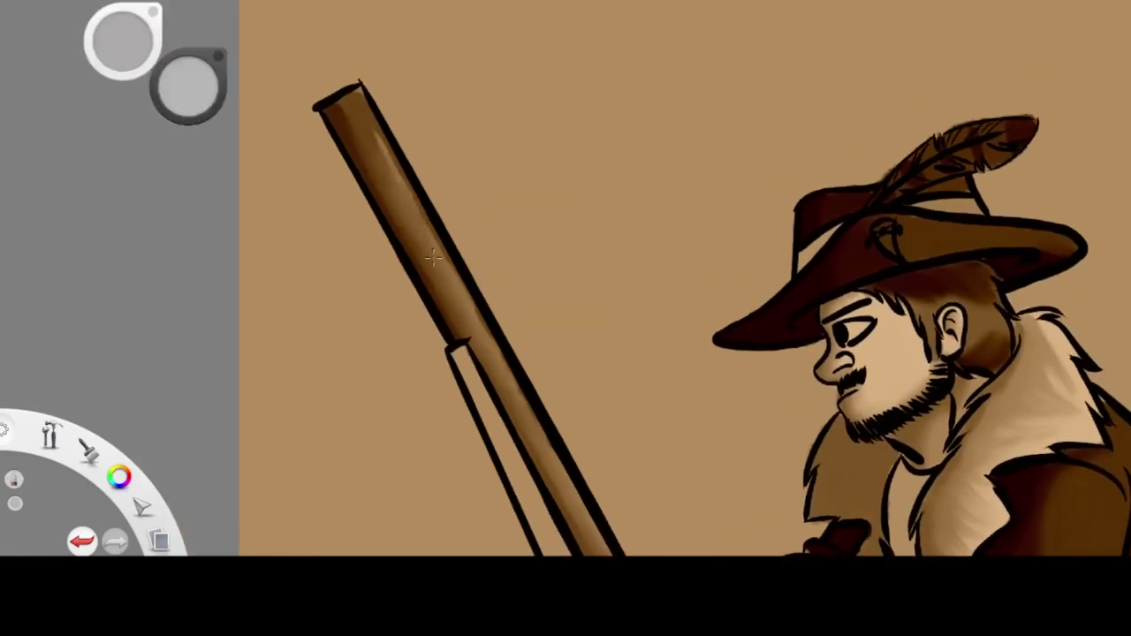
Step: Colour the rifle's trigger guard medium brown and fill its fore-end and buttstock with dark reddish-brown
key(space)
drag(651, 477, 573, 180)
mouse_move(574, 180)
mouse_down()
mouse_move(575, 225)
mouse_move(545, 249)
mouse_up()
mouse_move(187, 87)
mouse_down()
mouse_move(160, 110)
mouse_move(54, 125)
mouse_up()
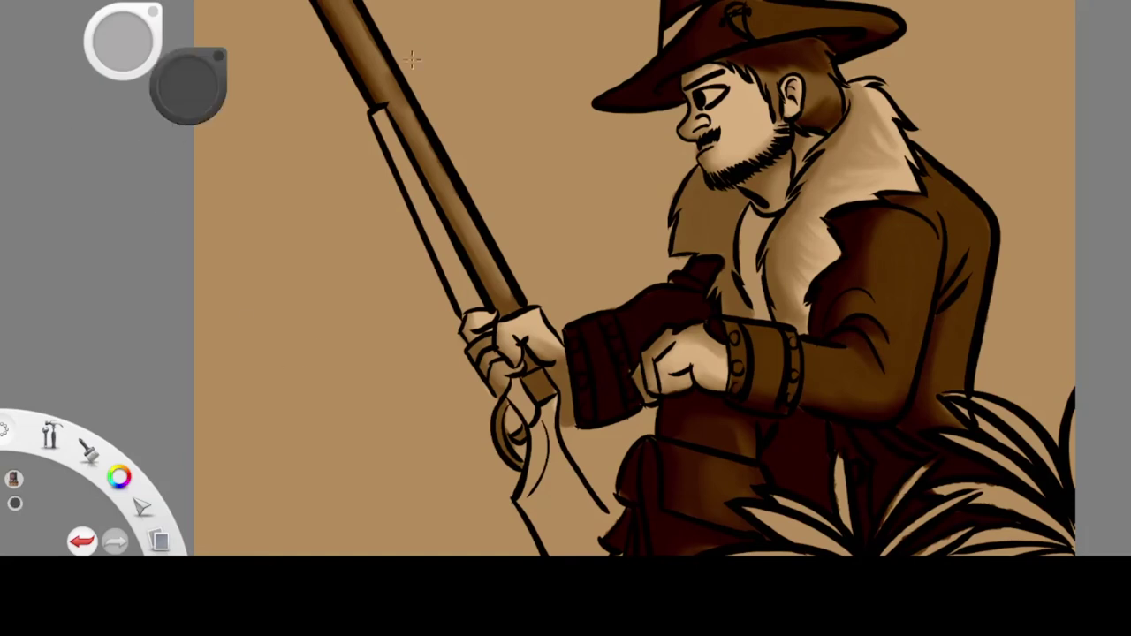
mouse_move(376, 110)
mouse_down()
mouse_move(473, 296)
mouse_move(449, 265)
mouse_up()
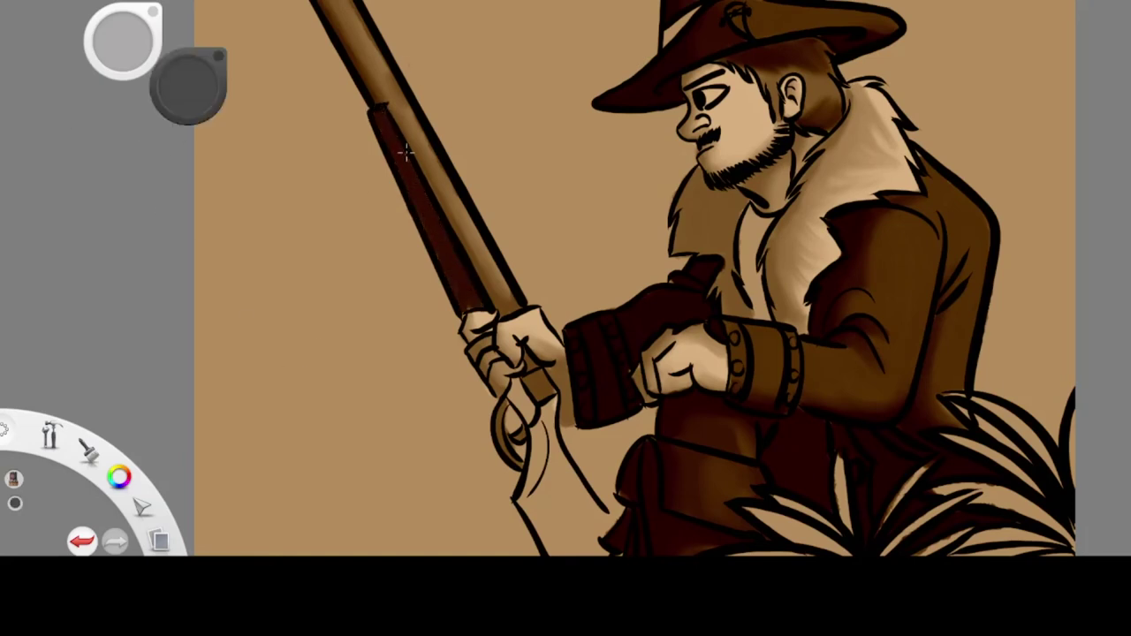
drag(480, 240, 418, 98)
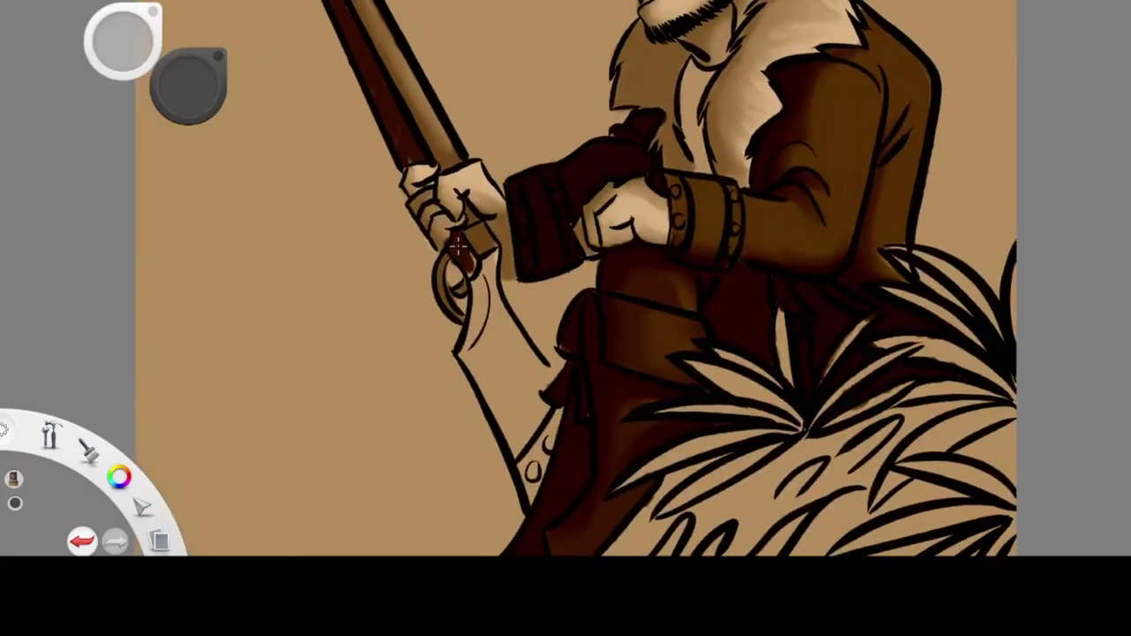
mouse_move(474, 281)
mouse_down()
mouse_move(485, 254)
mouse_move(511, 327)
mouse_move(547, 373)
mouse_move(484, 297)
mouse_move(464, 351)
mouse_move(513, 452)
mouse_move(526, 396)
mouse_move(511, 341)
mouse_move(523, 420)
mouse_move(516, 360)
mouse_up()
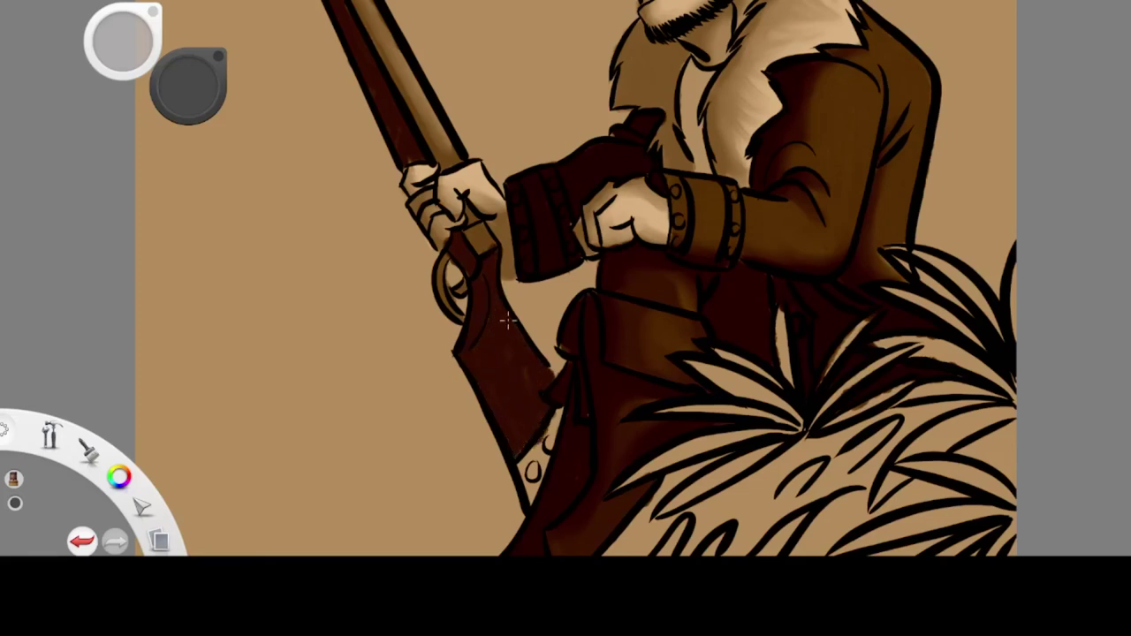
Step: Shade the rifle's buttstock with medium brown and a soft light tan highlight, and colour its studded butt end medium brown
drag(185, 89, 164, 103)
mouse_move(488, 331)
mouse_down()
mouse_move(489, 351)
mouse_move(525, 361)
mouse_move(495, 339)
mouse_move(536, 375)
mouse_up()
drag(185, 87, 178, 85)
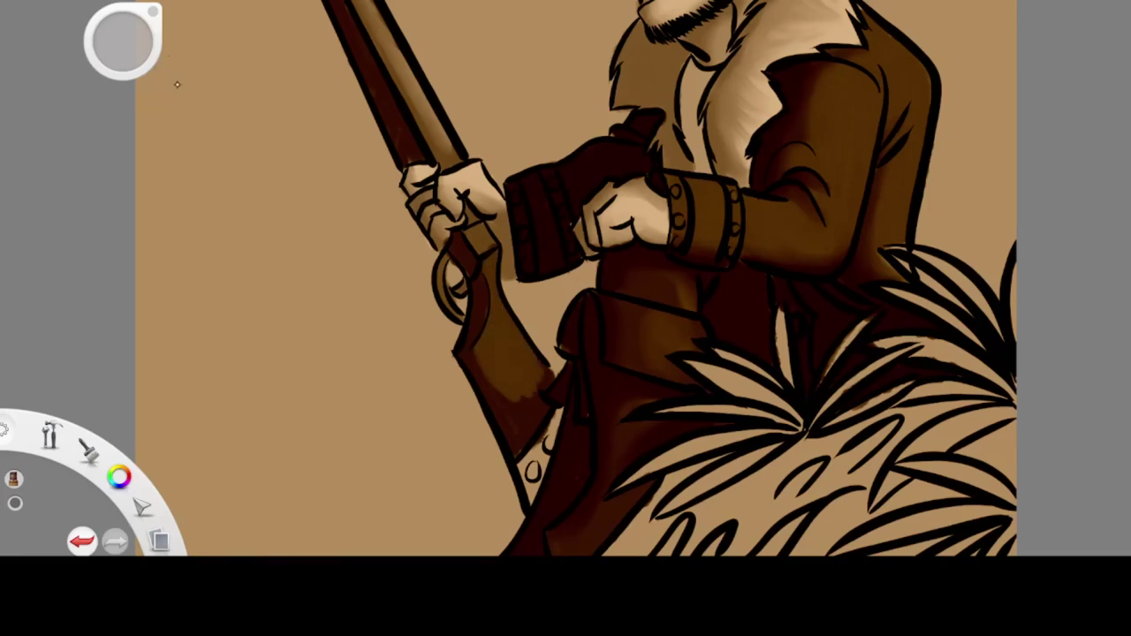
drag(491, 320, 503, 345)
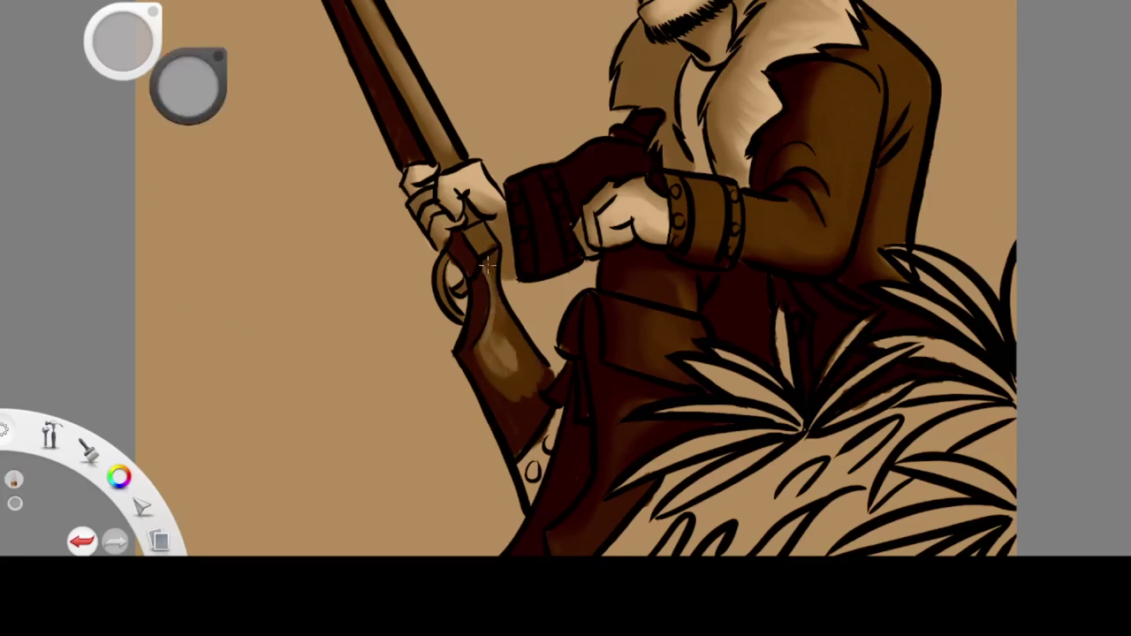
drag(174, 87, 86, 120)
drag(519, 458, 531, 468)
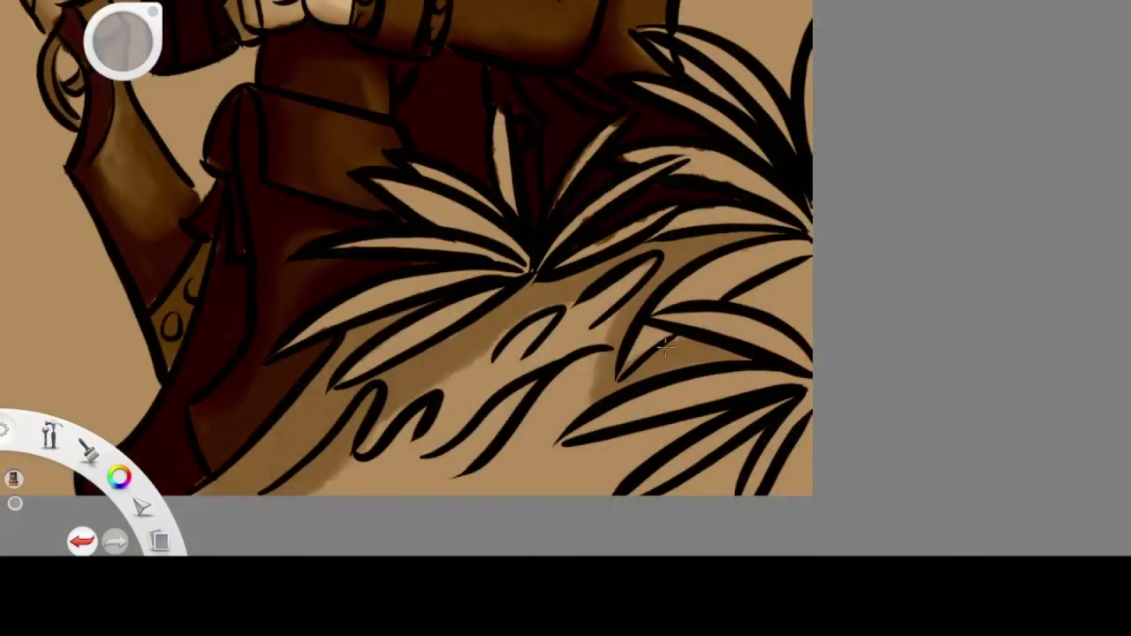
Step: Fill the ground behind and between the plant leaves with a flat medium tan-brown
drag(665, 348, 652, 340)
mouse_move(747, 296)
mouse_down()
mouse_move(800, 272)
mouse_move(802, 322)
mouse_up()
mouse_move(635, 274)
mouse_down()
mouse_move(587, 384)
mouse_move(532, 315)
mouse_move(353, 478)
mouse_move(530, 363)
mouse_move(568, 355)
mouse_move(530, 460)
mouse_move(574, 424)
mouse_move(601, 442)
mouse_move(712, 427)
mouse_move(619, 490)
mouse_move(733, 477)
mouse_move(654, 461)
mouse_up()
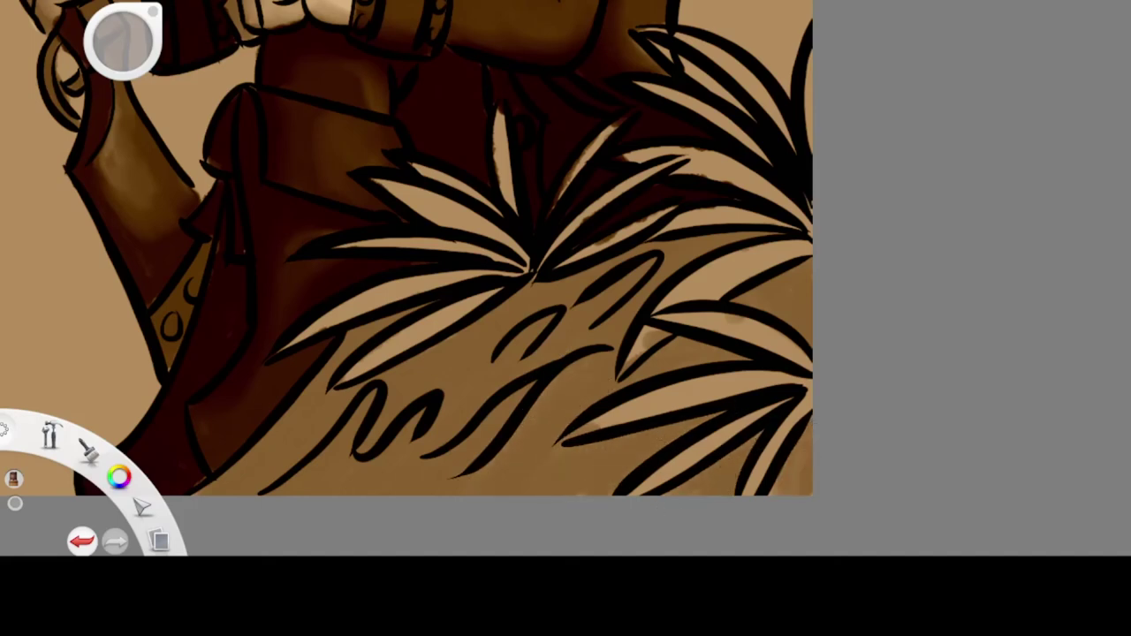
Step: Paint dark brown shadows on the ground beneath the leaves and along the grass strokes and the coat's edge
mouse_move(415, 309)
mouse_down()
mouse_move(365, 333)
mouse_move(222, 486)
mouse_move(354, 388)
mouse_move(292, 441)
mouse_move(398, 446)
mouse_move(398, 379)
mouse_move(530, 292)
mouse_move(547, 327)
mouse_move(493, 409)
mouse_up()
mouse_move(584, 306)
mouse_down()
mouse_move(636, 265)
mouse_move(770, 235)
mouse_move(636, 362)
mouse_move(764, 301)
mouse_move(769, 283)
mouse_move(730, 407)
mouse_move(697, 433)
mouse_move(721, 498)
mouse_move(811, 418)
mouse_up()
drag(360, 341, 207, 486)
mouse_move(388, 446)
mouse_down()
mouse_move(439, 341)
mouse_move(543, 328)
mouse_up()
mouse_move(681, 234)
mouse_down()
mouse_move(760, 252)
mouse_move(698, 363)
mouse_move(698, 482)
mouse_move(782, 480)
mouse_up()
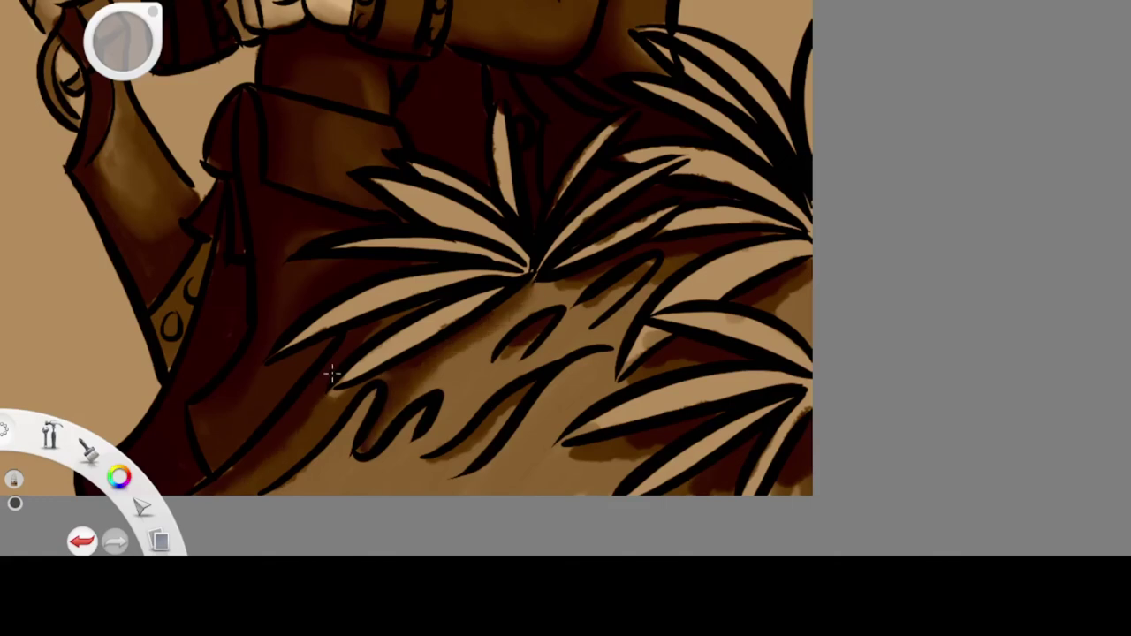
Step: Blend the dark ground shadows around the plants into soft gradients
mouse_move(512, 351)
mouse_down()
mouse_move(535, 281)
mouse_move(487, 377)
mouse_move(525, 337)
mouse_up()
drag(543, 292, 652, 261)
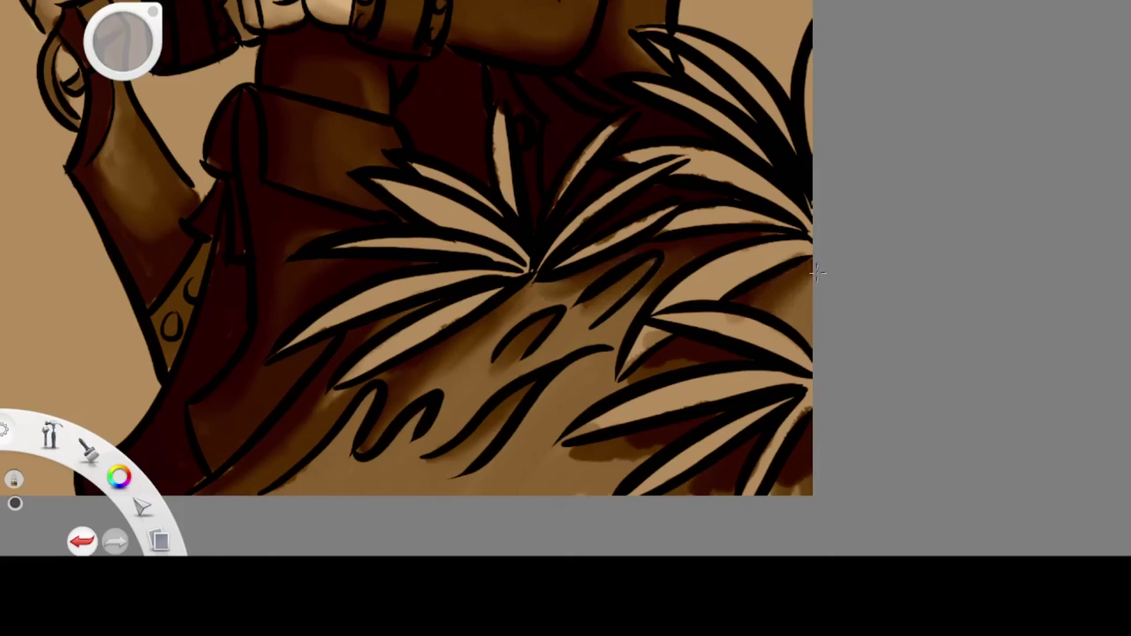
mouse_move(714, 362)
mouse_down()
mouse_move(623, 446)
mouse_move(557, 464)
mouse_move(587, 473)
mouse_move(643, 449)
mouse_up()
drag(717, 474, 801, 429)
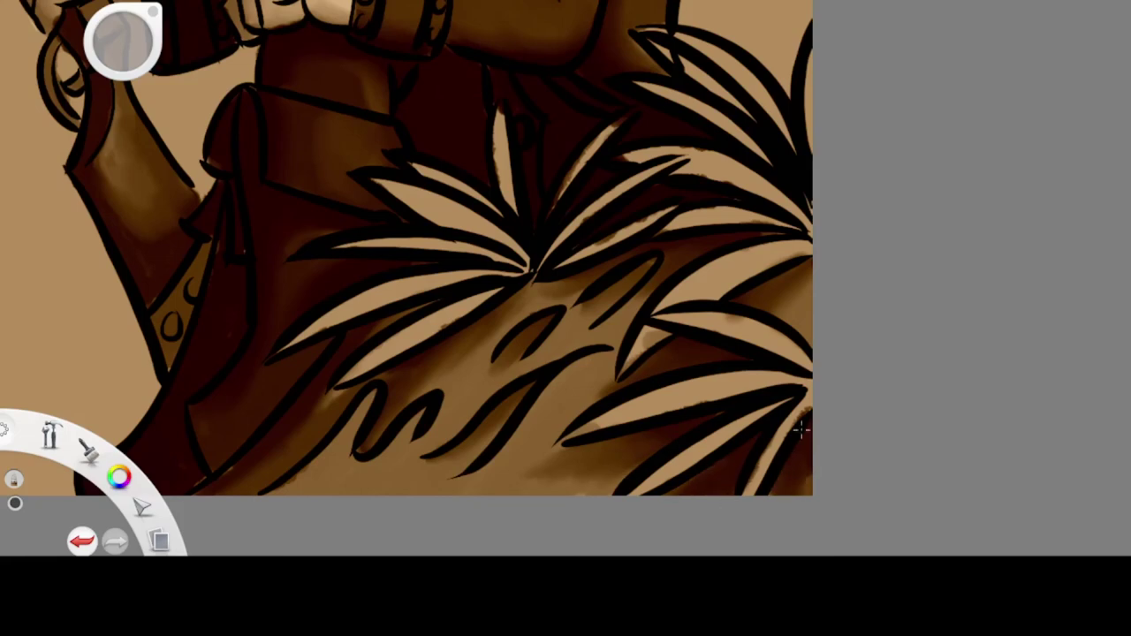
Step: Fill the leaves of all the plant clusters with dark reddish-brown
mouse_move(500, 102)
mouse_down()
mouse_move(514, 212)
mouse_move(468, 203)
mouse_move(468, 245)
mouse_move(517, 265)
mouse_move(395, 295)
mouse_move(318, 345)
mouse_move(394, 348)
mouse_up()
drag(576, 168, 612, 127)
mouse_move(546, 265)
mouse_down()
mouse_move(690, 162)
mouse_move(673, 211)
mouse_move(679, 320)
mouse_move(646, 331)
mouse_move(692, 331)
mouse_move(795, 390)
mouse_move(723, 389)
mouse_up()
mouse_move(796, 394)
mouse_down()
mouse_move(662, 477)
mouse_move(733, 435)
mouse_up()
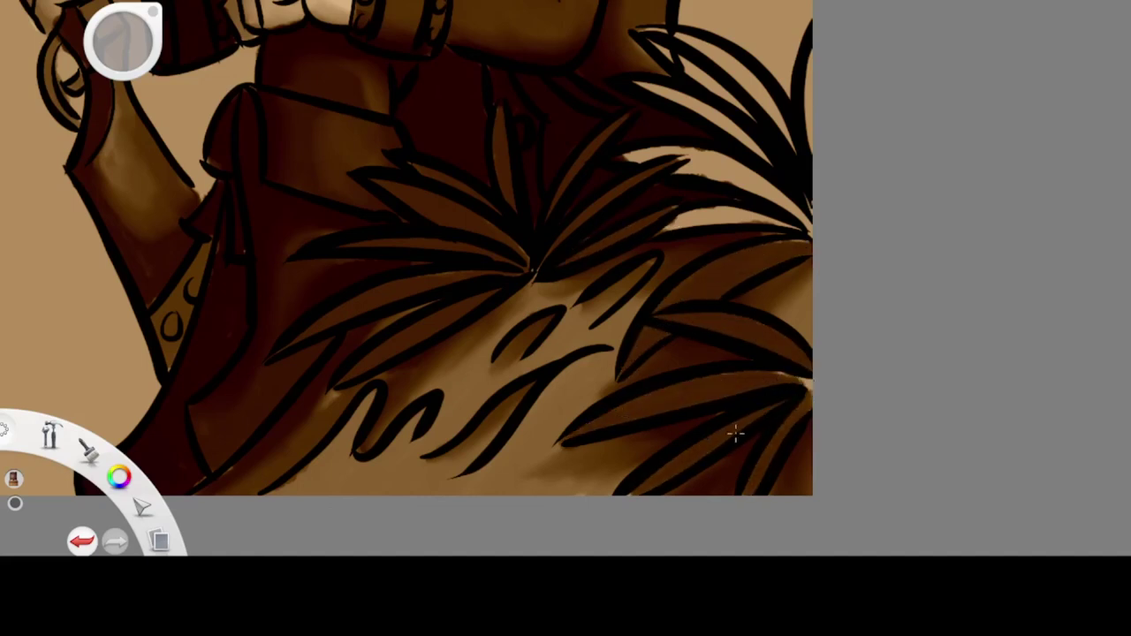
key(space)
drag(692, 169, 620, 224)
mouse_move(568, 88)
mouse_down()
mouse_move(652, 108)
mouse_move(723, 206)
mouse_up()
drag(737, 114, 737, 205)
mouse_move(568, 133)
mouse_down()
mouse_move(665, 184)
mouse_move(733, 265)
mouse_move(618, 221)
mouse_move(734, 285)
mouse_up()
Step: Paint light tan highlights along the middle of the plant leaves
mouse_move(388, 267)
mouse_down()
mouse_move(345, 245)
mouse_move(421, 282)
mouse_up()
drag(396, 302, 311, 299)
drag(390, 333, 281, 360)
drag(388, 362, 301, 406)
drag(432, 182, 438, 252)
mouse_move(539, 185)
mouse_down()
mouse_move(508, 226)
mouse_move(500, 291)
mouse_up()
drag(606, 221, 698, 243)
mouse_move(654, 274)
mouse_down()
mouse_move(697, 276)
mouse_move(613, 357)
mouse_up()
drag(726, 376, 636, 409)
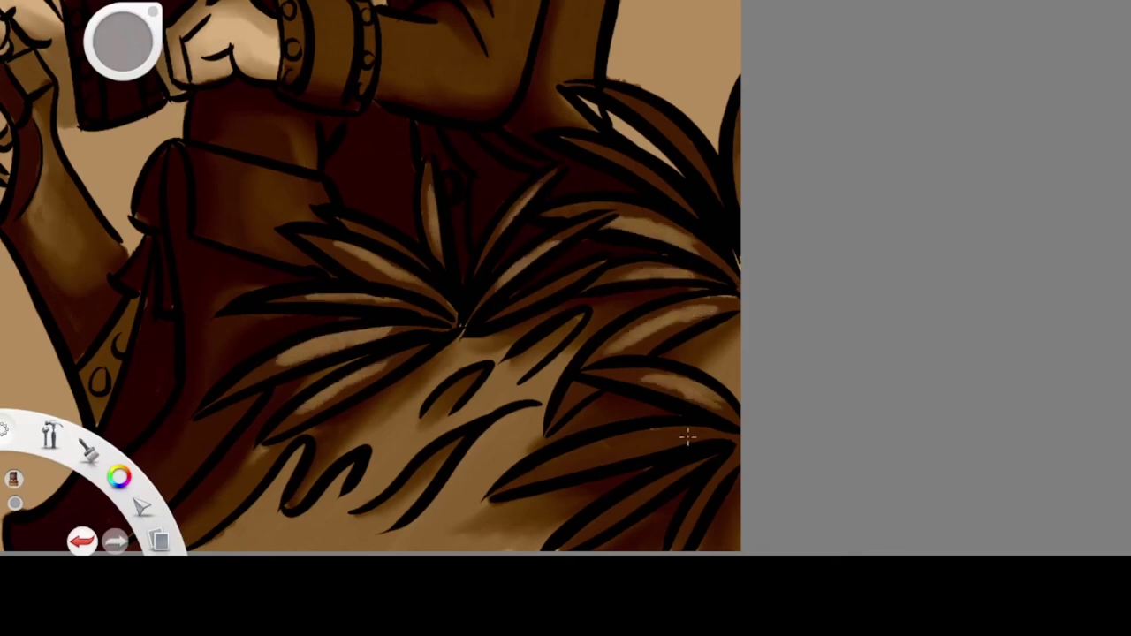
drag(698, 429, 565, 464)
drag(671, 481, 623, 508)
drag(609, 152, 671, 186)
drag(656, 119, 707, 177)
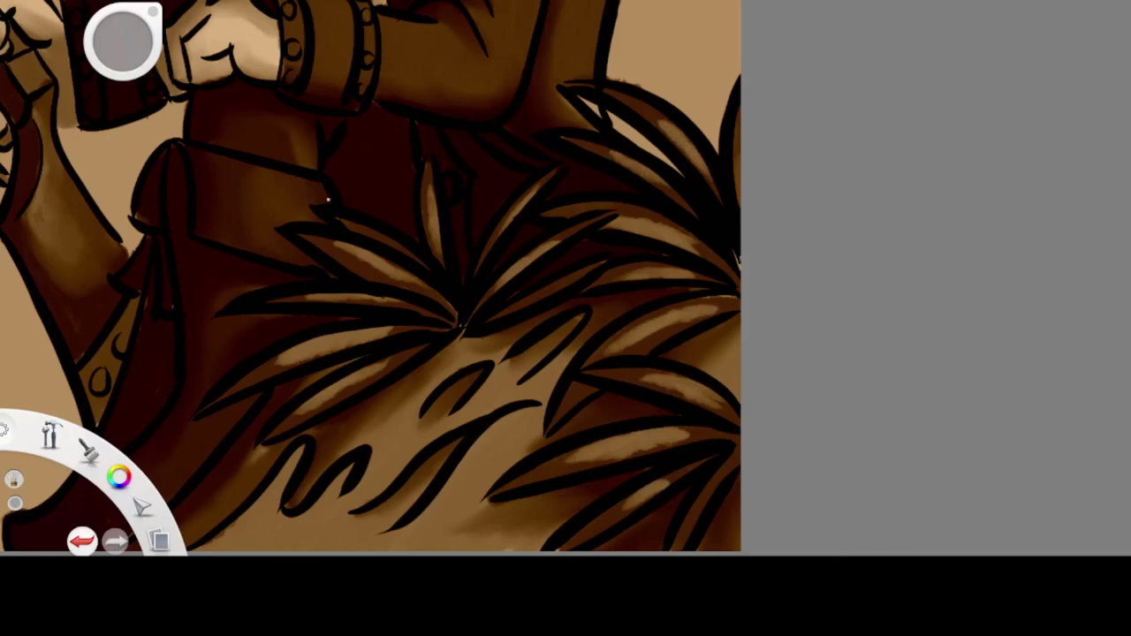
Step: Blend the tan highlights smoothly into the dark brown of the leaves
drag(605, 218, 706, 252)
drag(619, 154, 670, 187)
drag(707, 178, 651, 119)
mouse_move(634, 343)
mouse_down()
mouse_move(725, 305)
mouse_move(612, 355)
mouse_up()
drag(698, 276, 624, 276)
drag(562, 242, 518, 263)
mouse_move(431, 177)
mouse_down()
mouse_move(336, 243)
mouse_move(404, 308)
mouse_move(394, 361)
mouse_up()
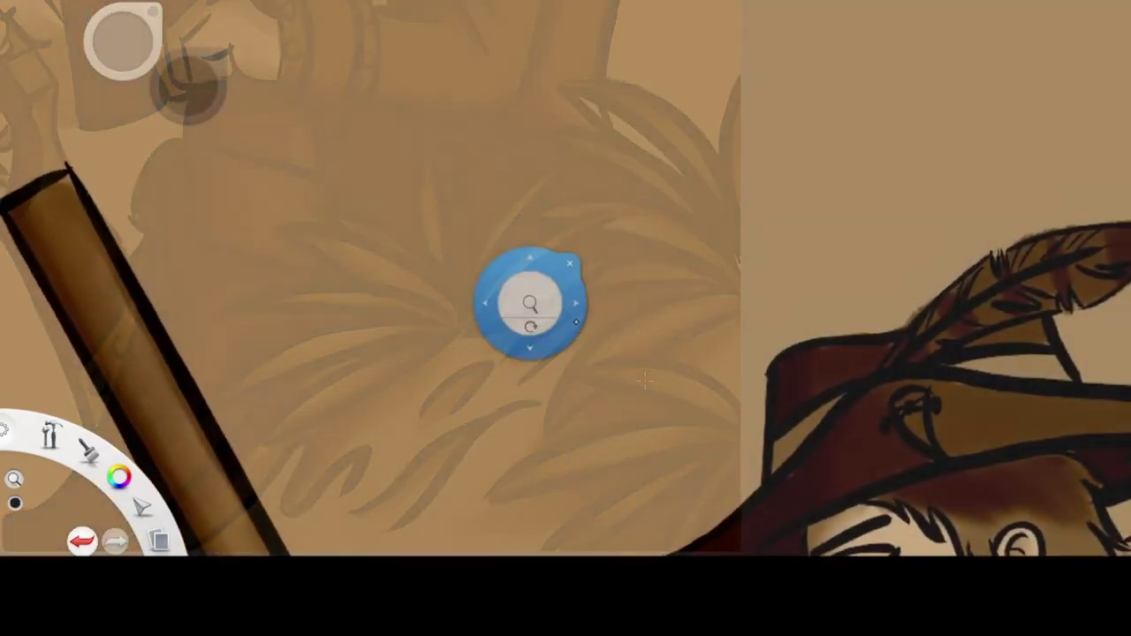
Step: Sign the drawing with the artist's initials in black on the empty background between the rifle's muzzle and the hat
drag(577, 322, 624, 230)
click(640, 281)
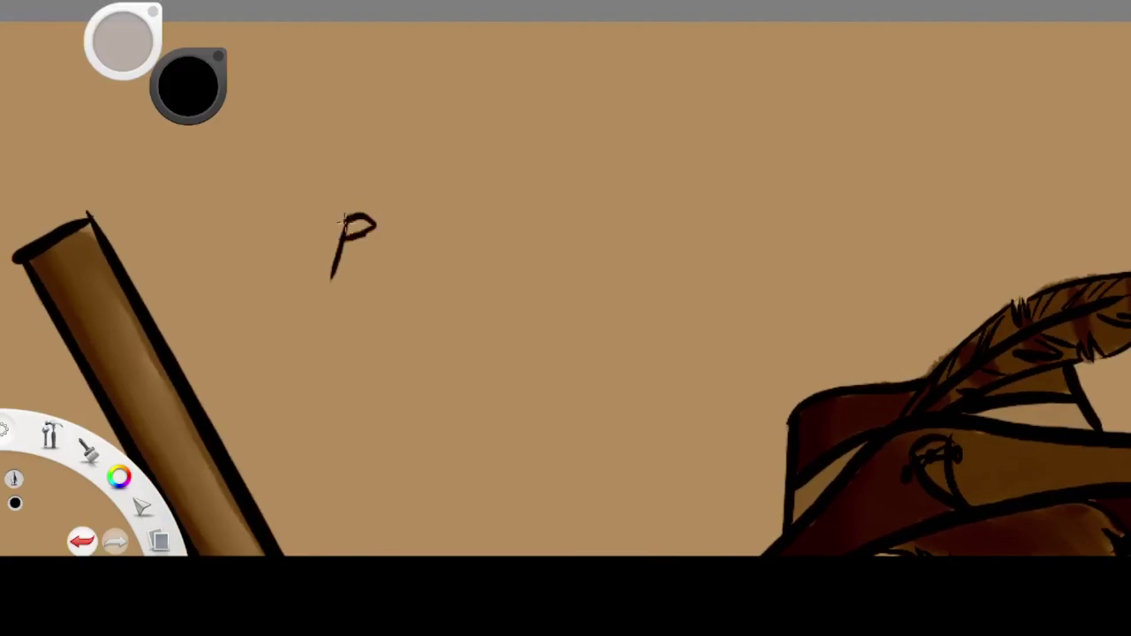
drag(350, 237, 362, 259)
drag(454, 209, 416, 265)
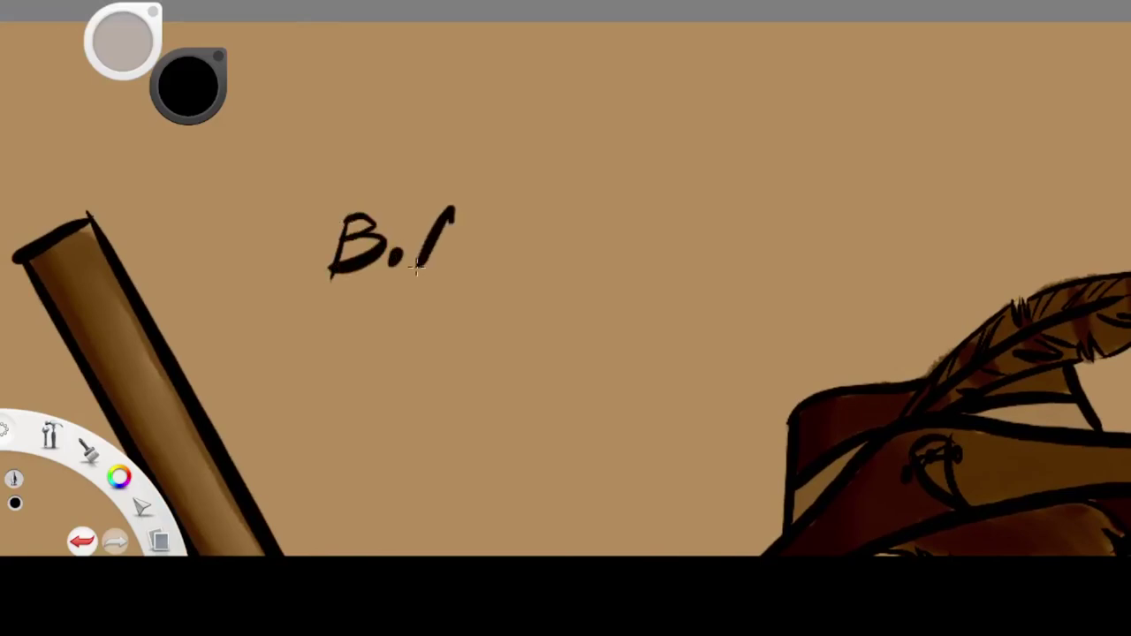
mouse_move(507, 267)
mouse_down()
mouse_move(523, 203)
mouse_move(572, 205)
mouse_up()
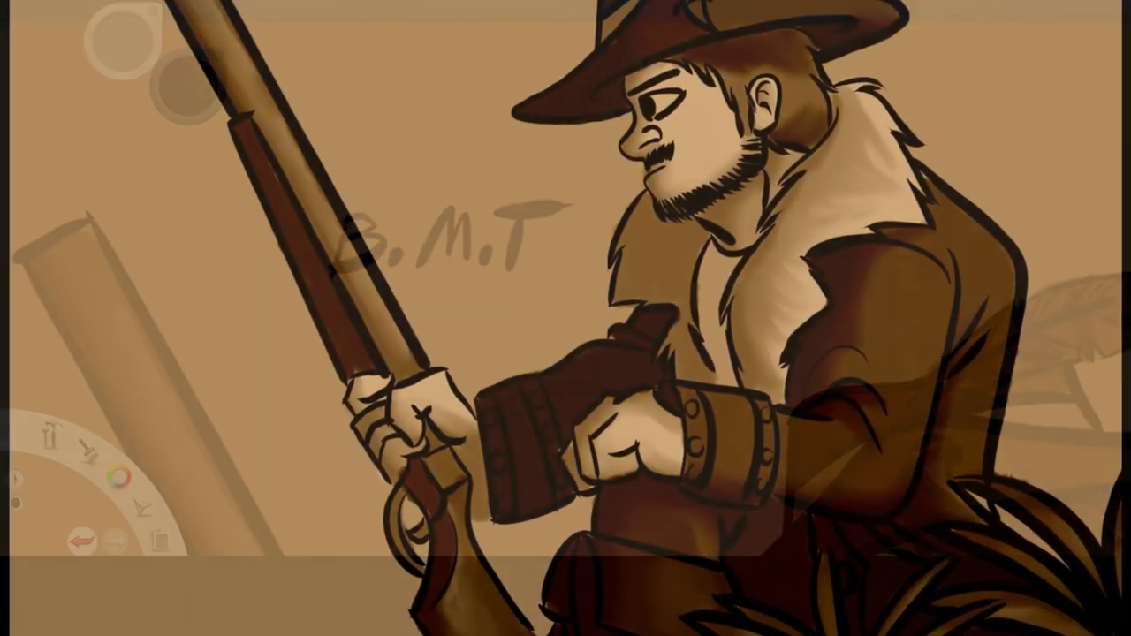